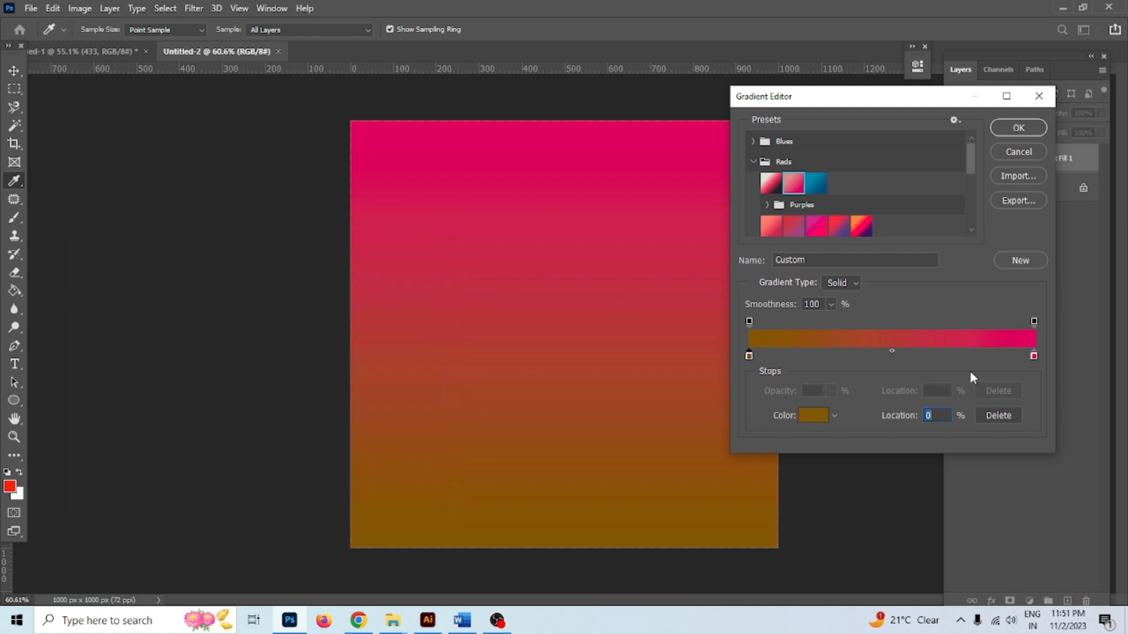
Make the gradient's right colour stop orange and confirm the edited gradient
click(1033, 356)
double_click(1034, 356)
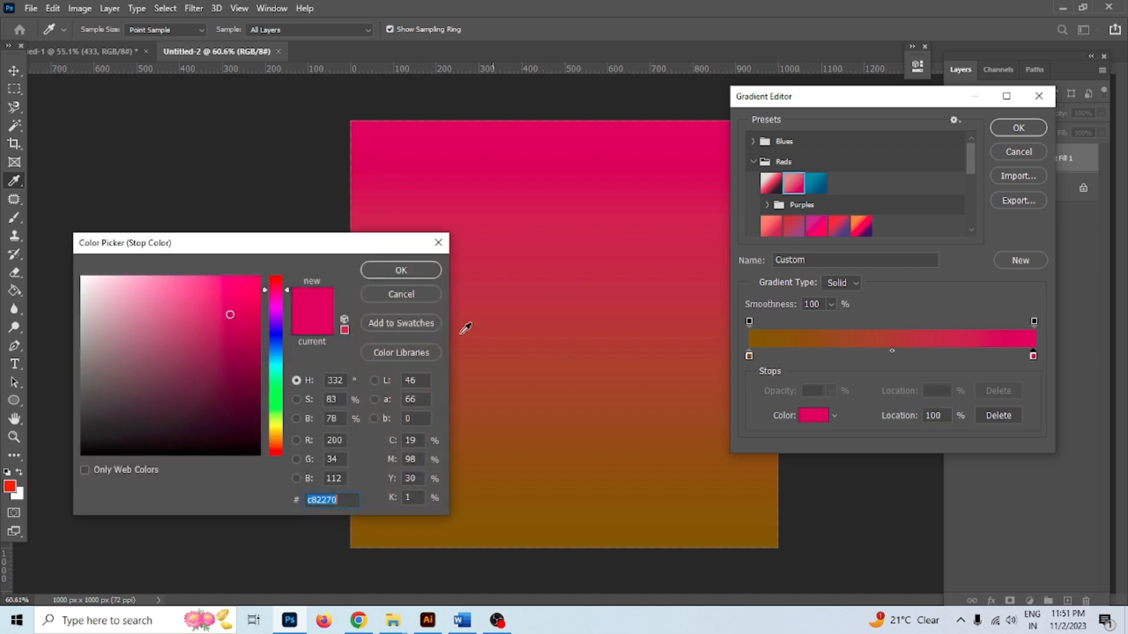
drag(274, 425, 275, 434)
click(257, 337)
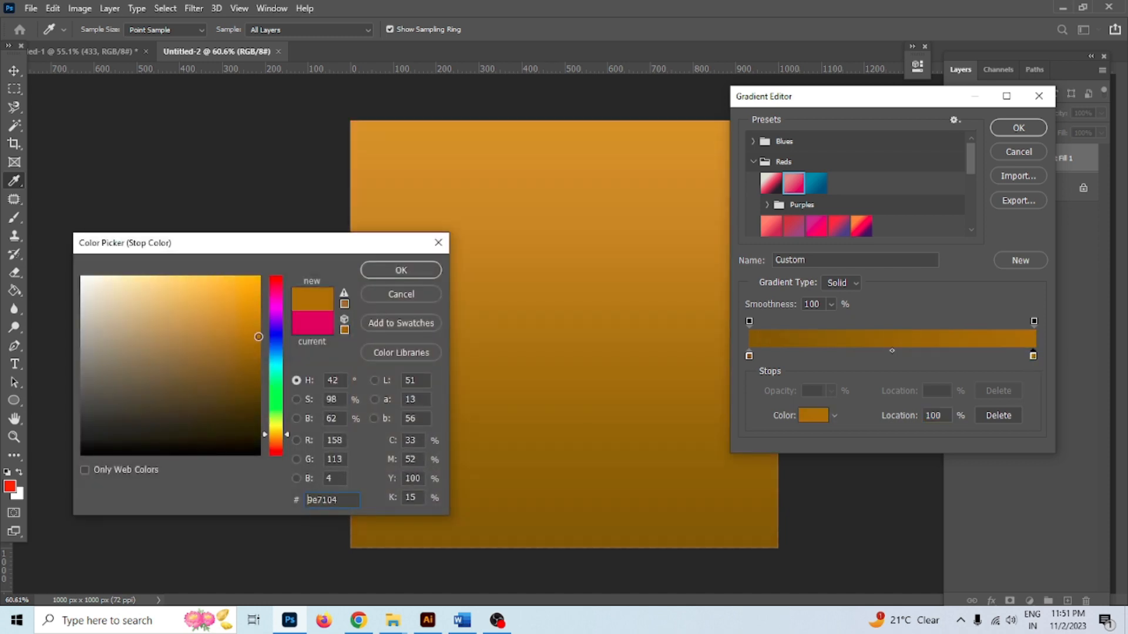
click(258, 328)
click(400, 270)
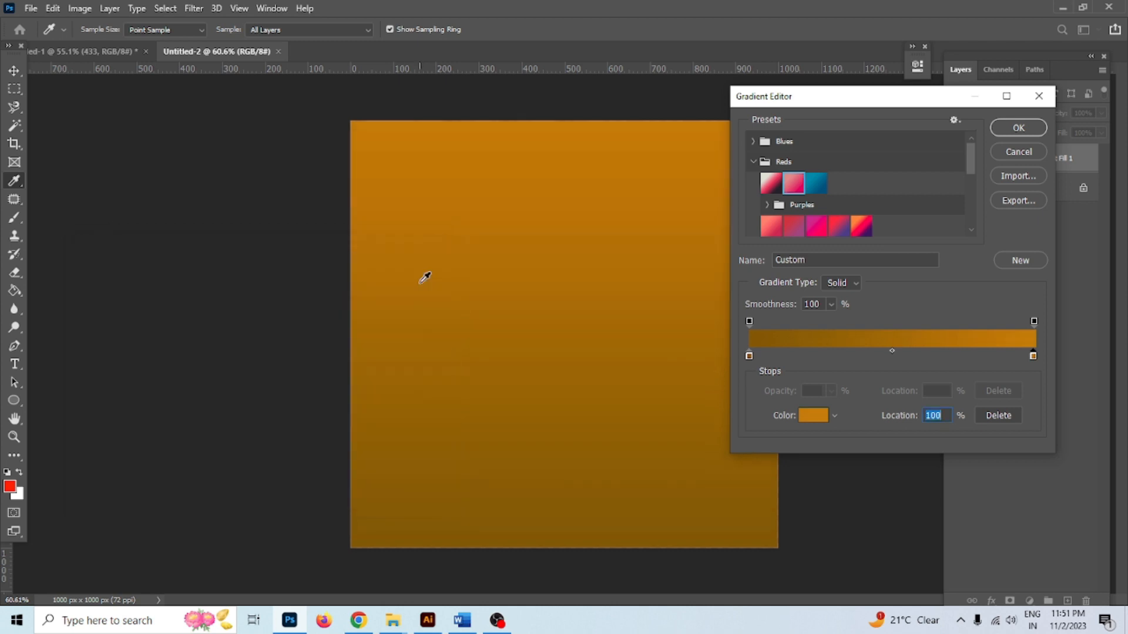
click(1027, 128)
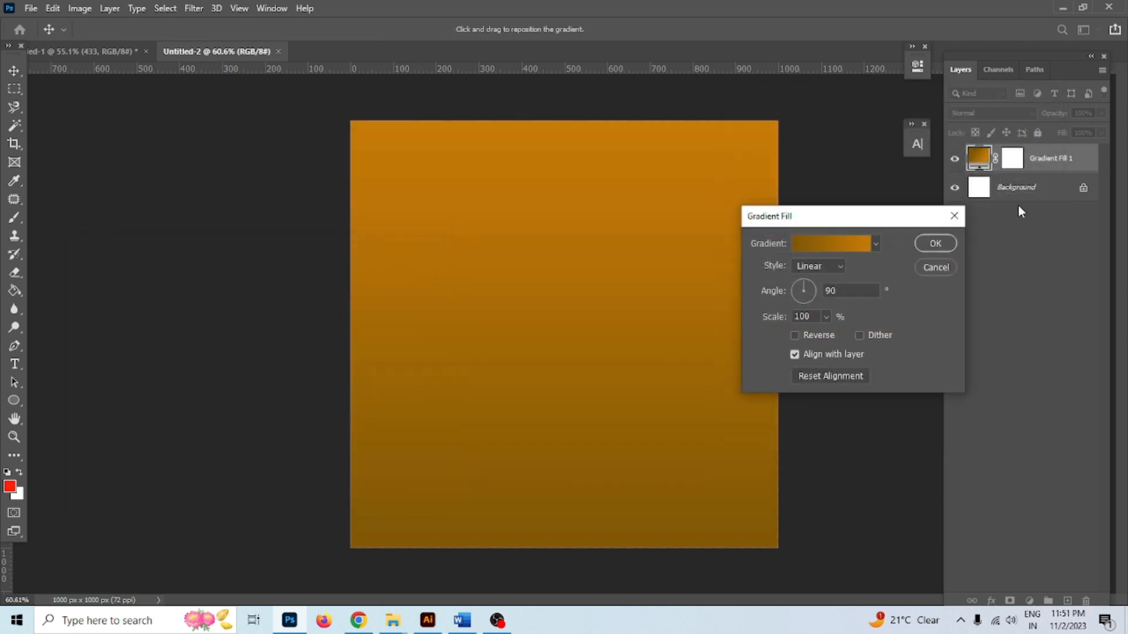
Set the gradient fill to a reversed radial style so the centre glows bright
click(839, 271)
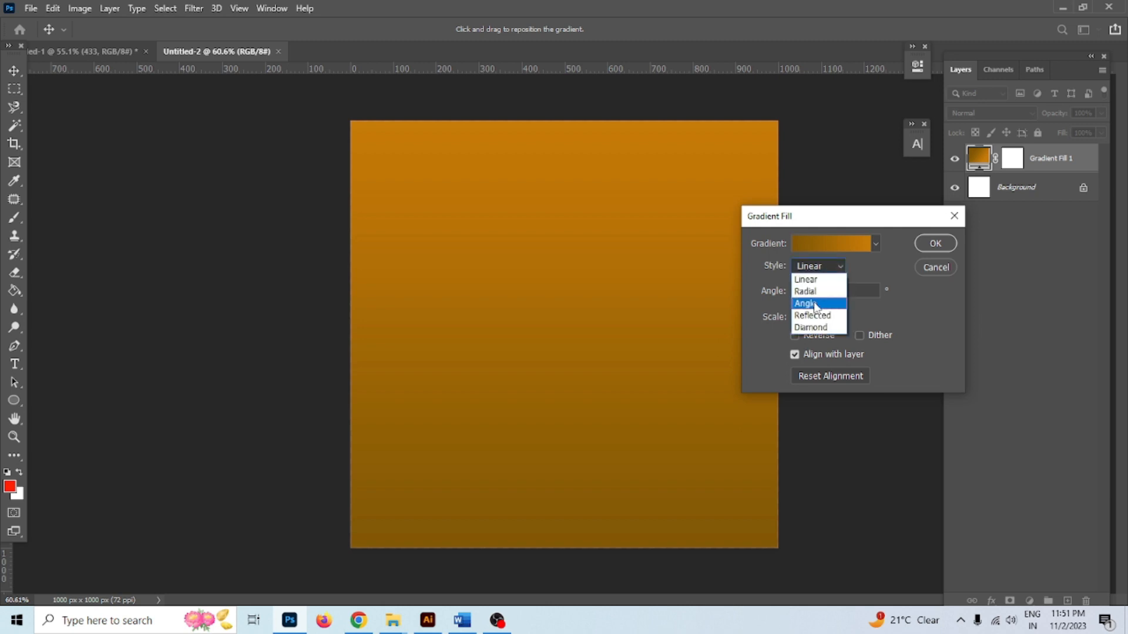
click(817, 292)
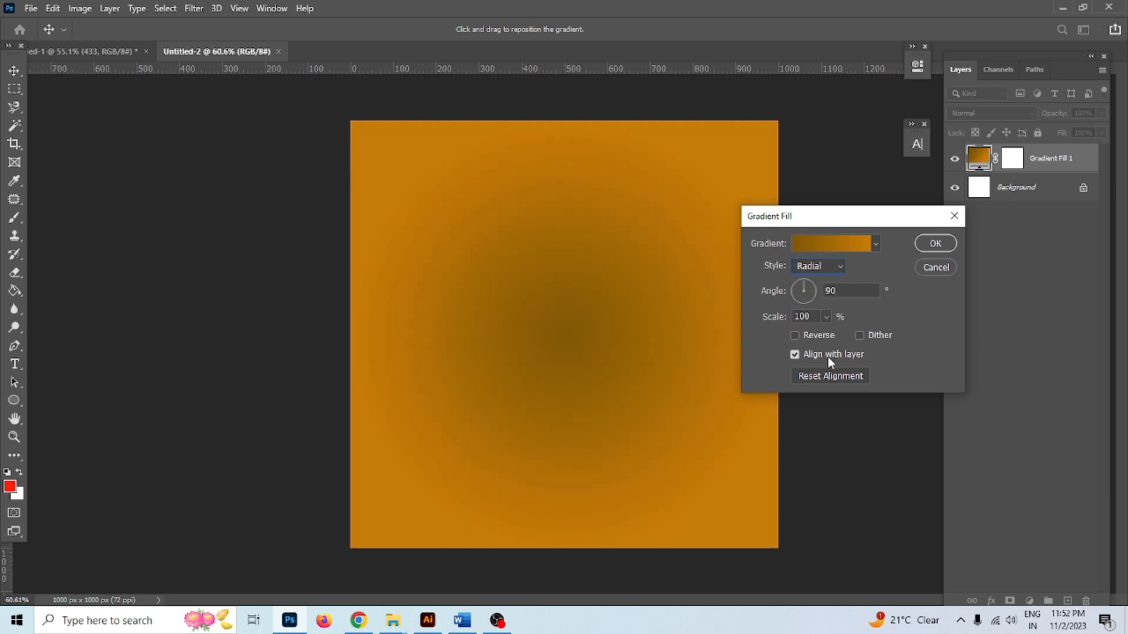
click(795, 335)
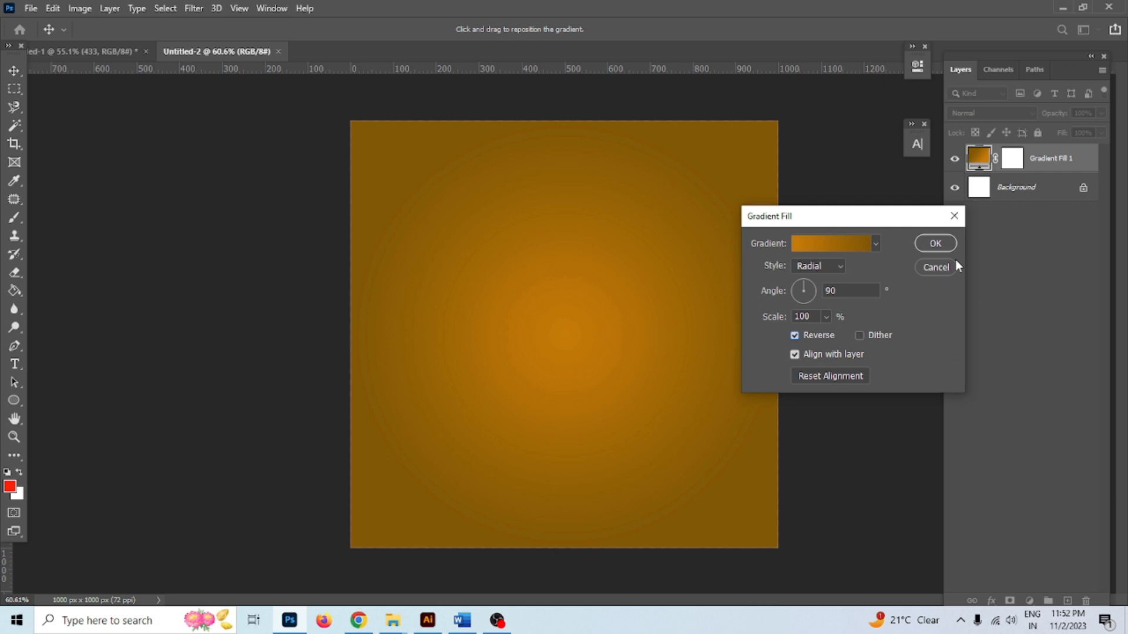
click(935, 244)
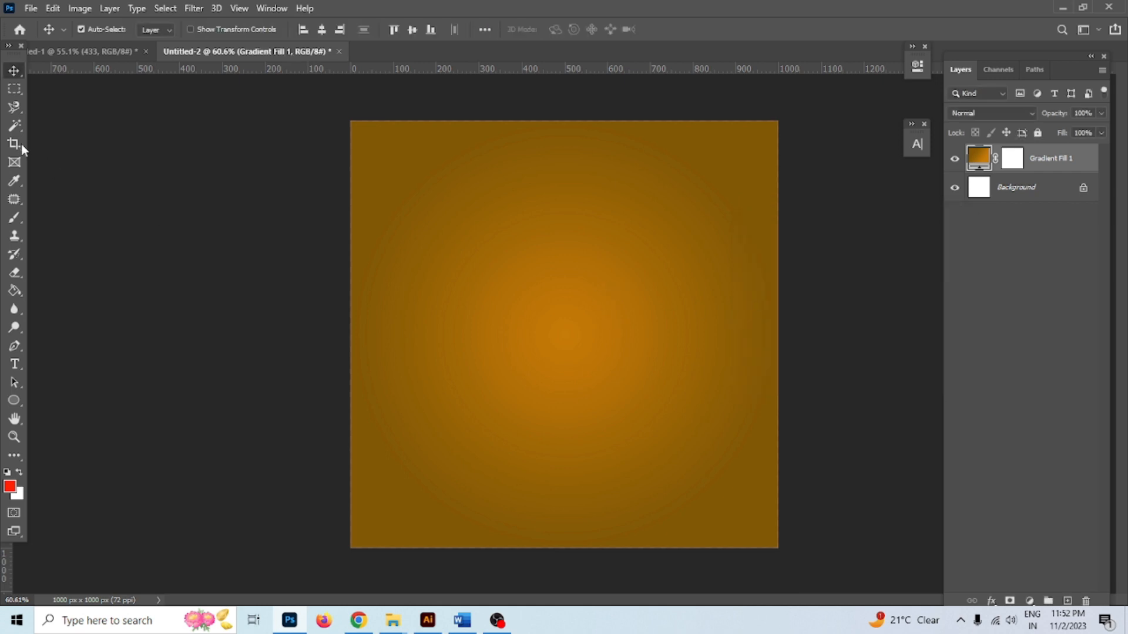
Set up the Rectangle tool with no fill and a white outline
click(161, 170)
key(space)
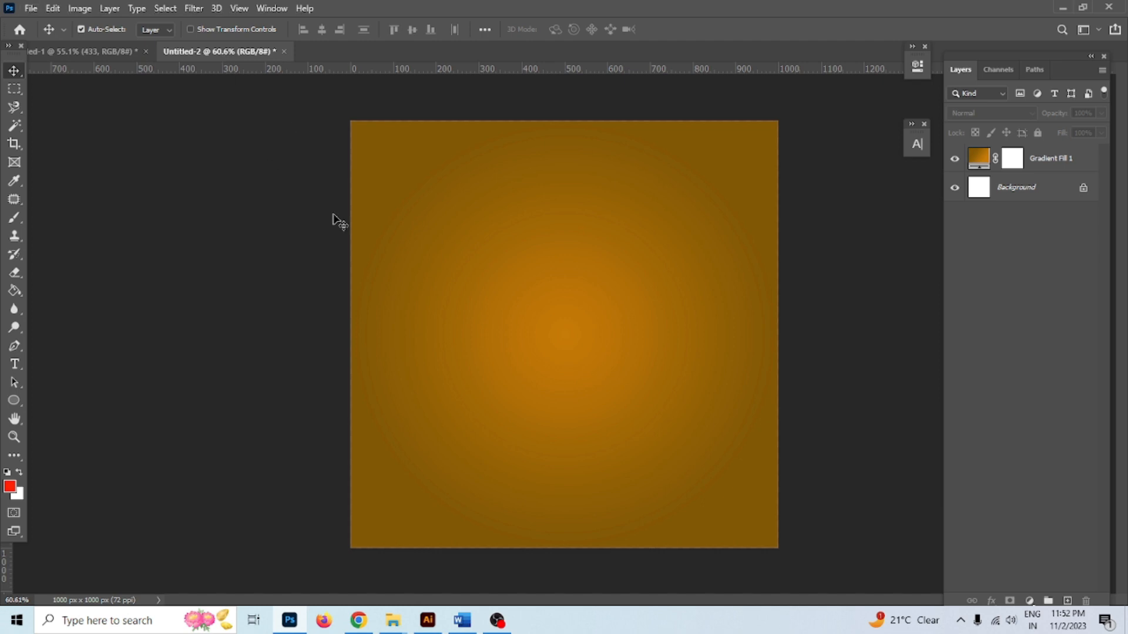
click(386, 275)
click(14, 400)
right_click(20, 404)
click(55, 402)
click(156, 29)
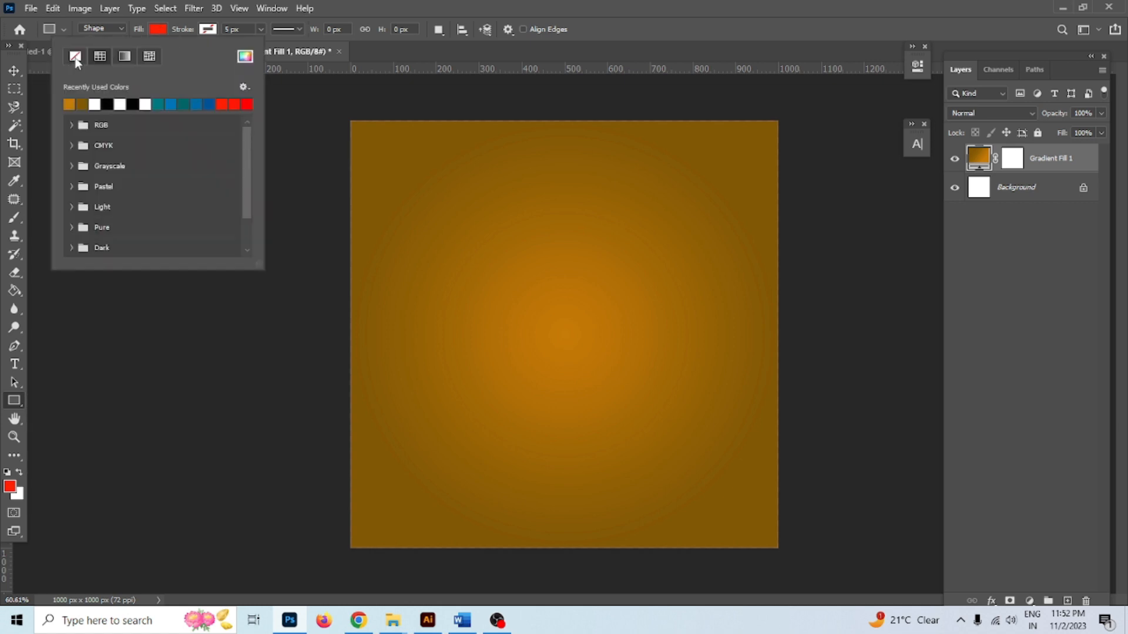
click(208, 29)
click(143, 104)
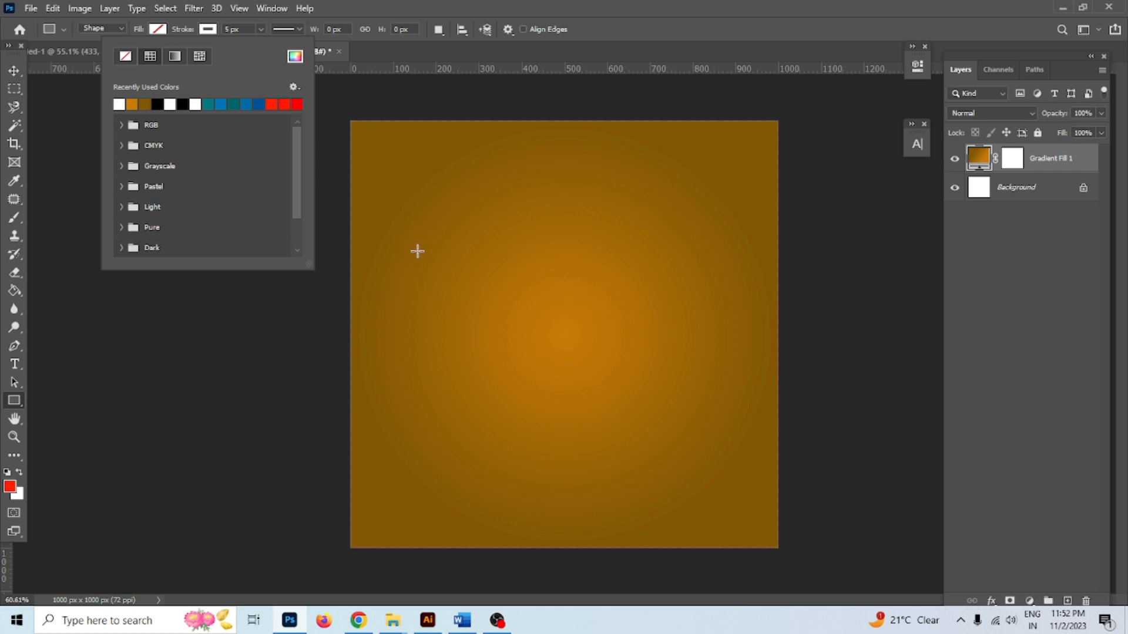
Draw a 768 × 574 px rectangle across the middle of the canvas
drag(402, 249, 729, 506)
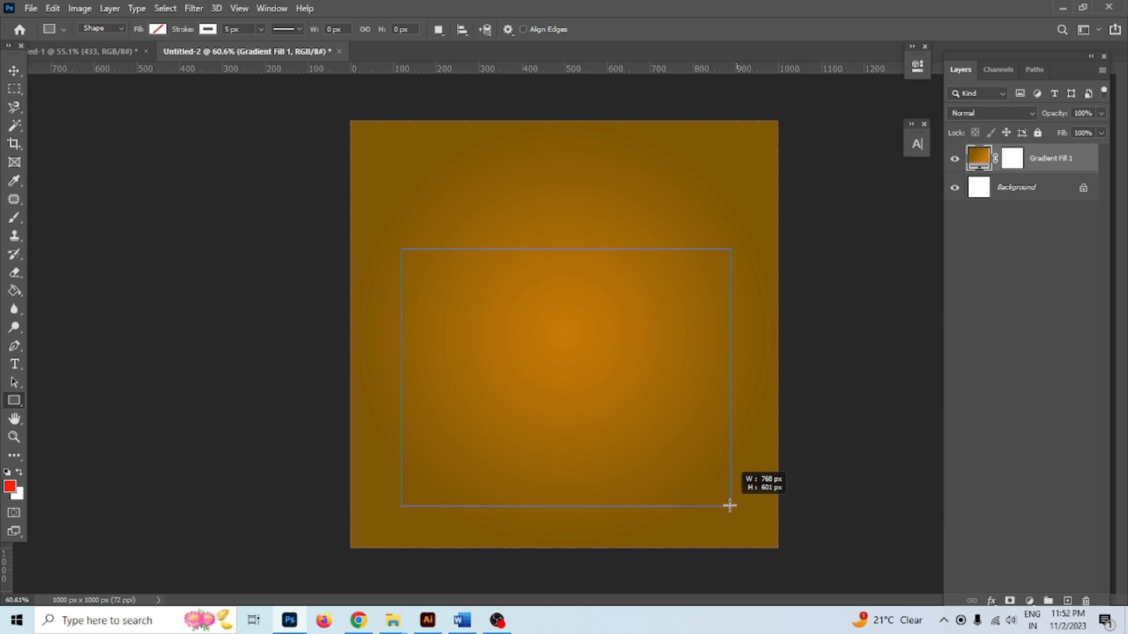
drag(729, 506, 729, 494)
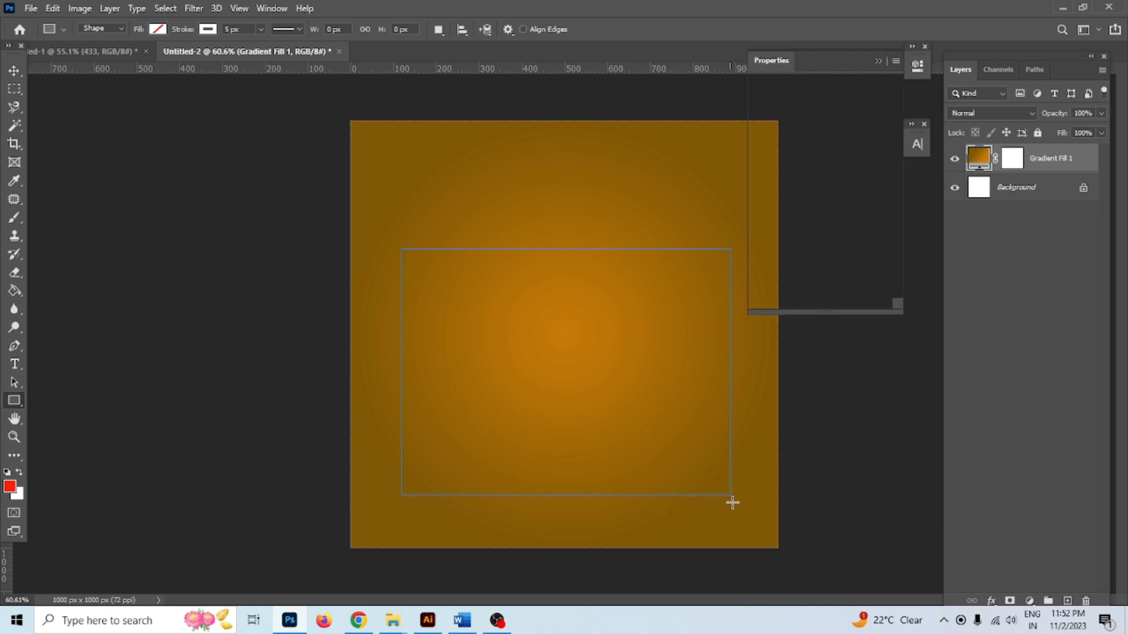
click(20, 73)
click(878, 62)
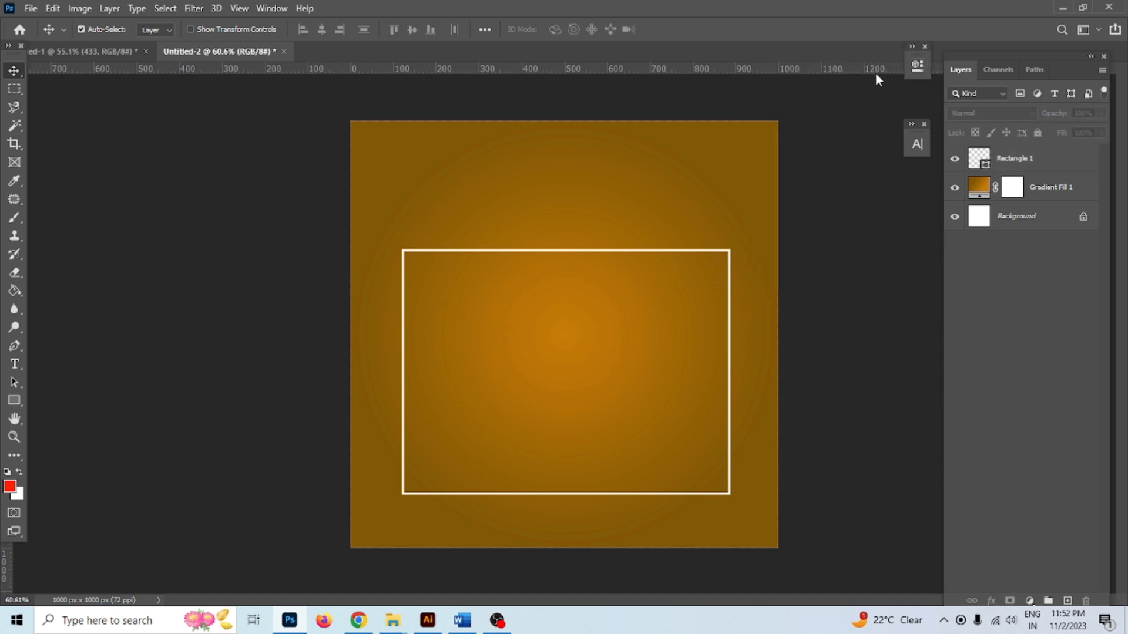
Rasterize the Rectangle 1 frame layer
right_click(1060, 158)
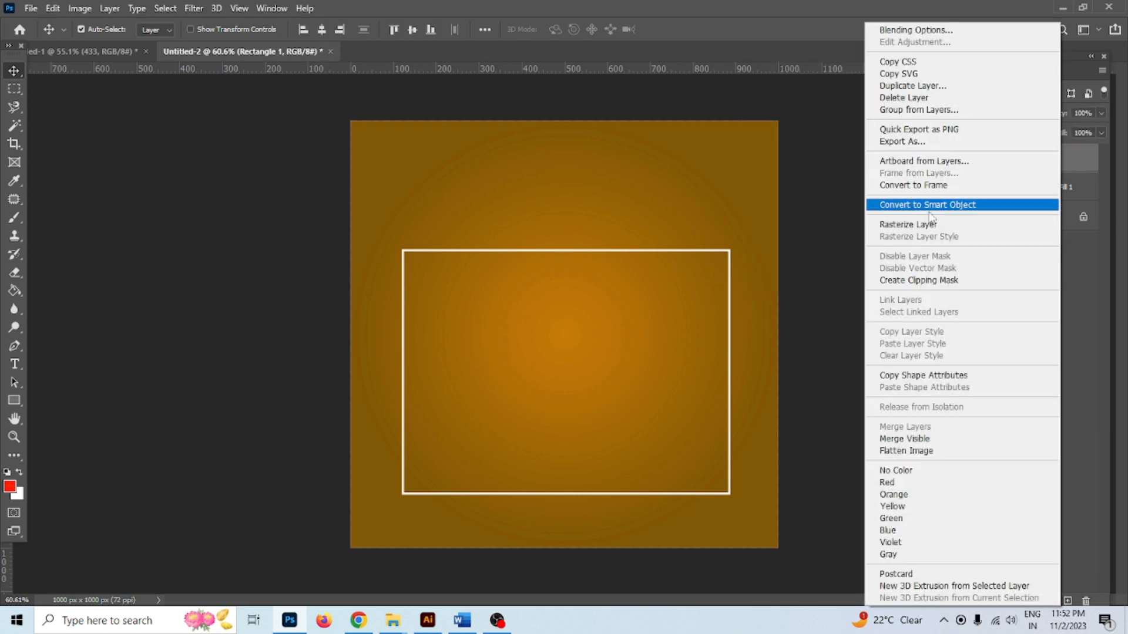
click(912, 226)
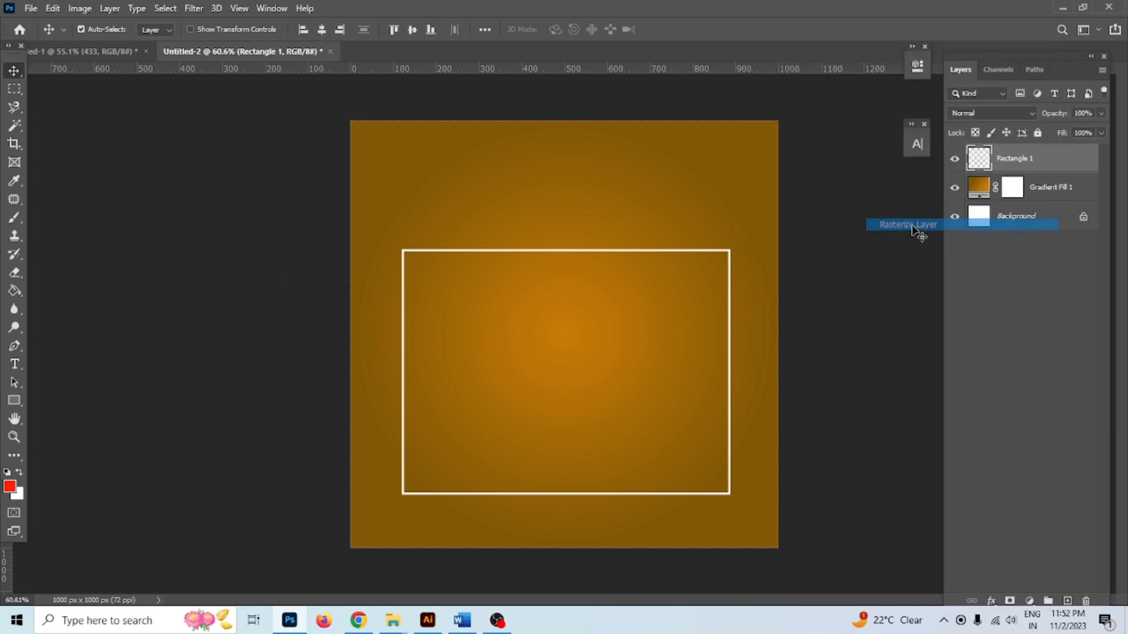
click(569, 361)
Bring the torn-paper image from Untitled-1 in along the post's bottom edge
drag(202, 55, 330, 92)
drag(691, 442, 695, 303)
drag(697, 498, 404, 210)
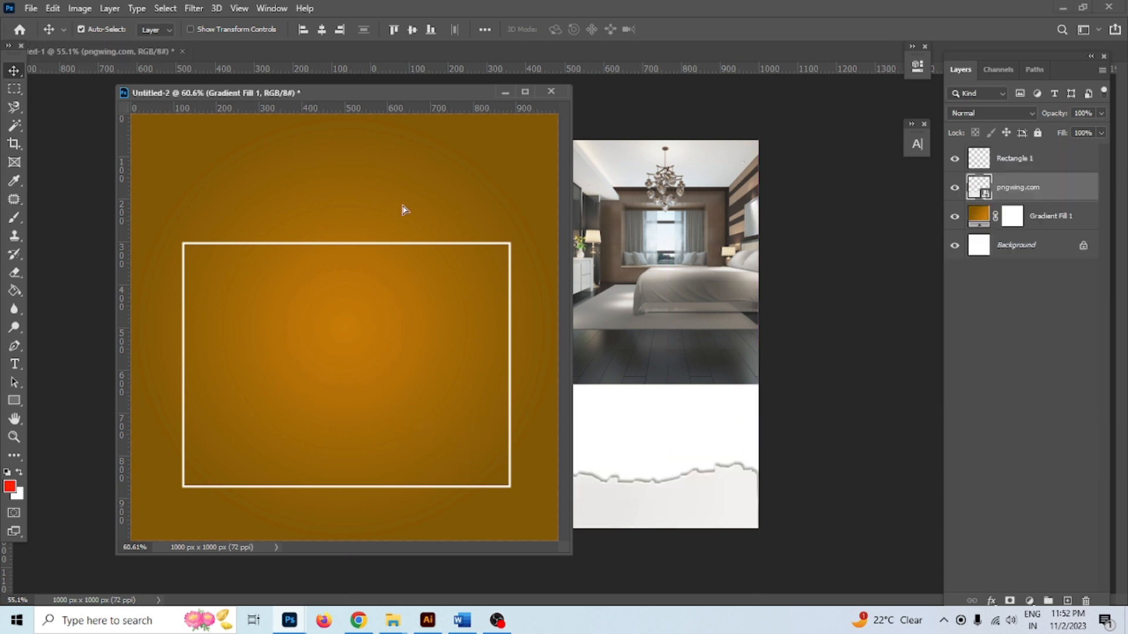
drag(383, 93, 554, 243)
drag(519, 483, 575, 518)
mouse_move(1051, 188)
mouse_down()
mouse_move(1051, 232)
mouse_move(1034, 177)
mouse_up()
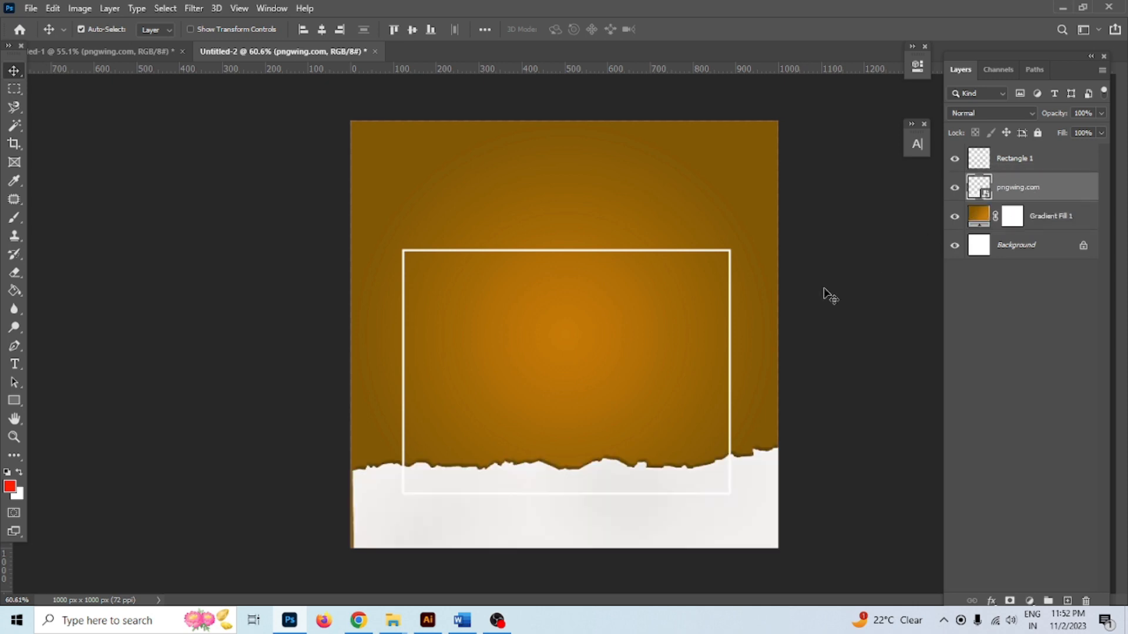
scroll(720, 354, up, 2)
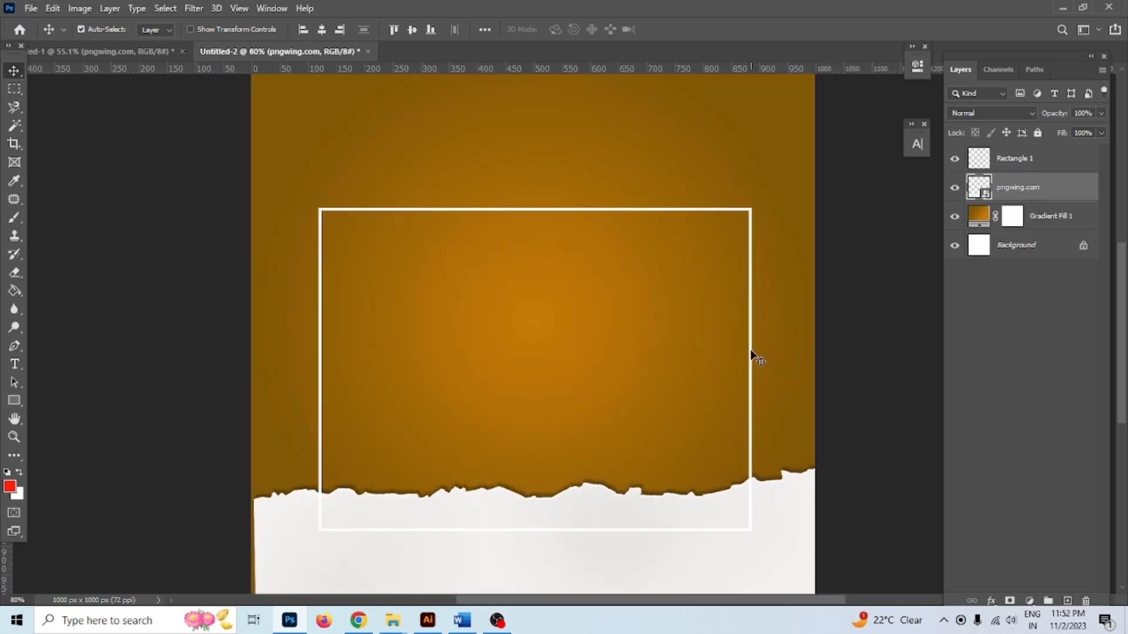
Move the frame layer beneath the torn paper and erase its top edge
click(1002, 158)
drag(1002, 159, 1000, 199)
scroll(576, 254, down, 1)
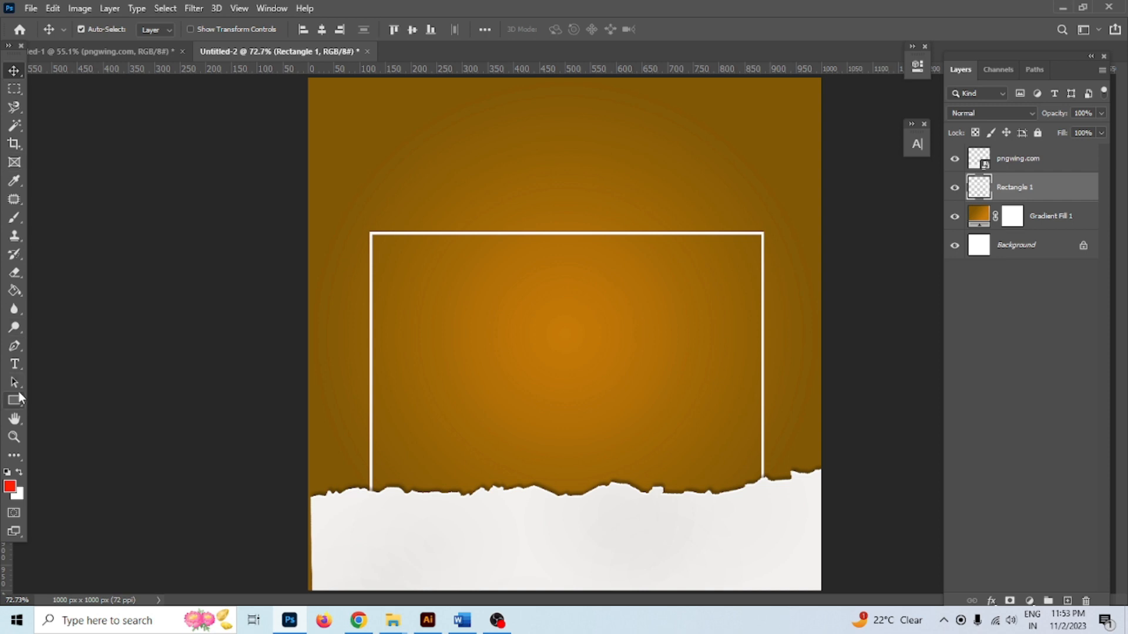
click(15, 272)
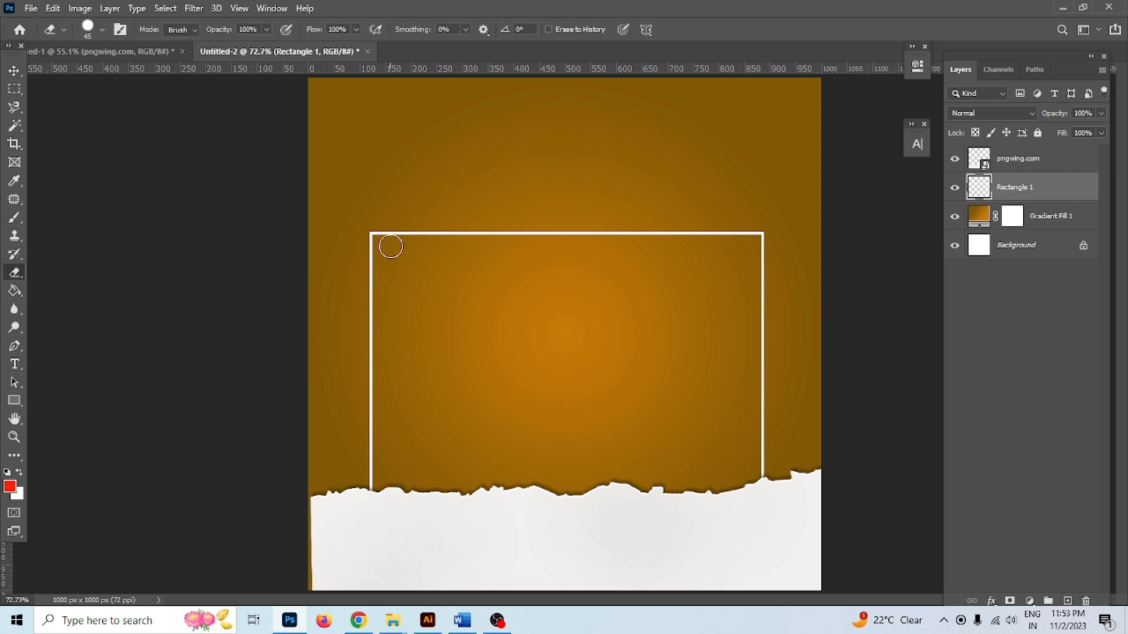
click(407, 235)
shift+click(731, 230)
click(13, 71)
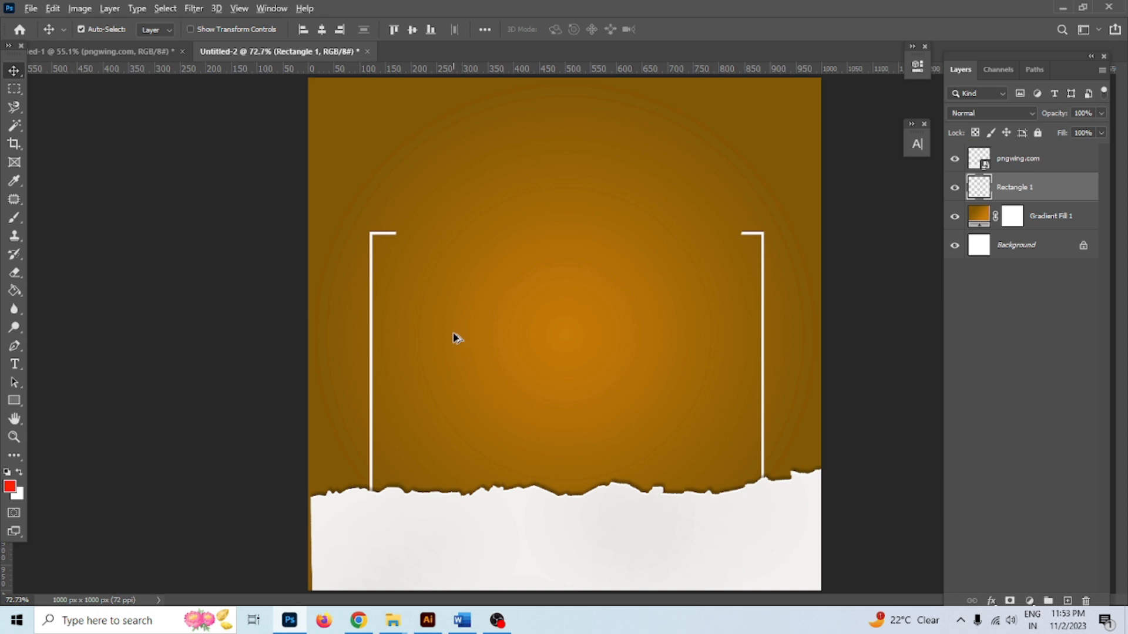
Widen and recentre the frame, then raise the corner brackets slightly
key(ctrl+t)
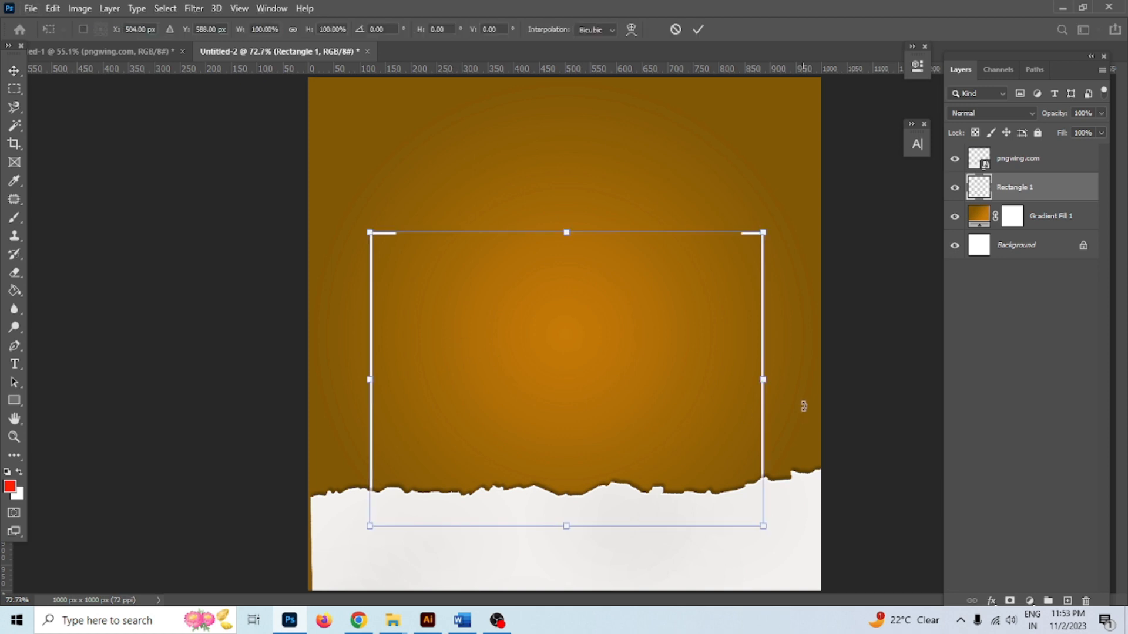
drag(765, 379, 729, 406)
click(697, 30)
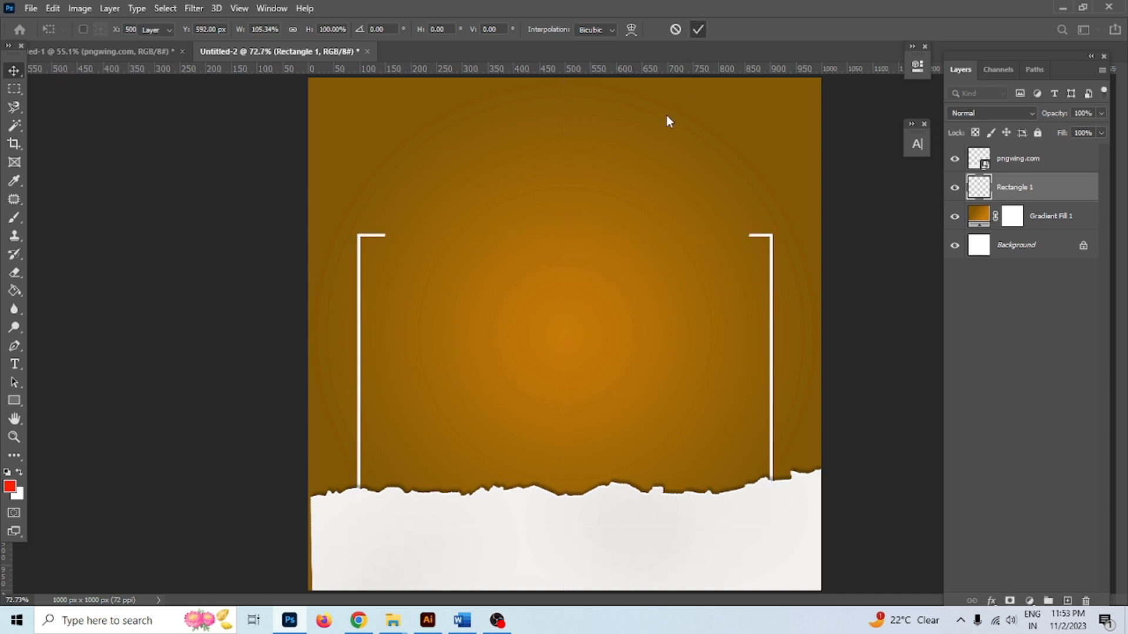
click(566, 297)
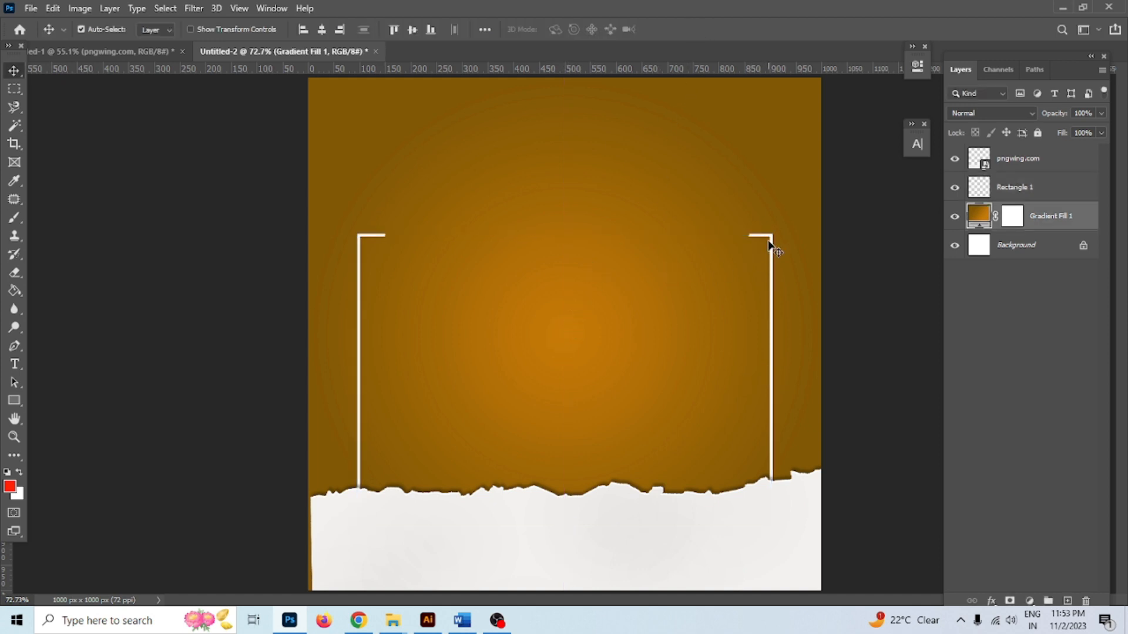
drag(771, 238, 771, 230)
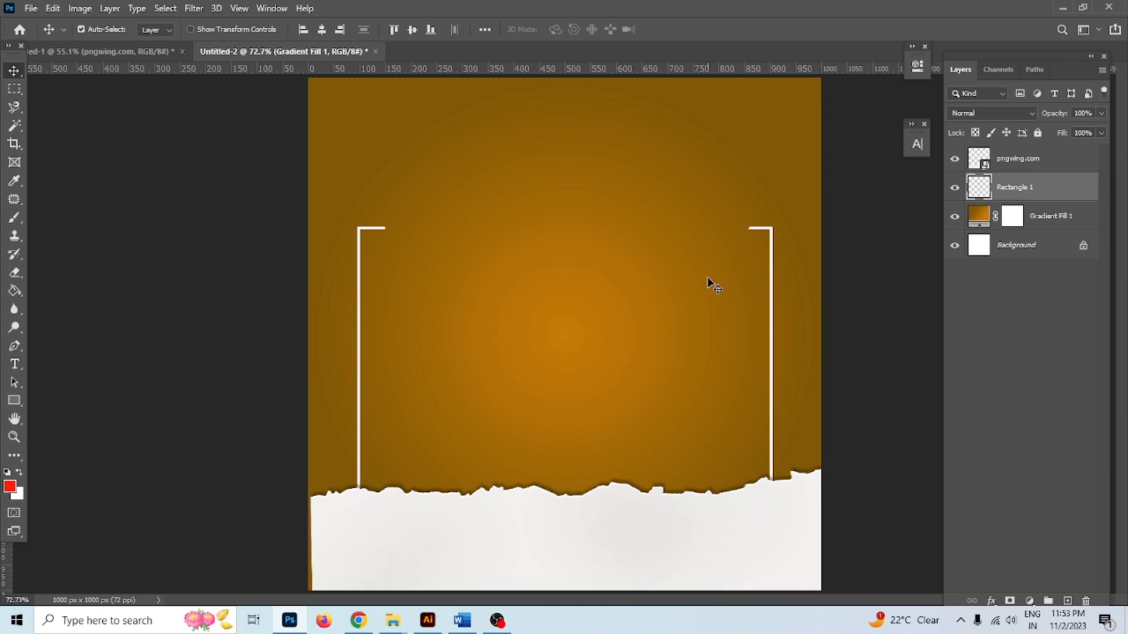
click(709, 282)
Move the torn paper up about 30 px and lift the brackets again
drag(288, 52, 372, 52)
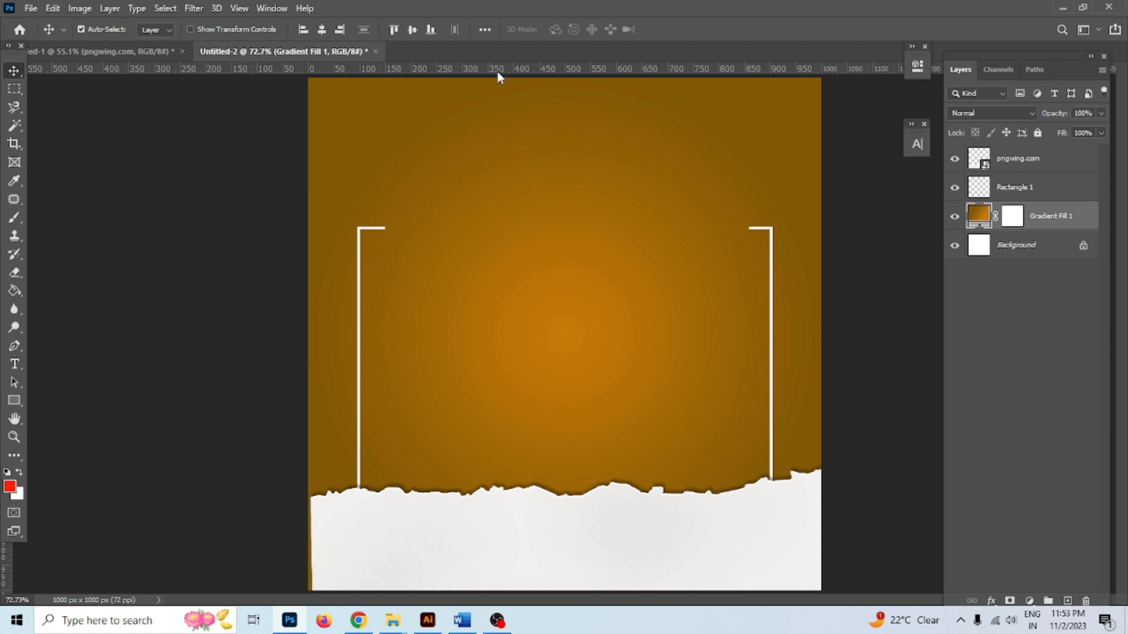
scroll(523, 329, down, 2)
click(569, 477)
drag(569, 477, 720, 249)
click(712, 255)
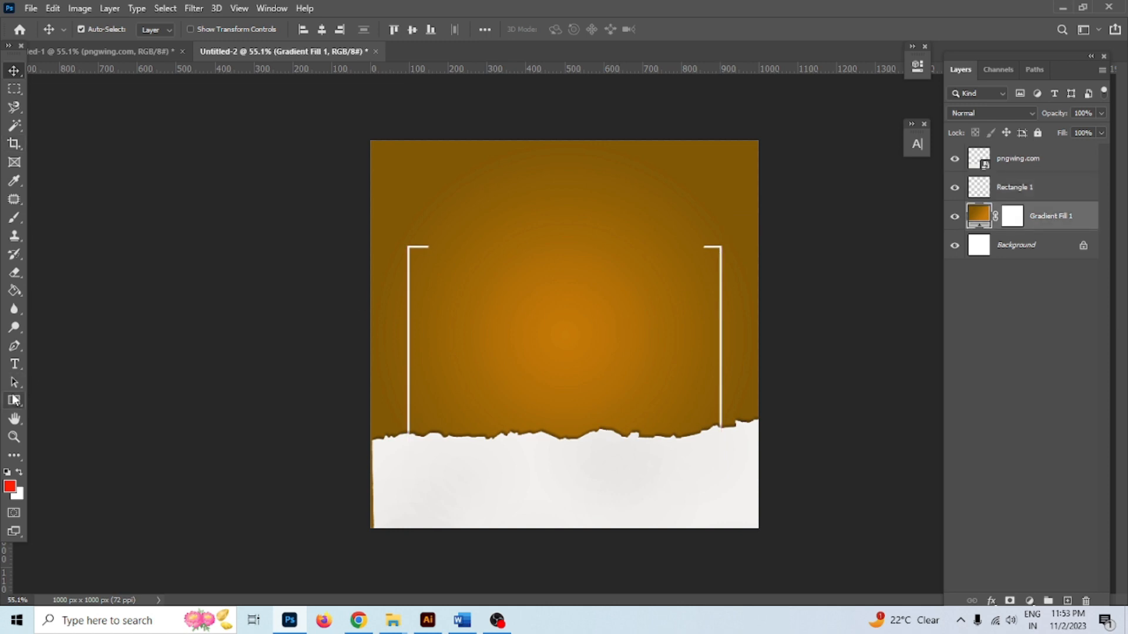
Draw a circle with a 10 px white stroke in the middle of the canvas
click(14, 400)
click(70, 413)
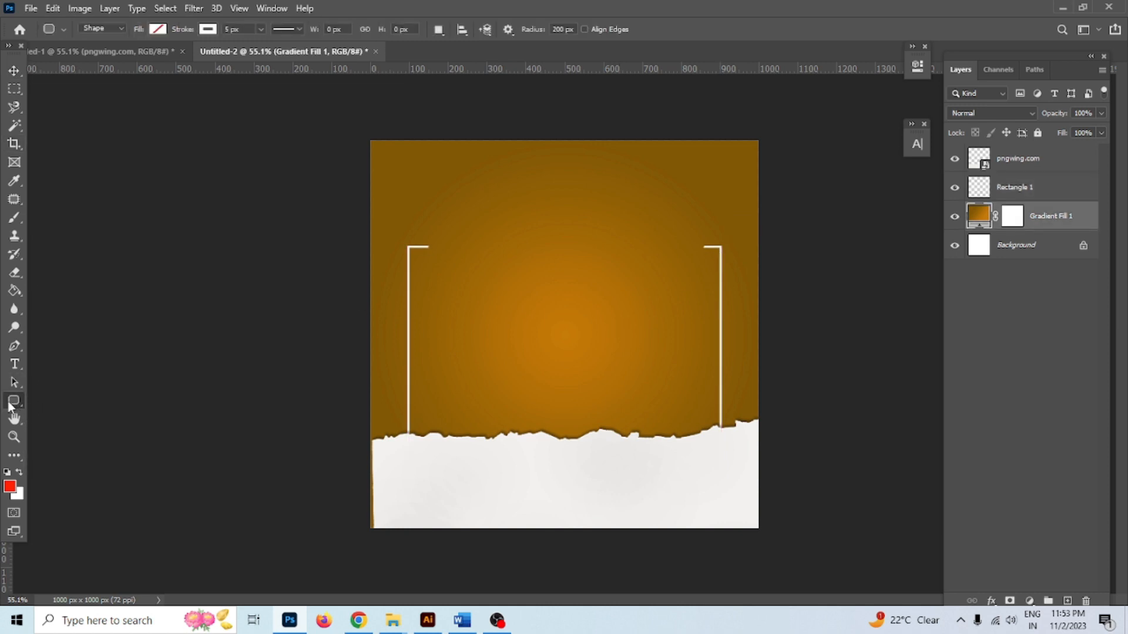
click(14, 400)
click(58, 427)
text(10)
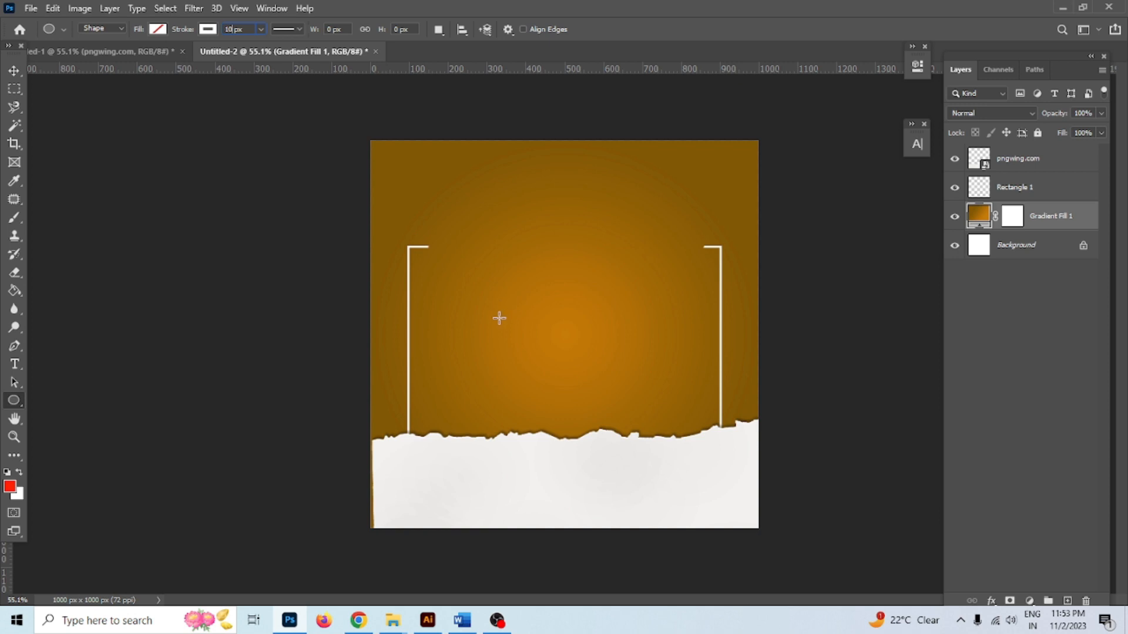
mouse_move(457, 282)
mouse_down()
mouse_move(479, 317)
mouse_move(609, 433)
mouse_move(573, 411)
mouse_up()
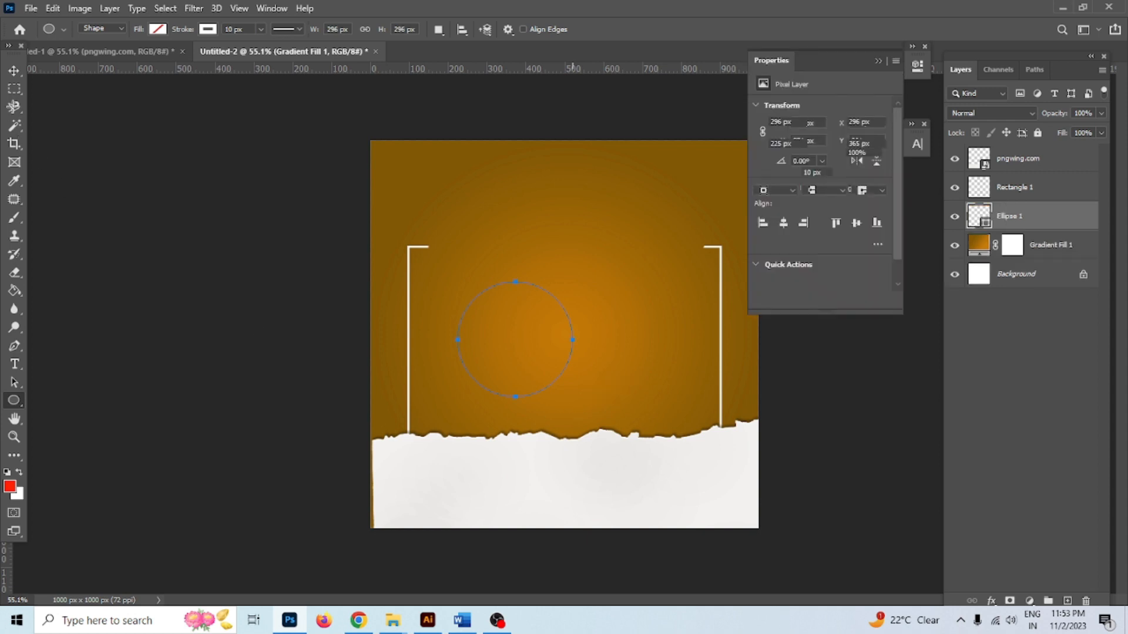
click(15, 71)
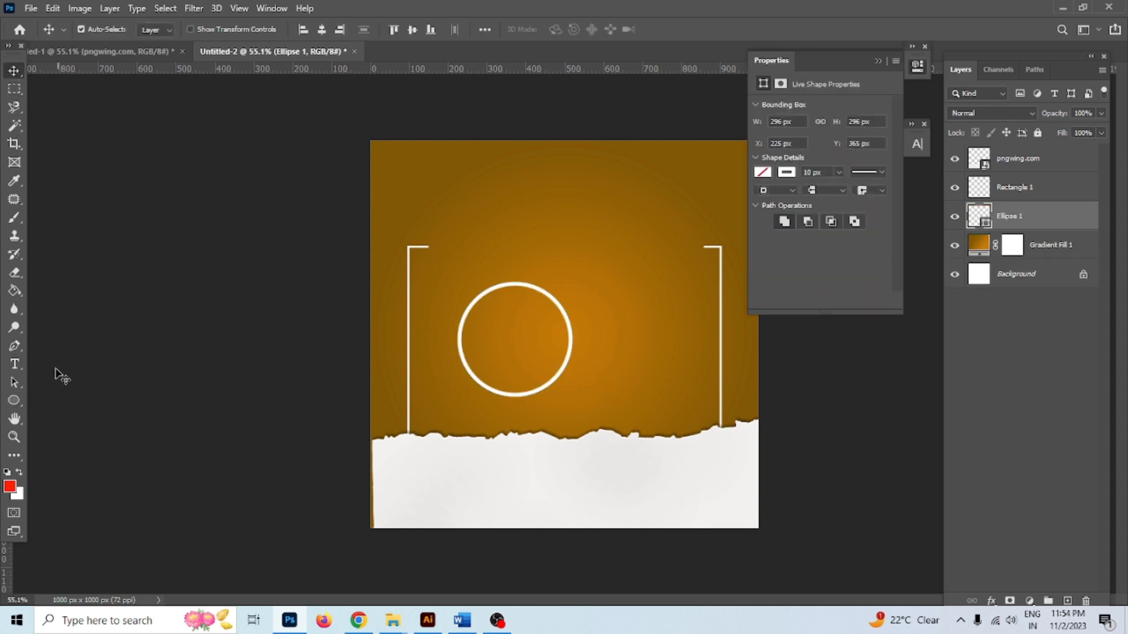
Fill the circle orange, set it on the paper edge, and raise it above other layers
click(14, 401)
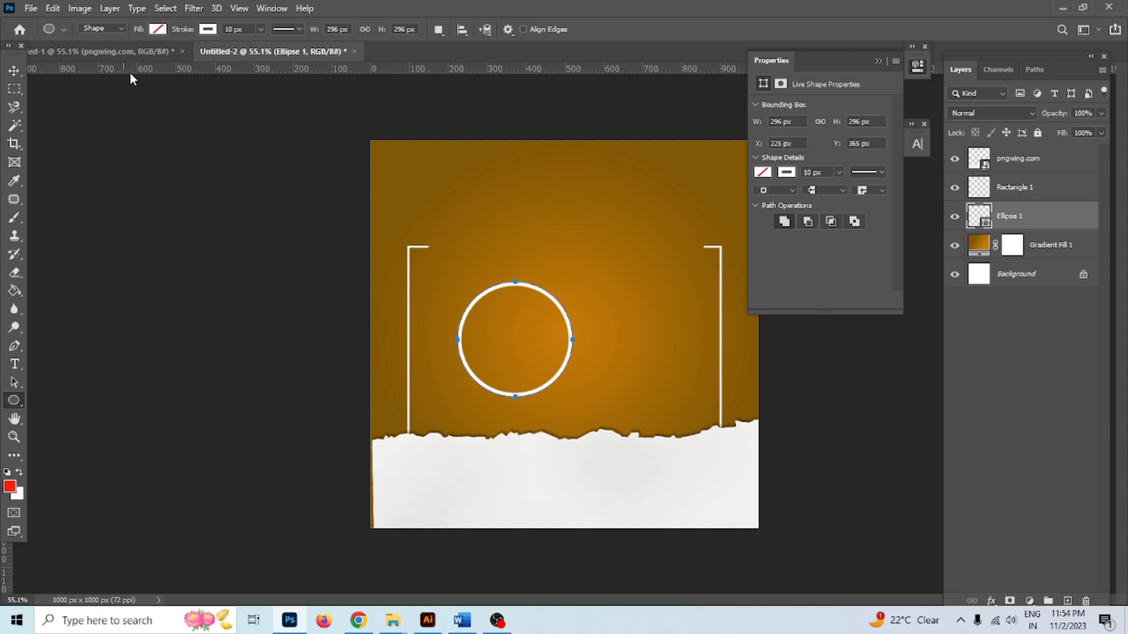
click(157, 29)
click(86, 105)
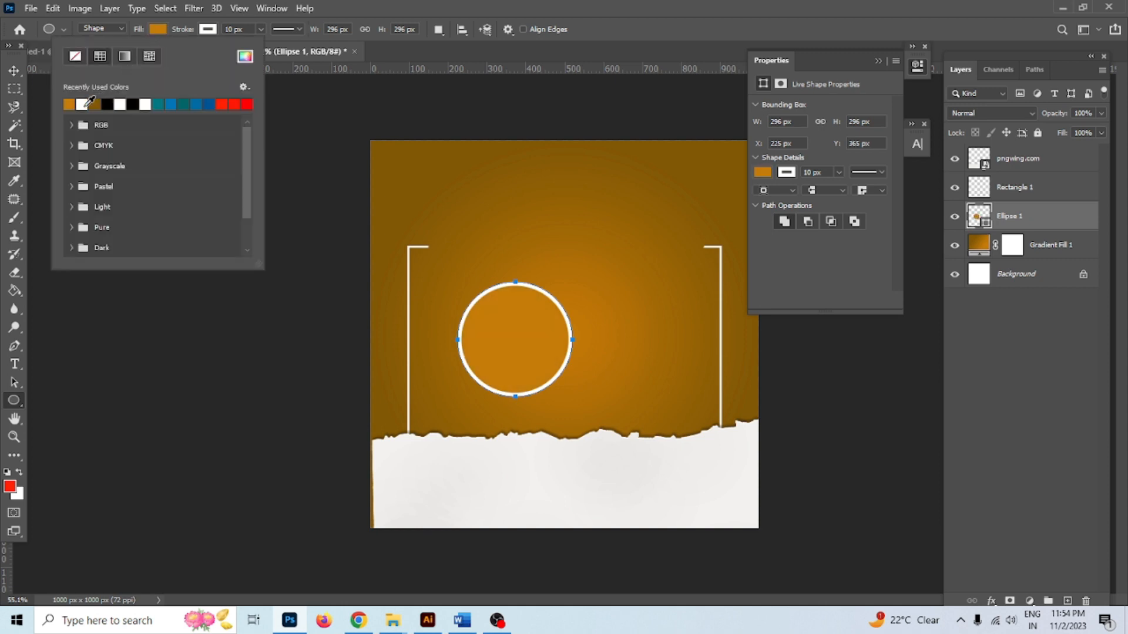
click(14, 71)
drag(543, 390, 609, 474)
drag(1019, 222, 1022, 154)
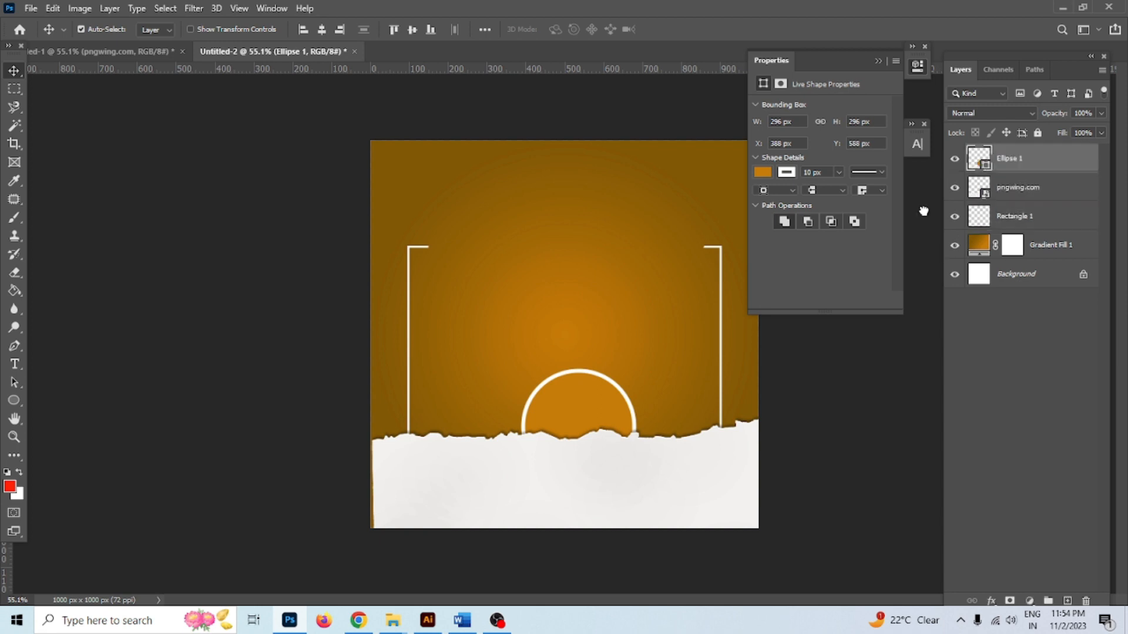
drag(580, 413, 567, 410)
Duplicate the circle, shrink the copy, and place it right of the big circle
drag(576, 449, 644, 329)
key(ctrl+t)
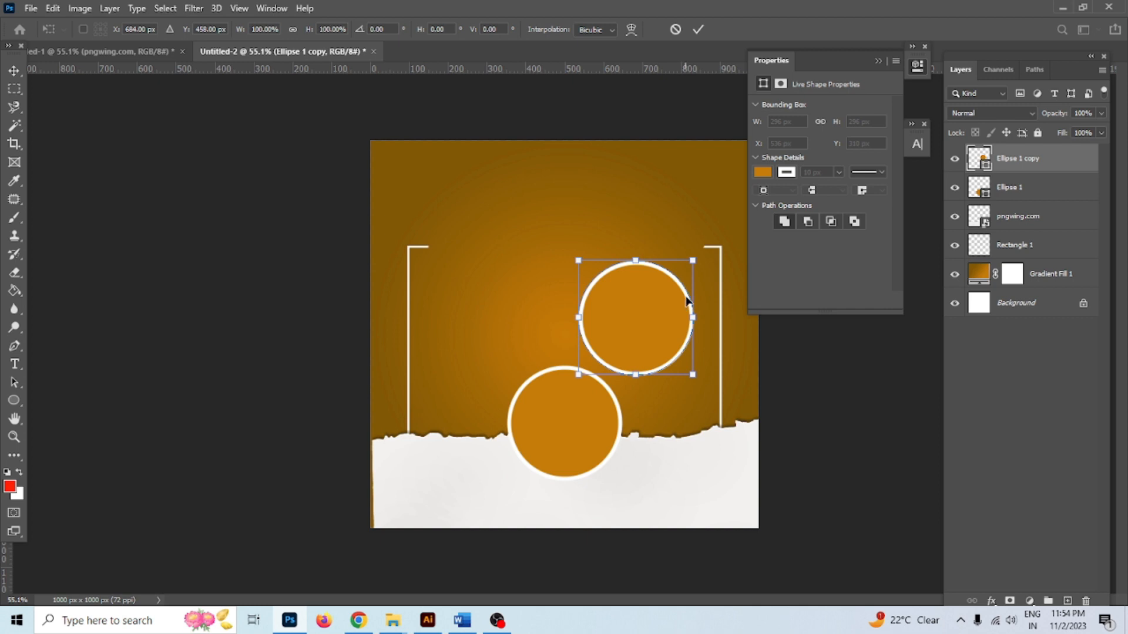
mouse_move(694, 260)
mouse_down()
mouse_move(677, 276)
mouse_move(703, 251)
mouse_up()
click(696, 31)
drag(581, 425, 524, 330)
drag(622, 336, 550, 427)
drag(528, 334, 687, 414)
drag(579, 404, 566, 415)
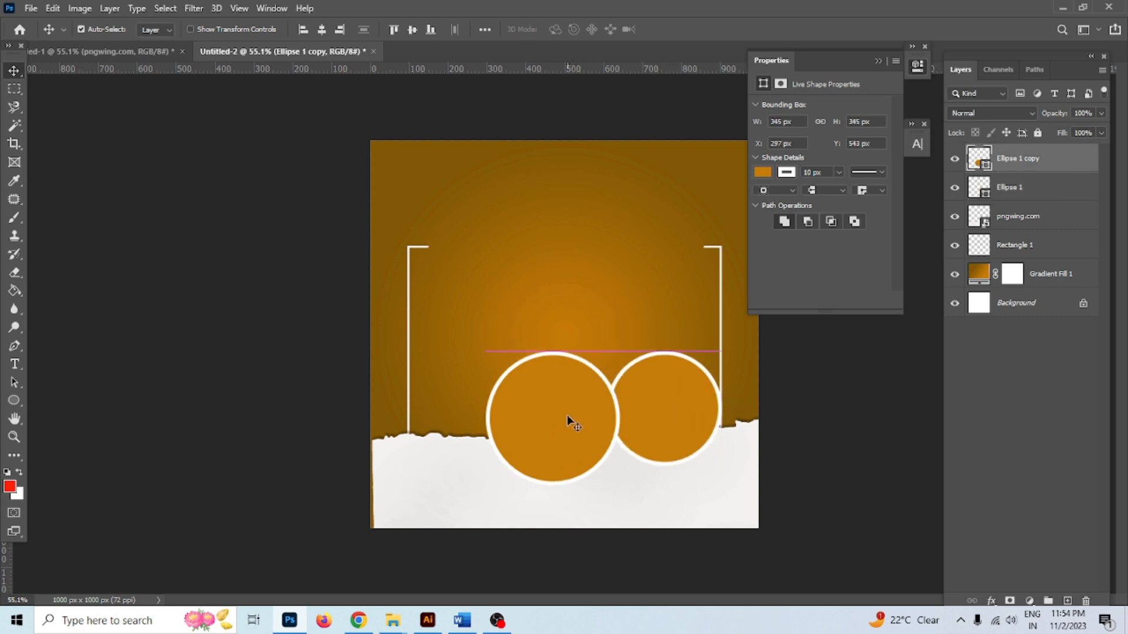
Shrink the big centre circle and the right circle with free transform
key(ctrl+t)
drag(619, 345, 608, 361)
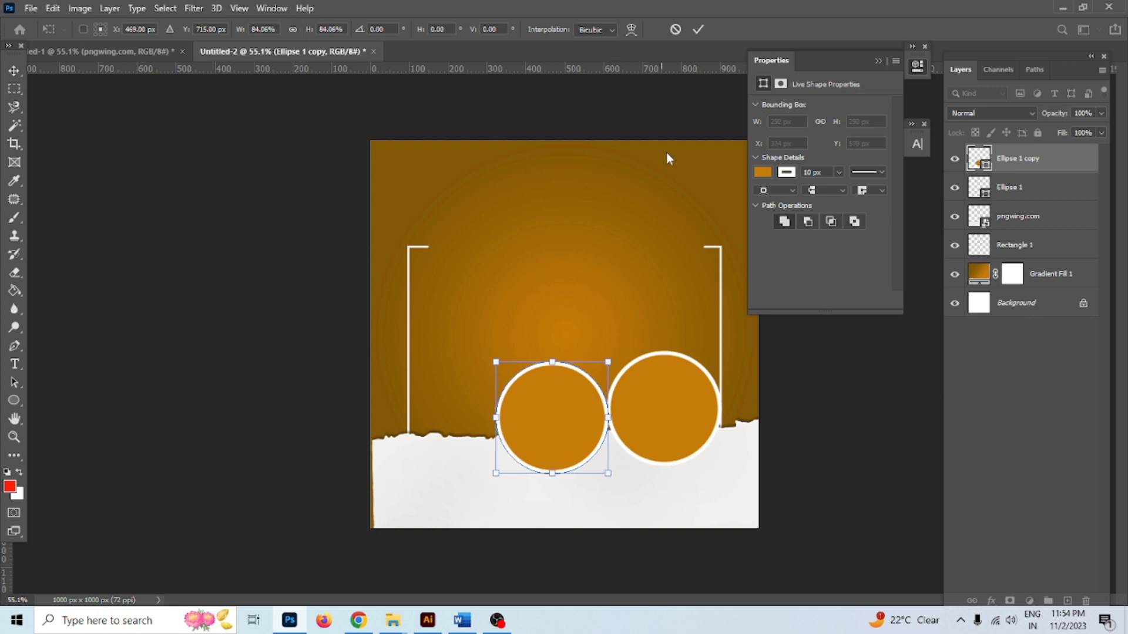
click(698, 29)
click(641, 424)
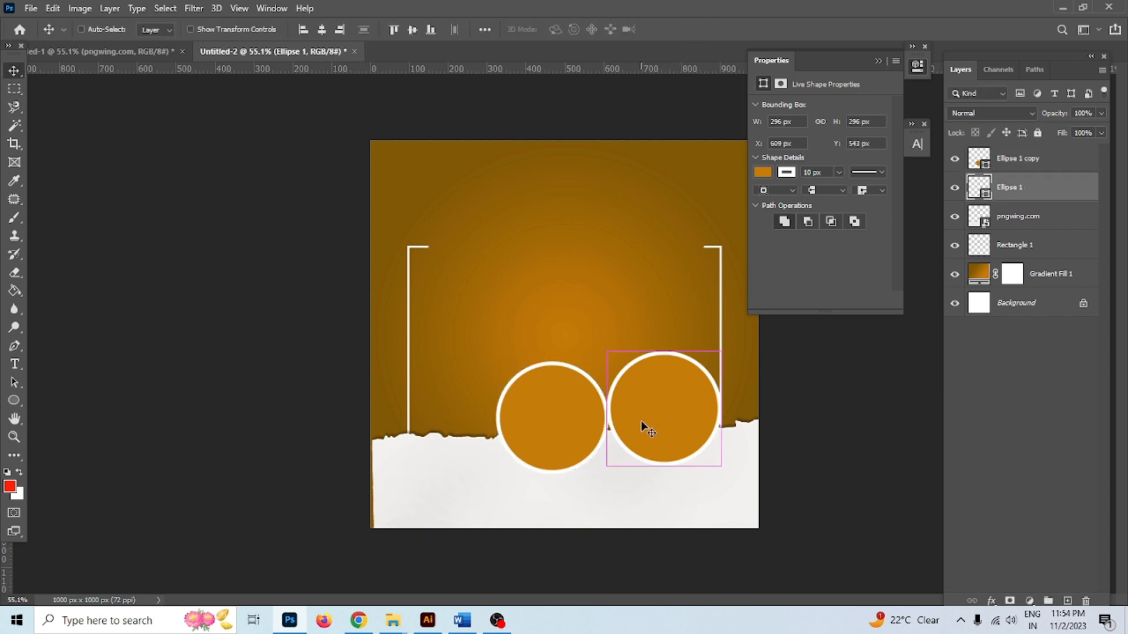
key(ctrl+t)
drag(721, 351, 709, 363)
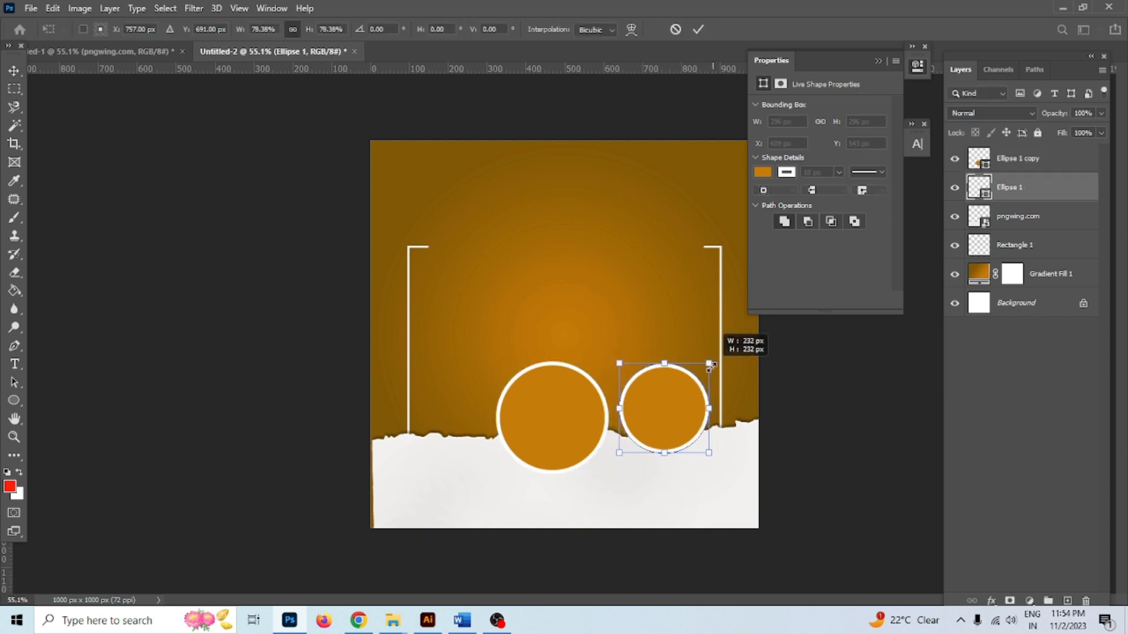
click(698, 31)
Line the three circles up along the paper edge and lift the white brackets slightly
drag(593, 402, 646, 421)
drag(549, 428, 547, 423)
drag(634, 428, 633, 428)
drag(550, 437, 552, 449)
mouse_move(636, 414)
mouse_down()
mouse_move(529, 353)
mouse_move(502, 403)
mouse_move(644, 401)
mouse_up()
drag(722, 259, 721, 251)
Float the post window and copy bedroom photo 433 into it
click(655, 278)
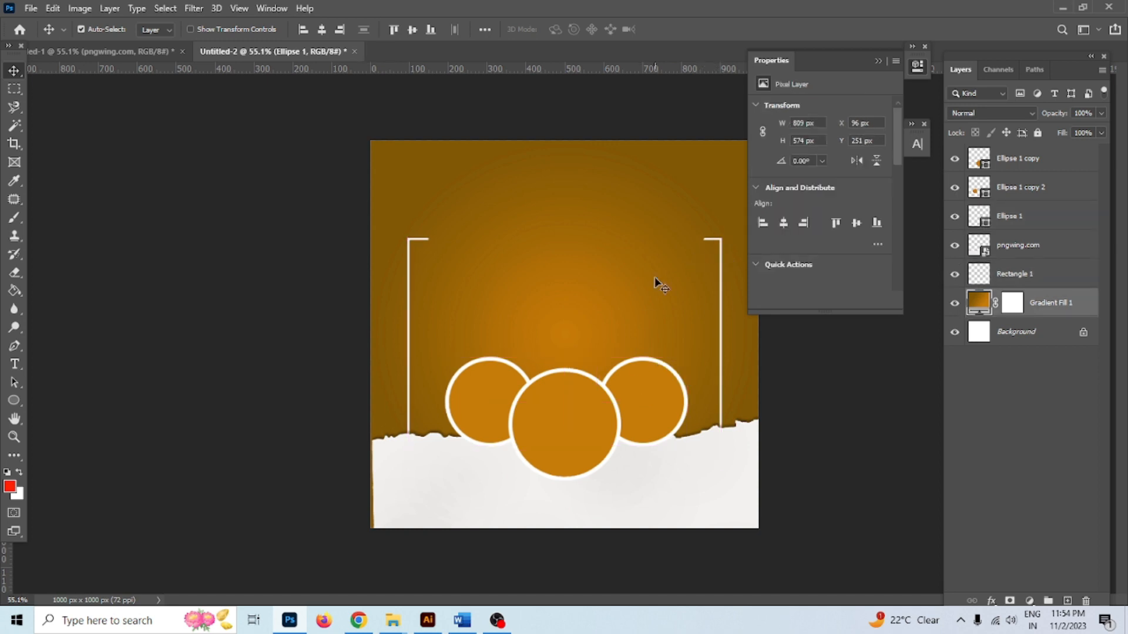
click(492, 435)
click(516, 402)
click(428, 239)
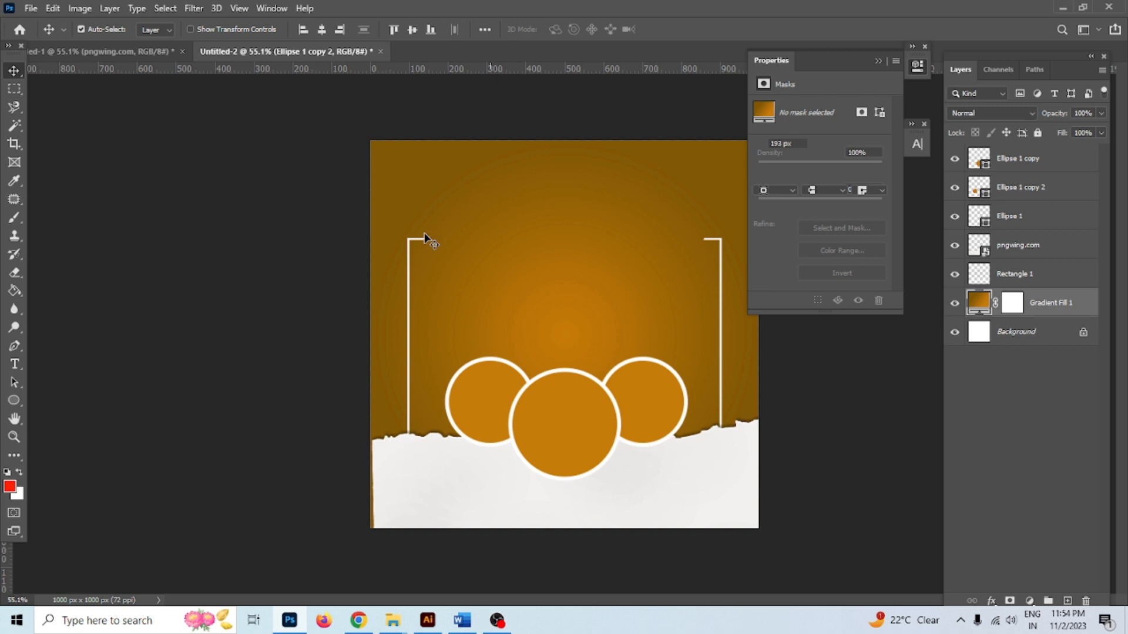
drag(281, 55, 177, 111)
drag(555, 285, 297, 235)
Bring a bedroom photo into the post and stack it above the circles
click(487, 335)
drag(328, 113, 796, 113)
click(429, 387)
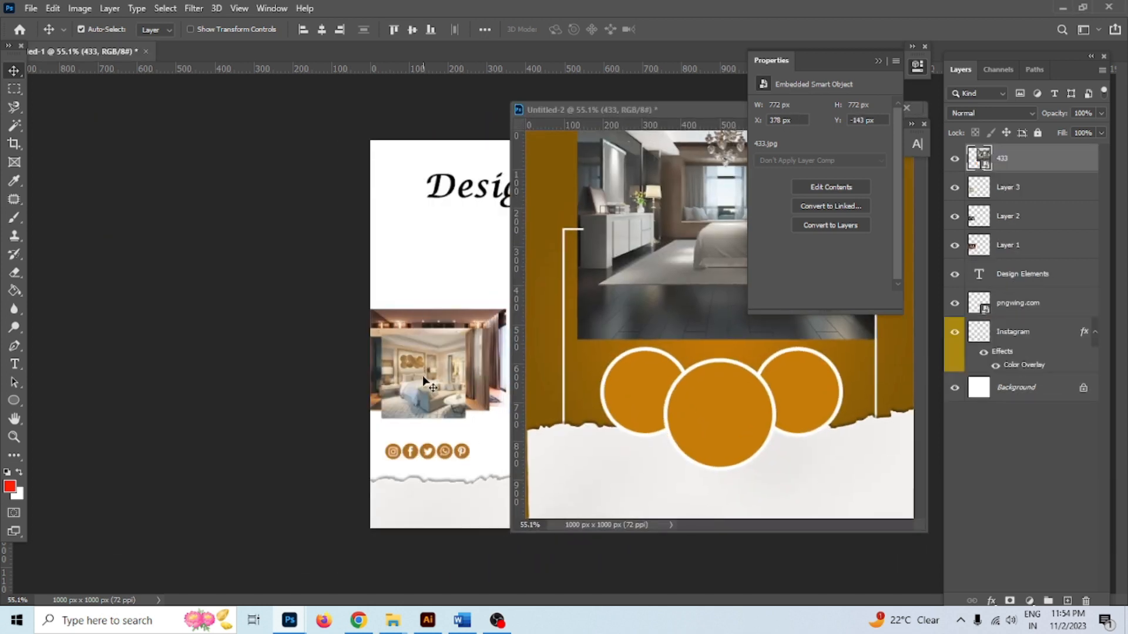
click(736, 438)
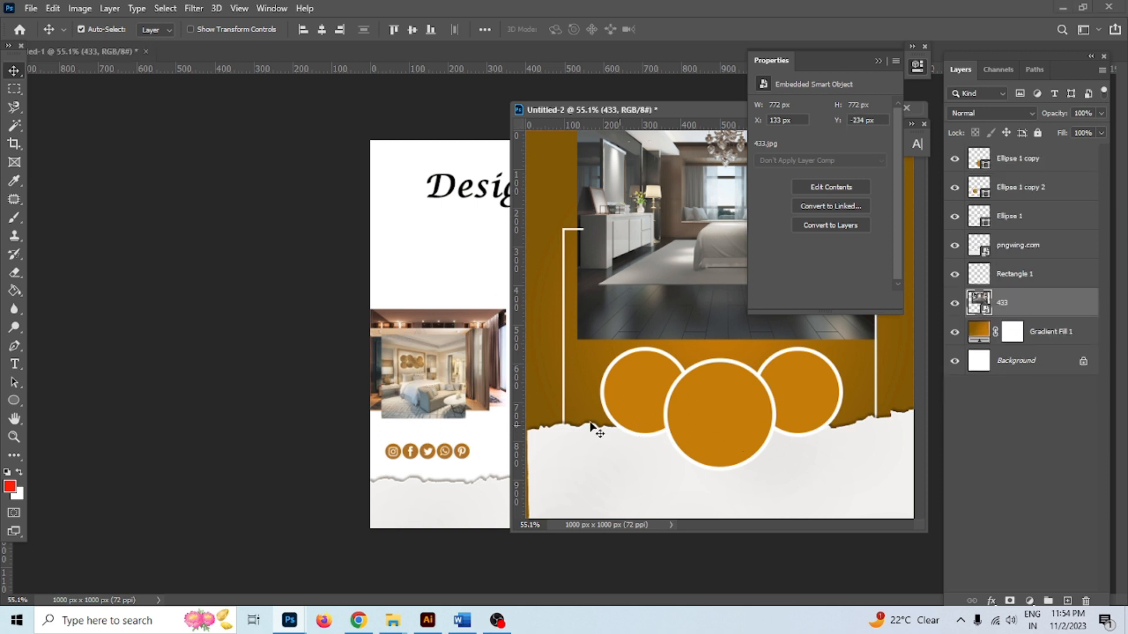
click(444, 394)
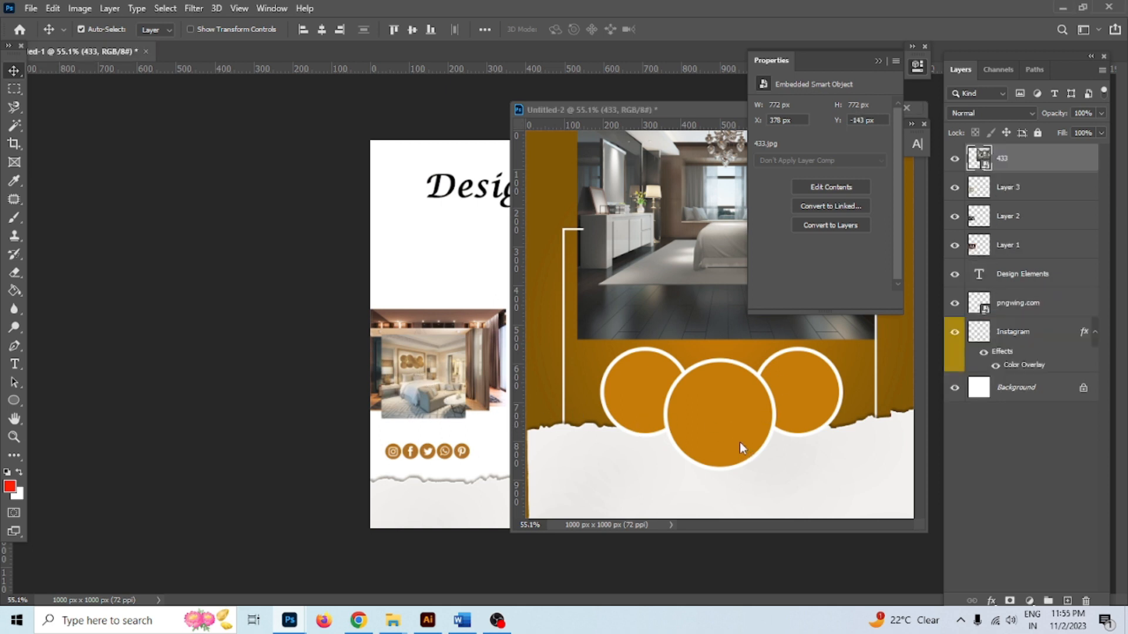
drag(419, 411, 420, 420)
drag(432, 357, 715, 423)
click(731, 404)
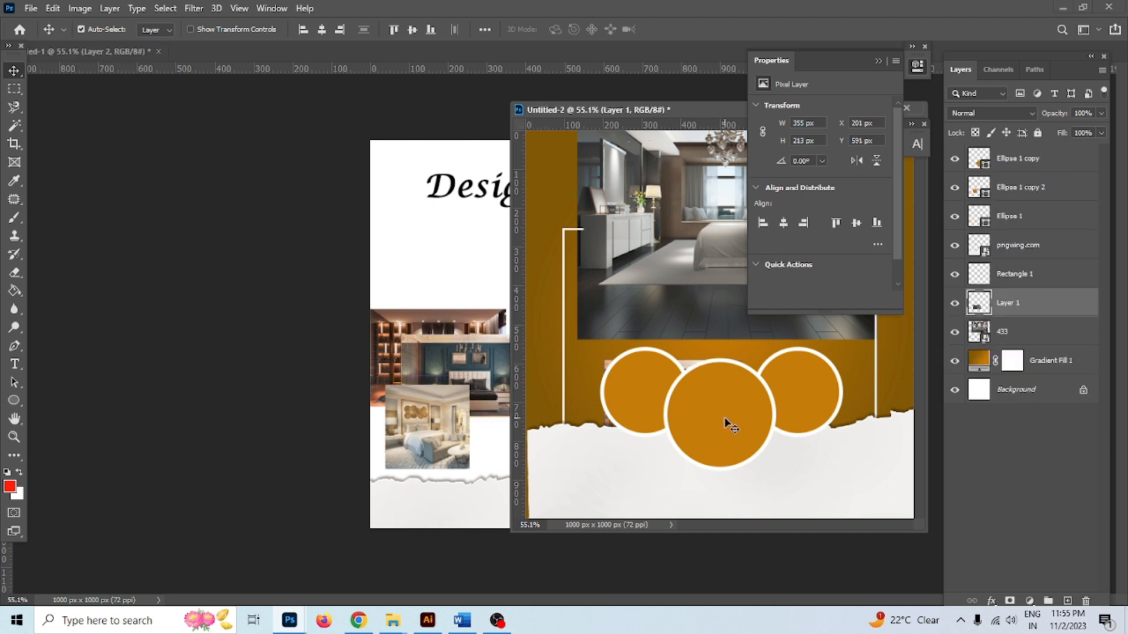
drag(1011, 306, 1008, 151)
drag(720, 398, 756, 457)
Clip the photo inside the middle circle and enlarge it to fill it
click(735, 391)
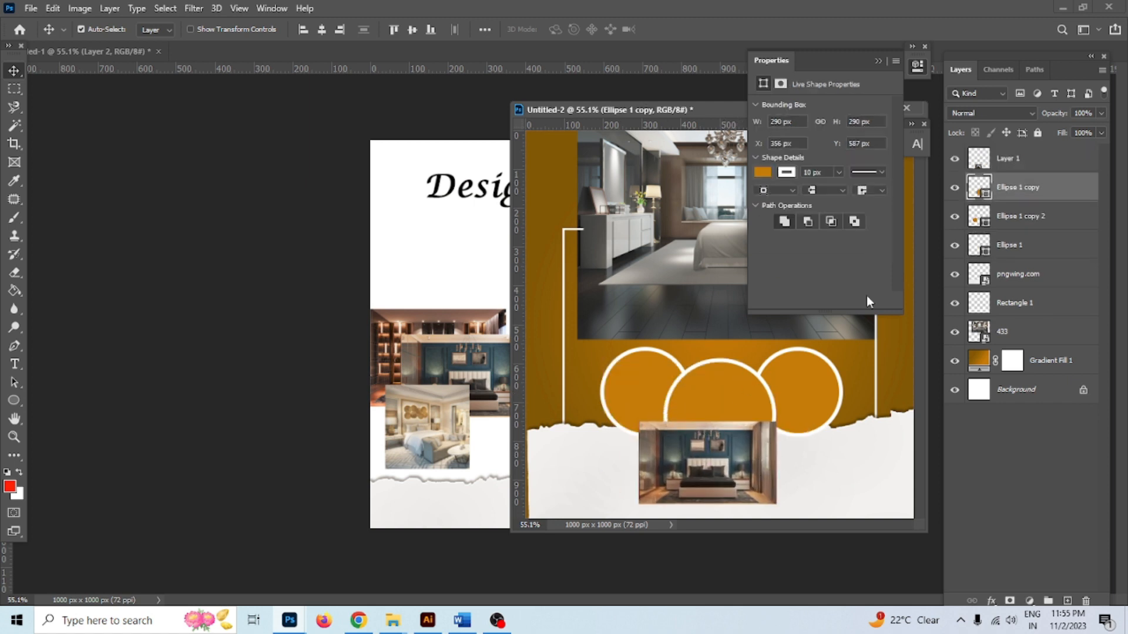
drag(1015, 176, 1018, 168)
alt+click(1017, 168)
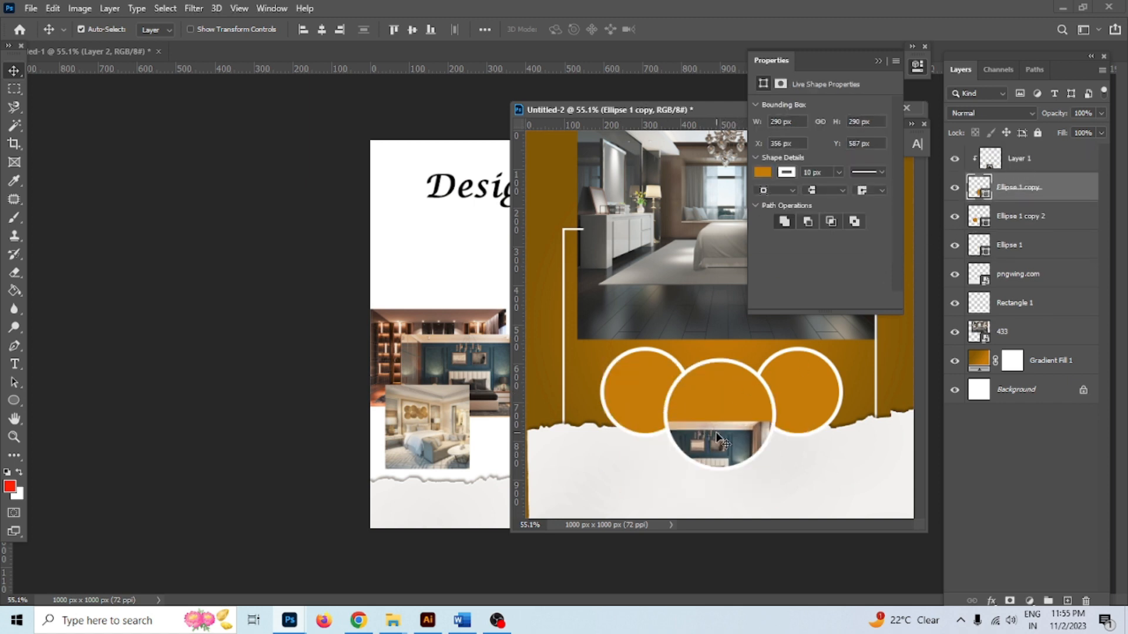
drag(713, 433, 721, 400)
key(ctrl+t)
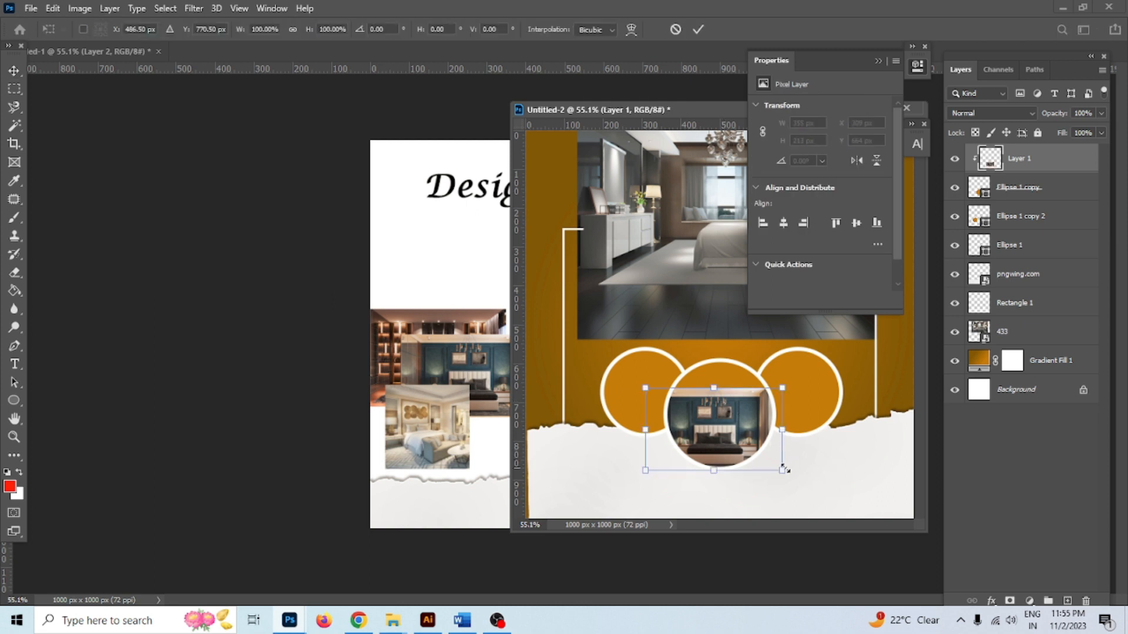
drag(787, 471, 784, 444)
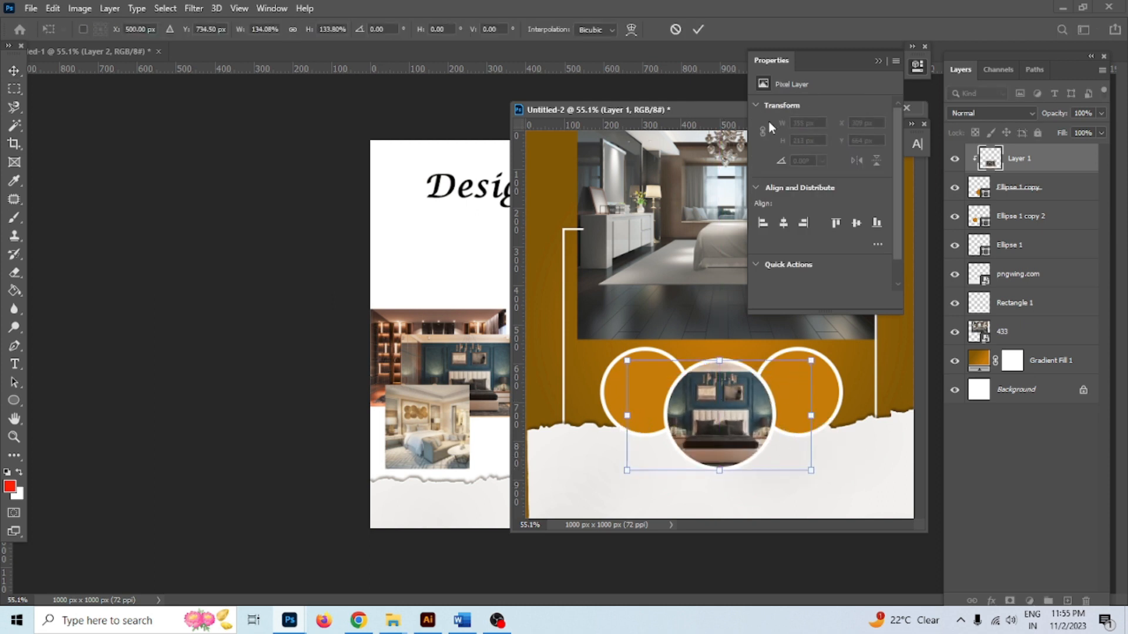
click(698, 30)
key(ctrl+t)
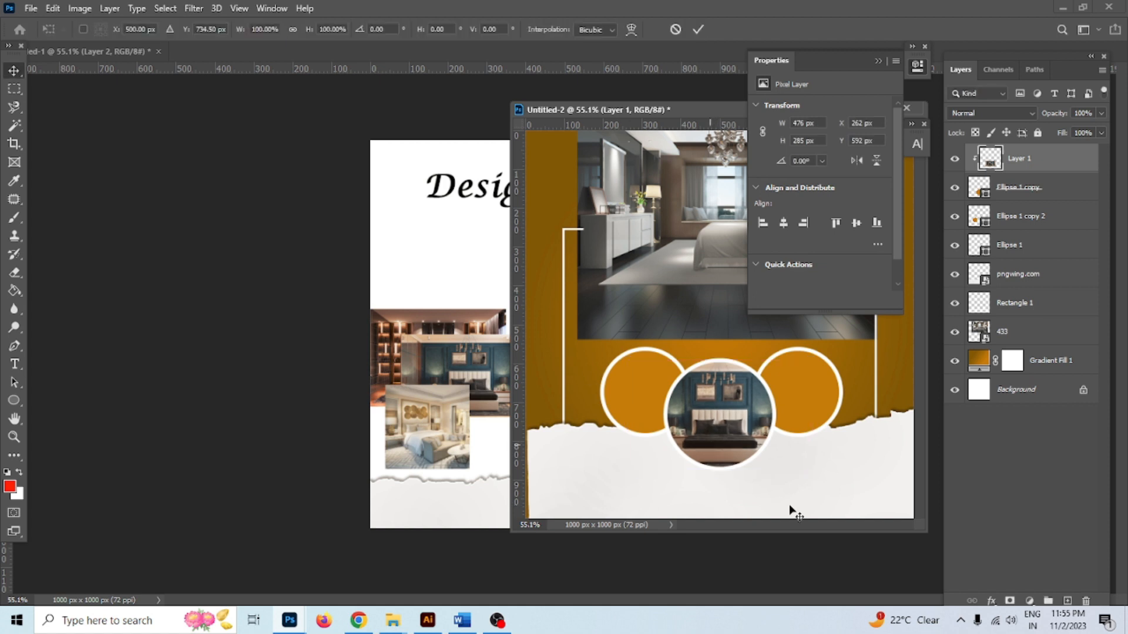
drag(811, 471, 819, 475)
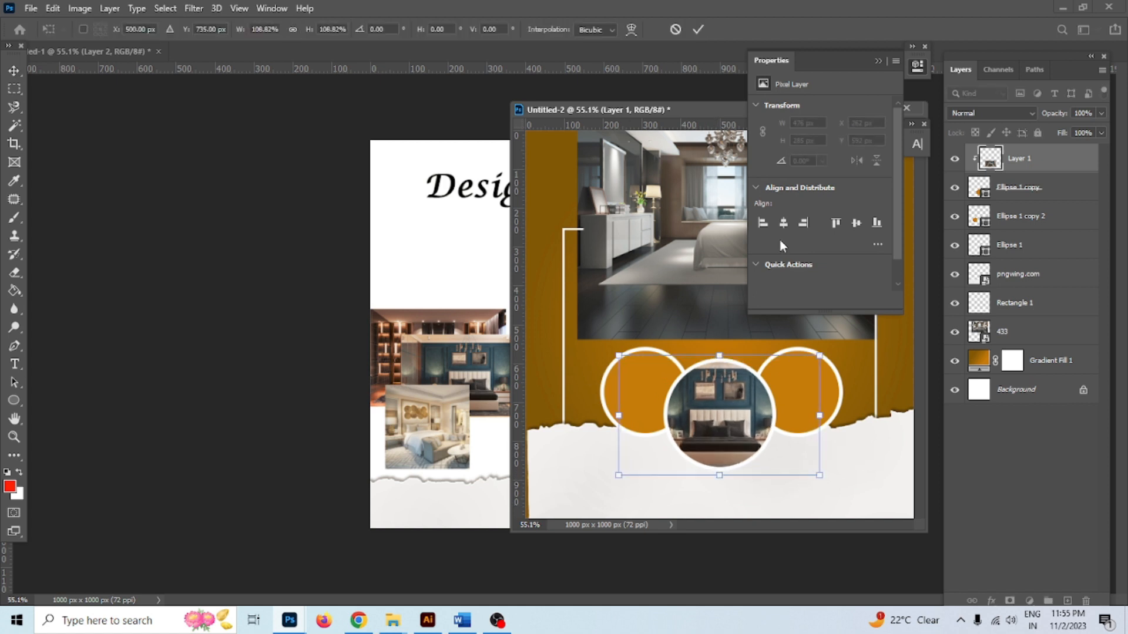
click(705, 30)
Copy a second bedroom photo in and clip it inside the left circle
click(637, 381)
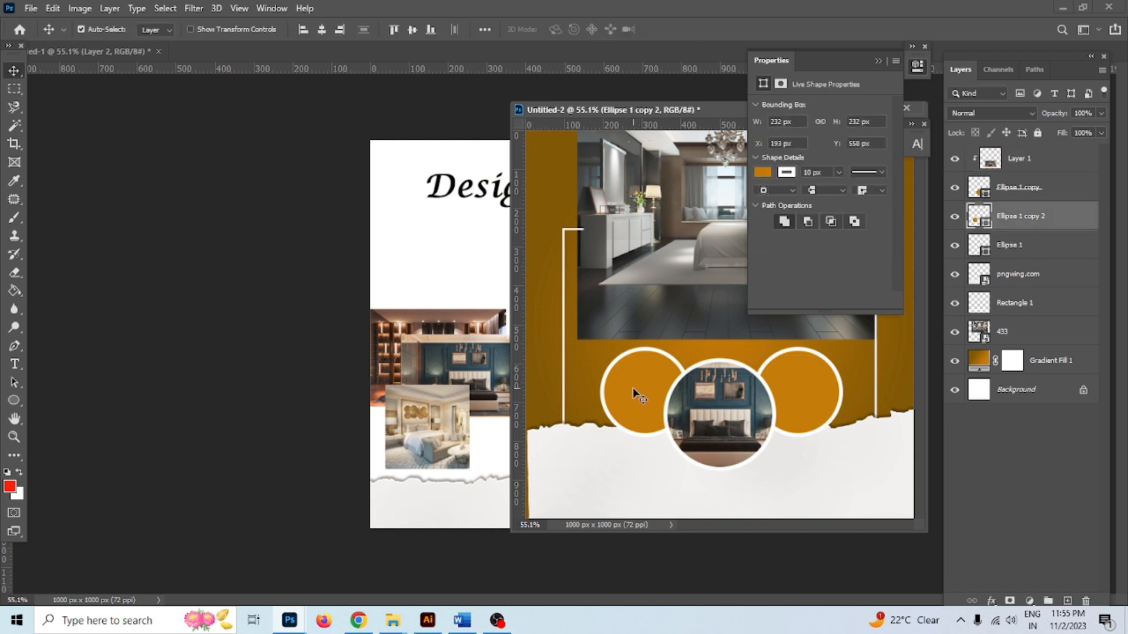
drag(429, 438, 645, 417)
alt+click(1010, 232)
click(611, 483)
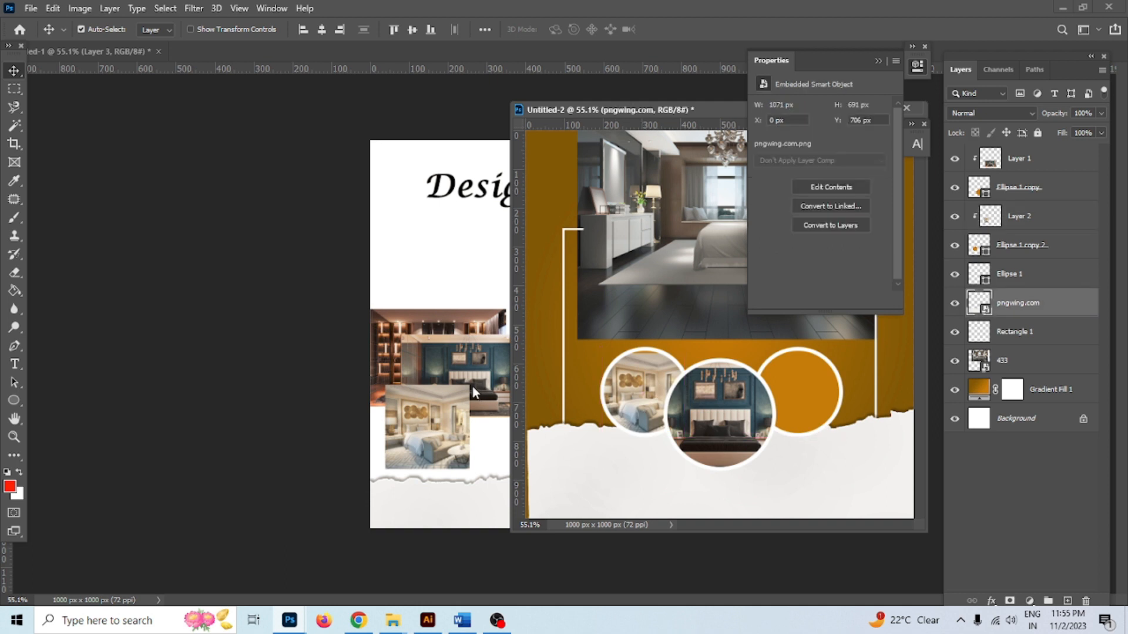
drag(476, 371, 447, 422)
Copy the remaining bedroom photo in and clip it as Layer 3 inside the right circle
click(491, 365)
drag(458, 353, 810, 403)
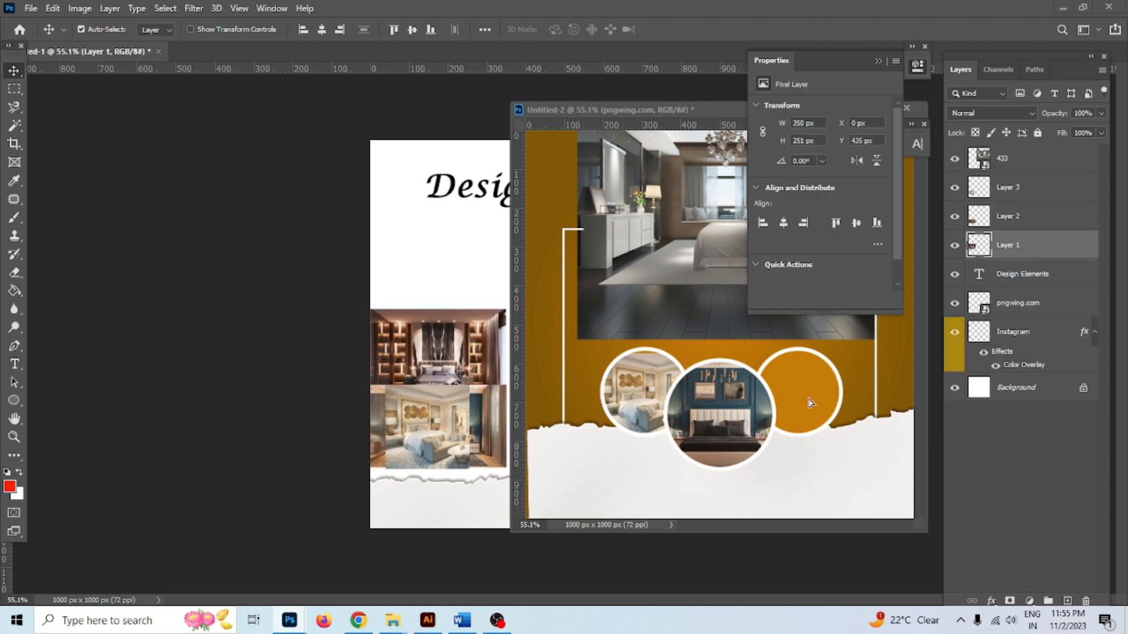
click(802, 397)
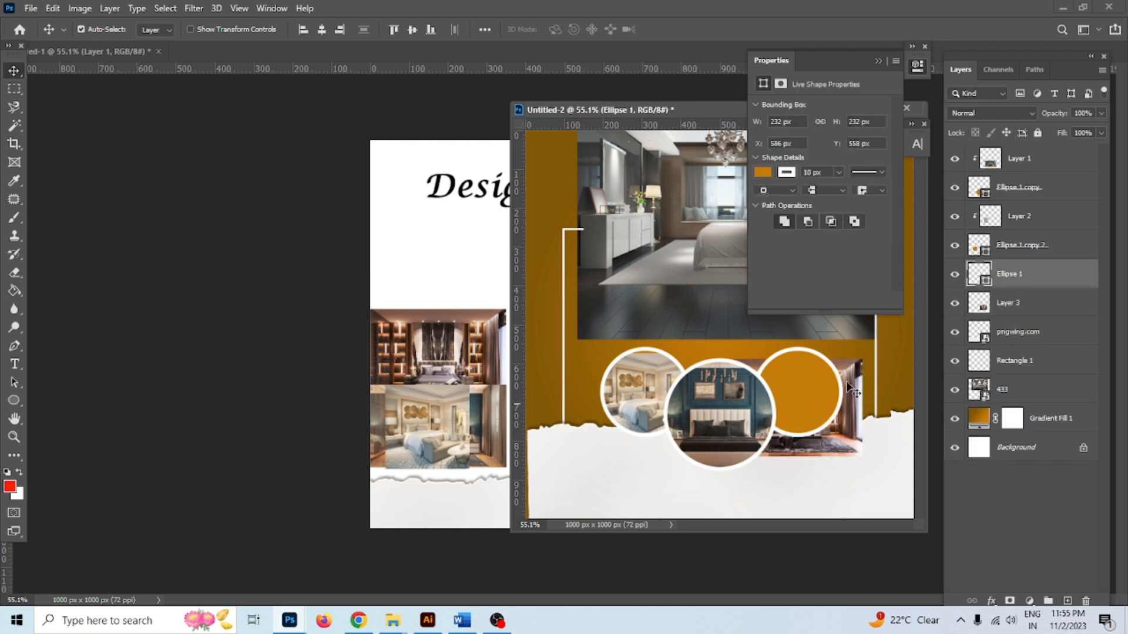
drag(1003, 305, 1015, 262)
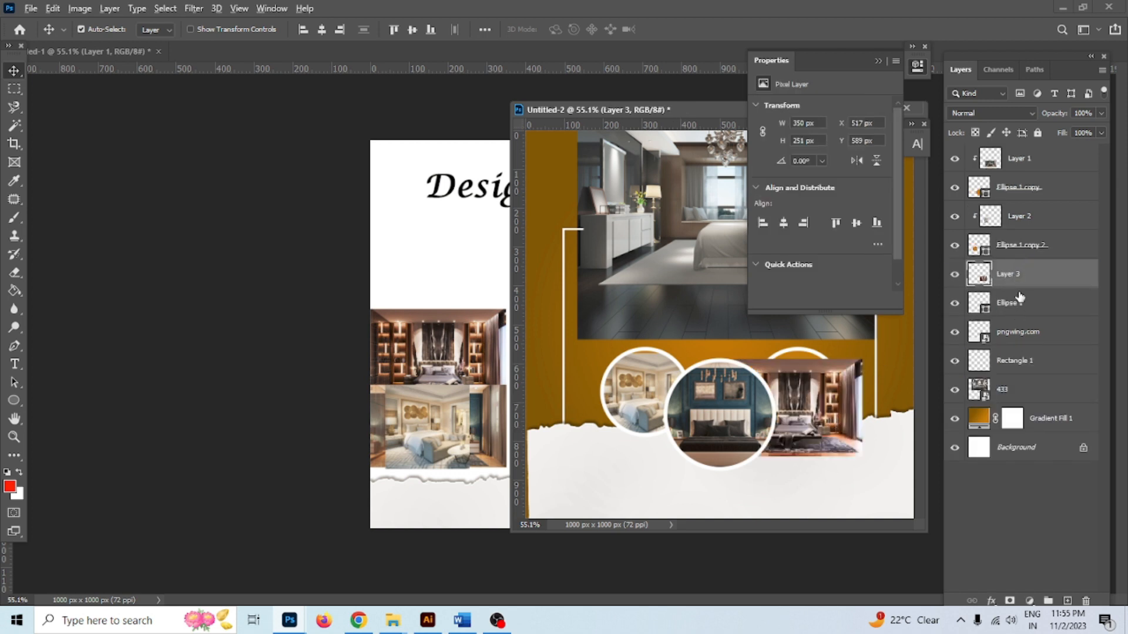
alt+click(1022, 288)
drag(806, 382, 804, 373)
click(648, 400)
scroll(657, 334, down, 2)
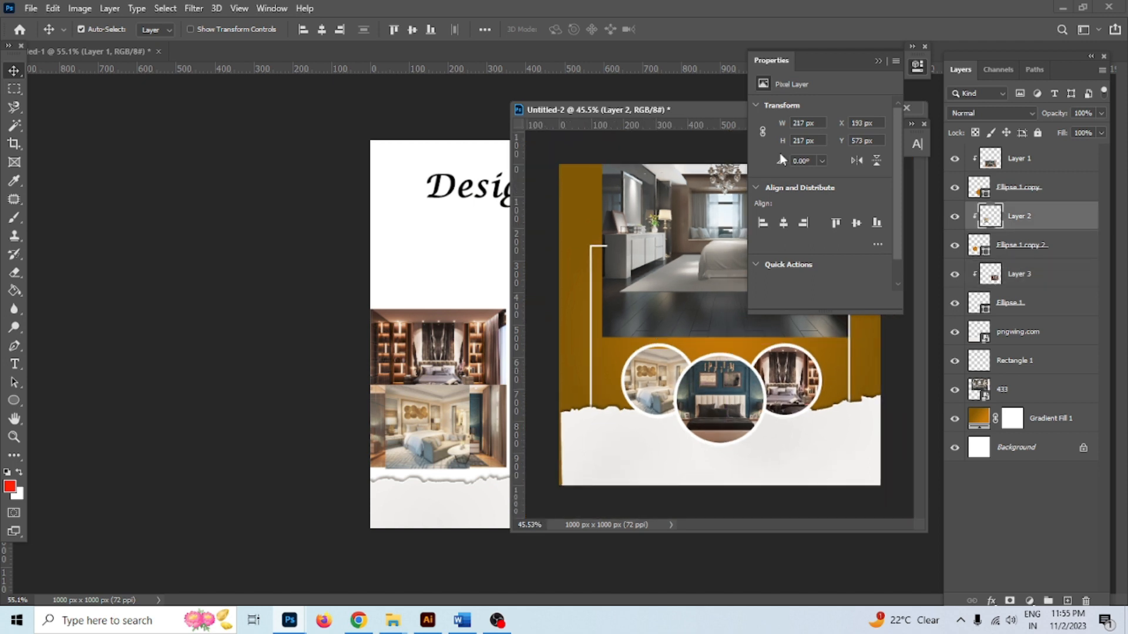
Collapse the layer properties and move the post's window aside to reveal the other draft
click(878, 61)
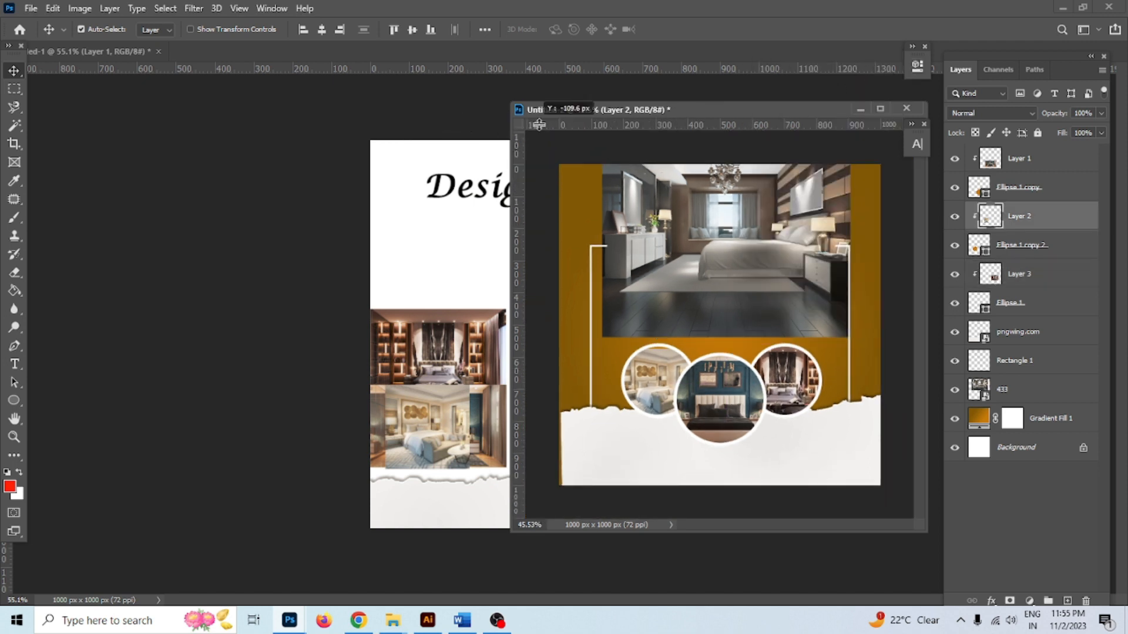
drag(656, 114, 337, 135)
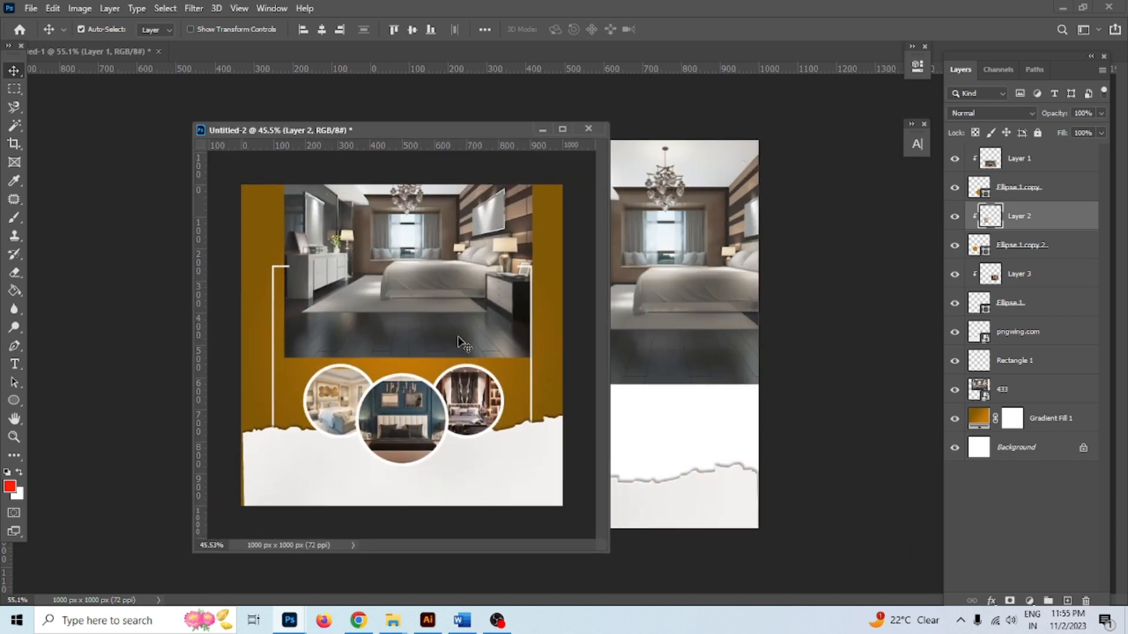
click(650, 462)
drag(494, 134, 238, 165)
In the other draft, shift the big bedroom photo, torn-paper strip, three small photos and social icons row
click(642, 308)
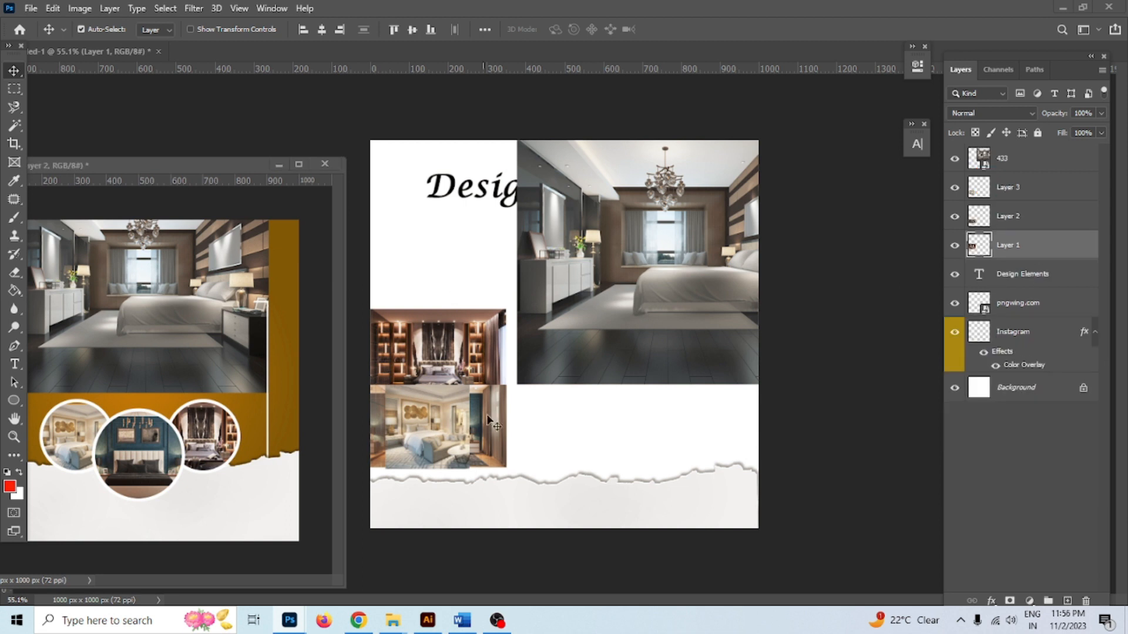
drag(710, 297, 610, 367)
drag(593, 484, 682, 435)
click(498, 375)
drag(498, 376, 690, 452)
drag(382, 416, 566, 392)
drag(464, 409, 587, 390)
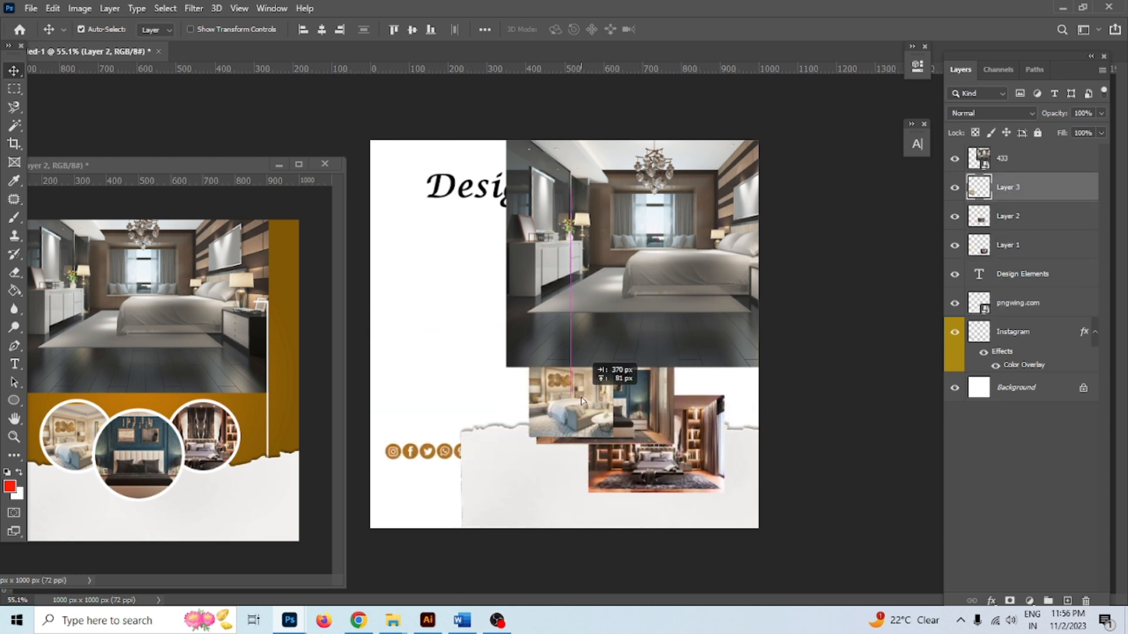
drag(391, 454, 252, 516)
Copy the Design Elements title into the orange post, move the big bedroom photo down and hide it
drag(270, 171, 555, 268)
click(481, 190)
drag(482, 191, 411, 352)
drag(481, 263, 495, 53)
drag(572, 250, 451, 237)
click(955, 473)
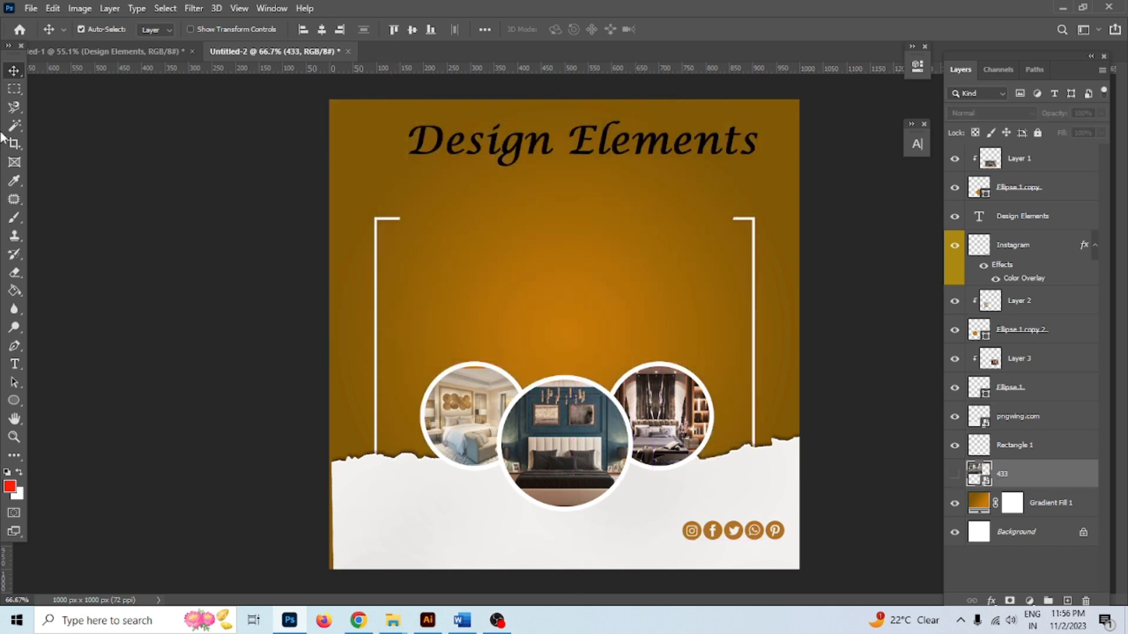
Set up the Rounded Rectangle tool with a red fill and a 5 px outline
right_click(14, 399)
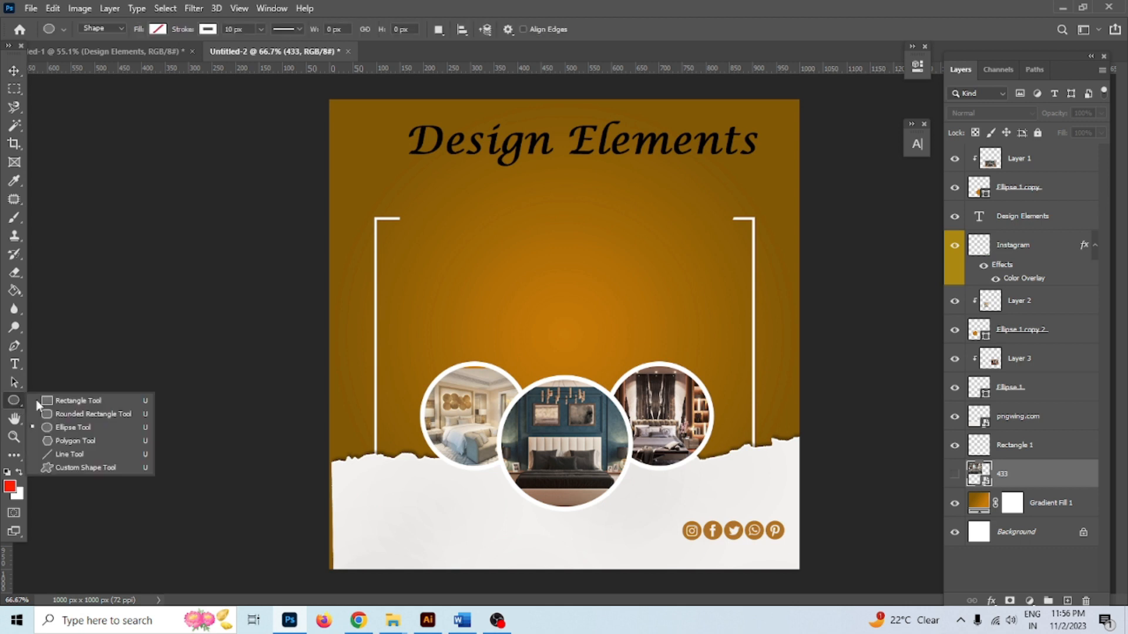
click(85, 414)
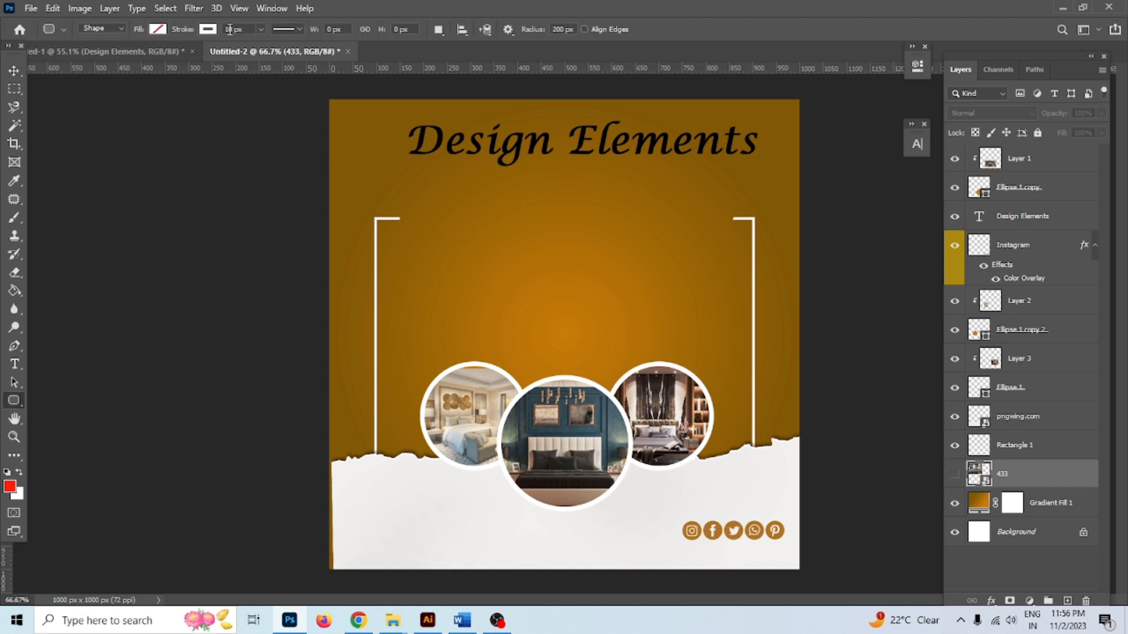
click(157, 29)
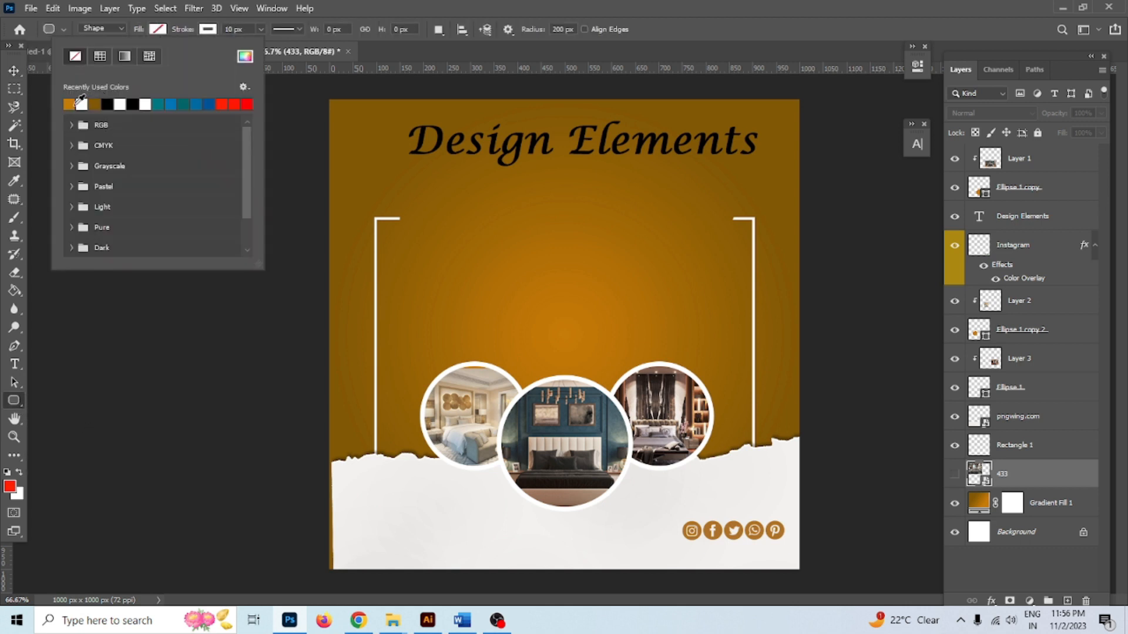
click(223, 102)
click(207, 30)
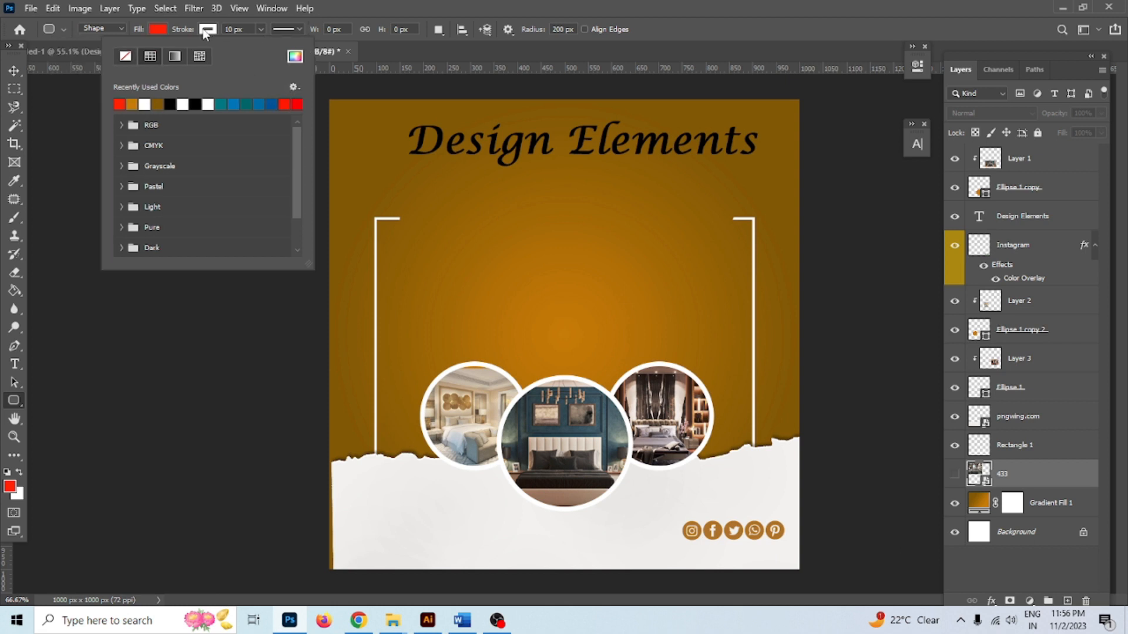
click(235, 30)
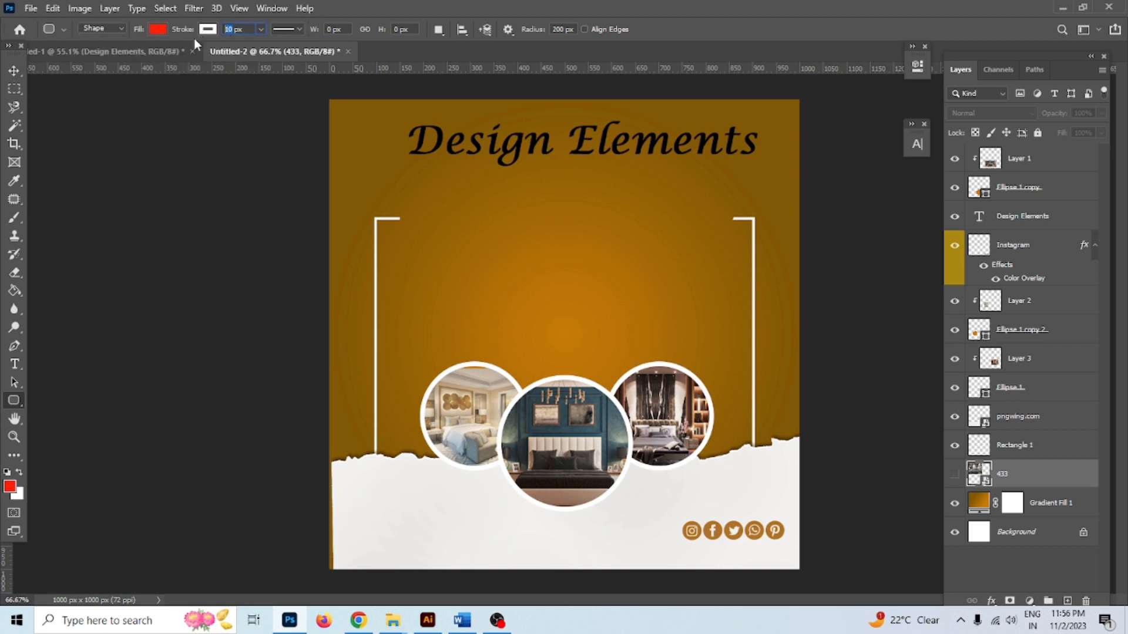
text(5)
Set the corner radius to 20 px and draw the red rounded rectangle inside the brackets
drag(386, 230, 734, 441)
key(ctrl+z)
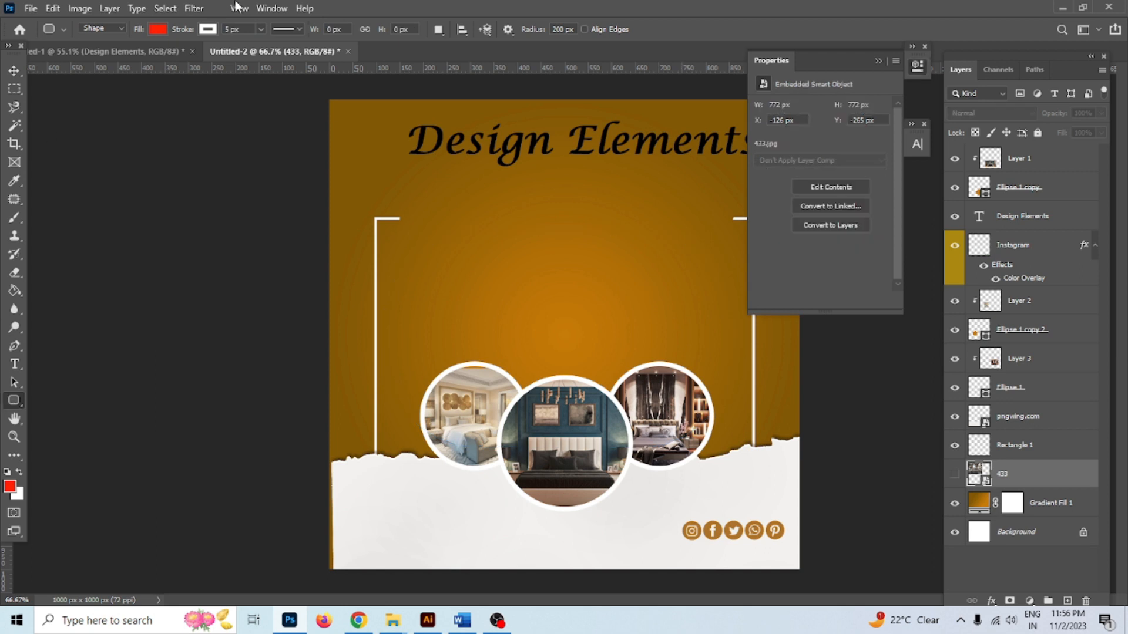
double_click(563, 31)
text(2)
drag(388, 234, 743, 496)
Stack bedroom photo 433 above the rectangle, show it, clip it inside and reposition it
key(v)
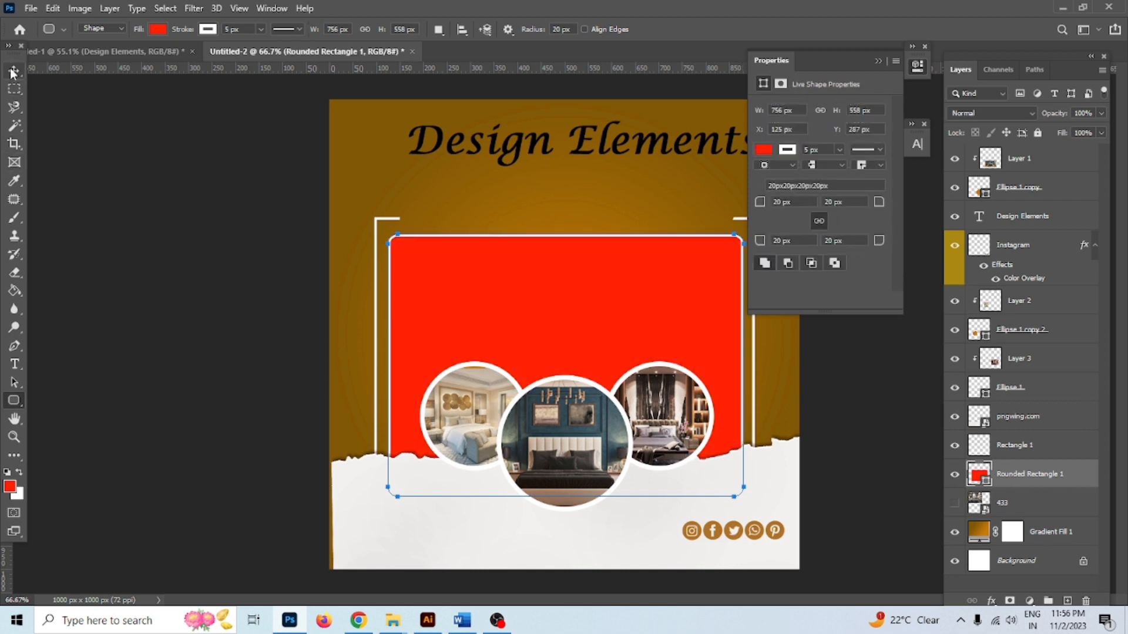
drag(1026, 504, 987, 468)
click(954, 474)
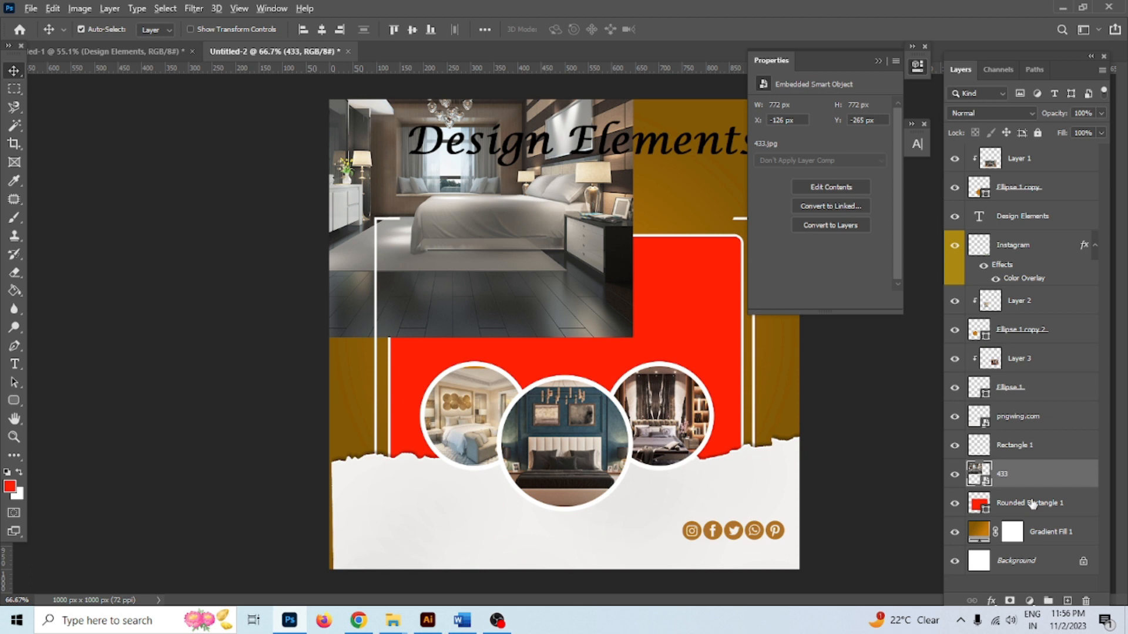
alt+click(1031, 487)
drag(582, 300, 661, 394)
drag(618, 348, 569, 321)
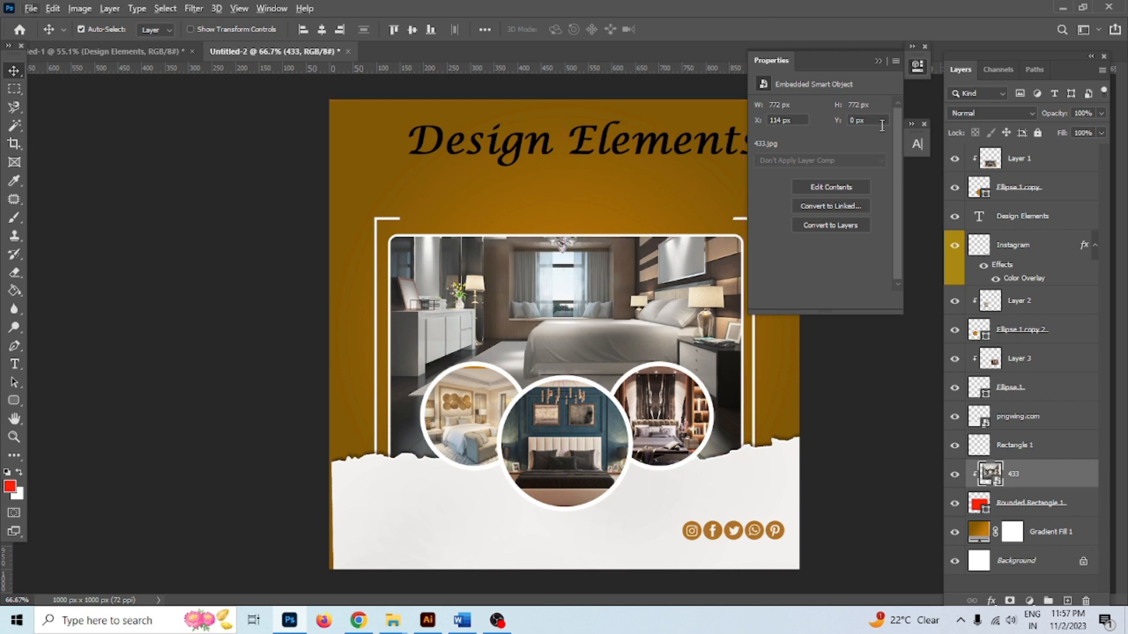
click(878, 61)
Move the Design Elements title down, set it to 36 pt and retype it as 'Create a Haven of Comfort and Style'
scroll(614, 141, up, 2)
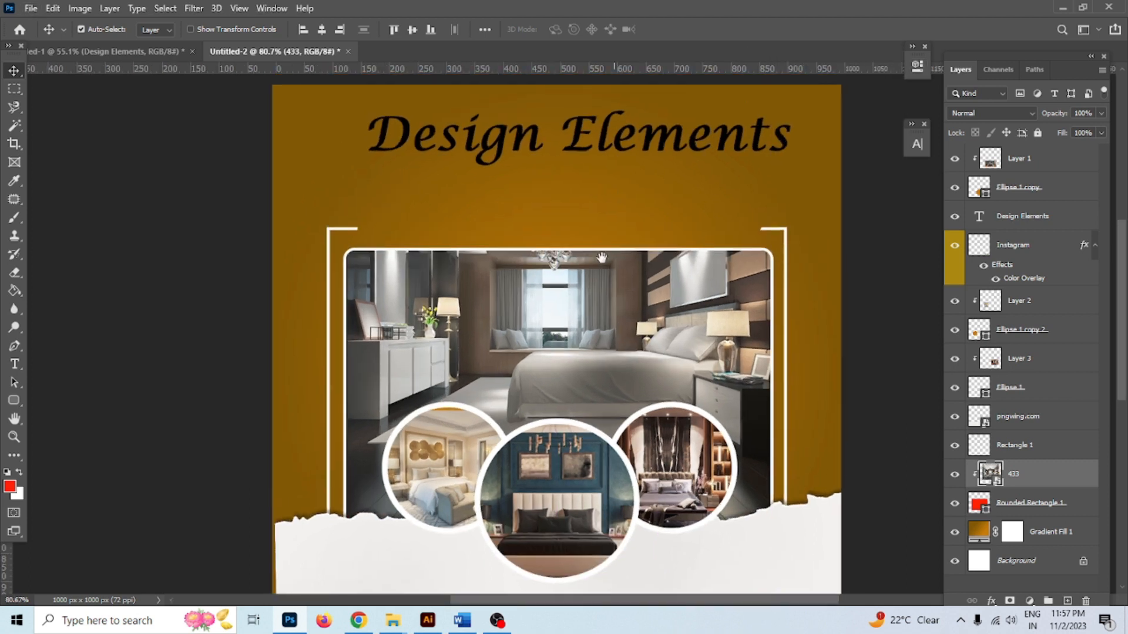
scroll(602, 217, up, 1)
drag(582, 212, 585, 258)
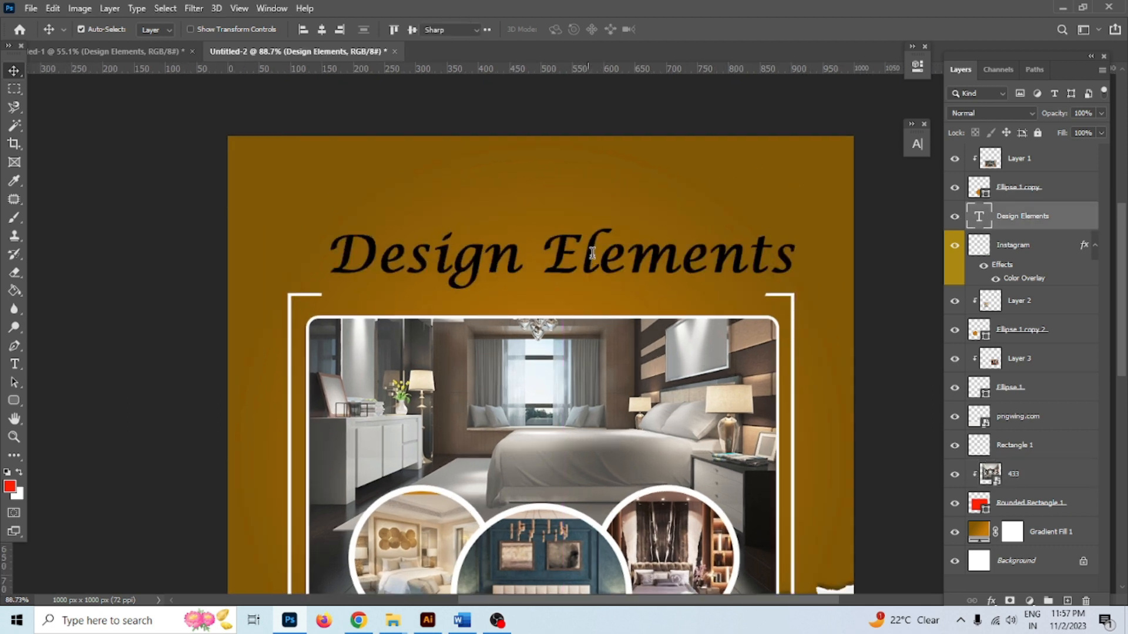
double_click(586, 259)
click(387, 30)
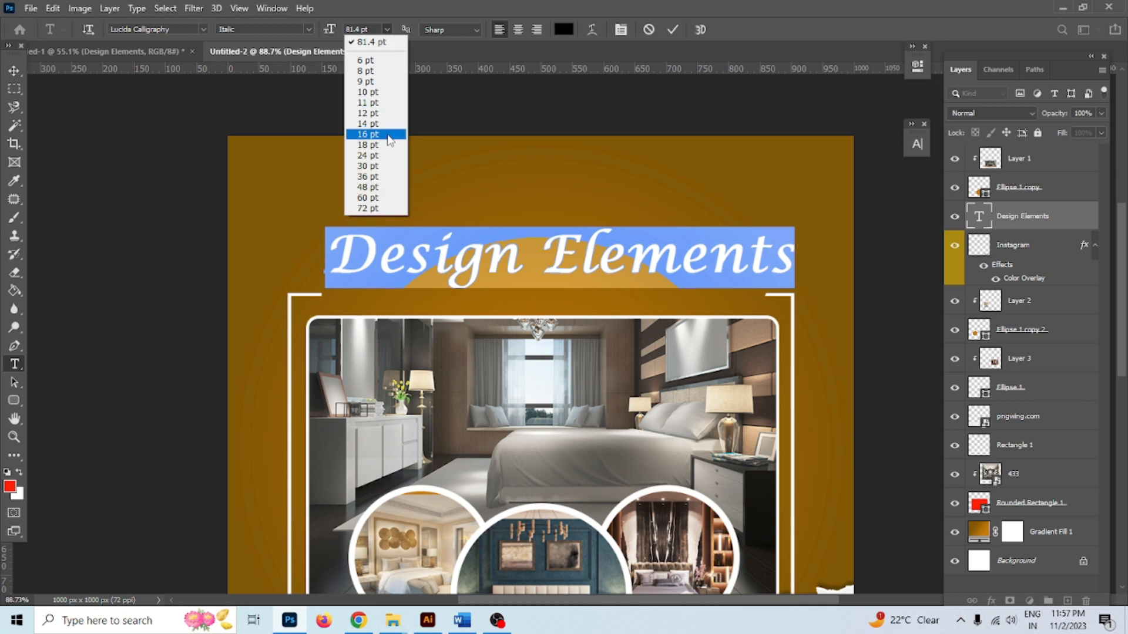
click(387, 132)
click(386, 29)
click(383, 155)
click(388, 29)
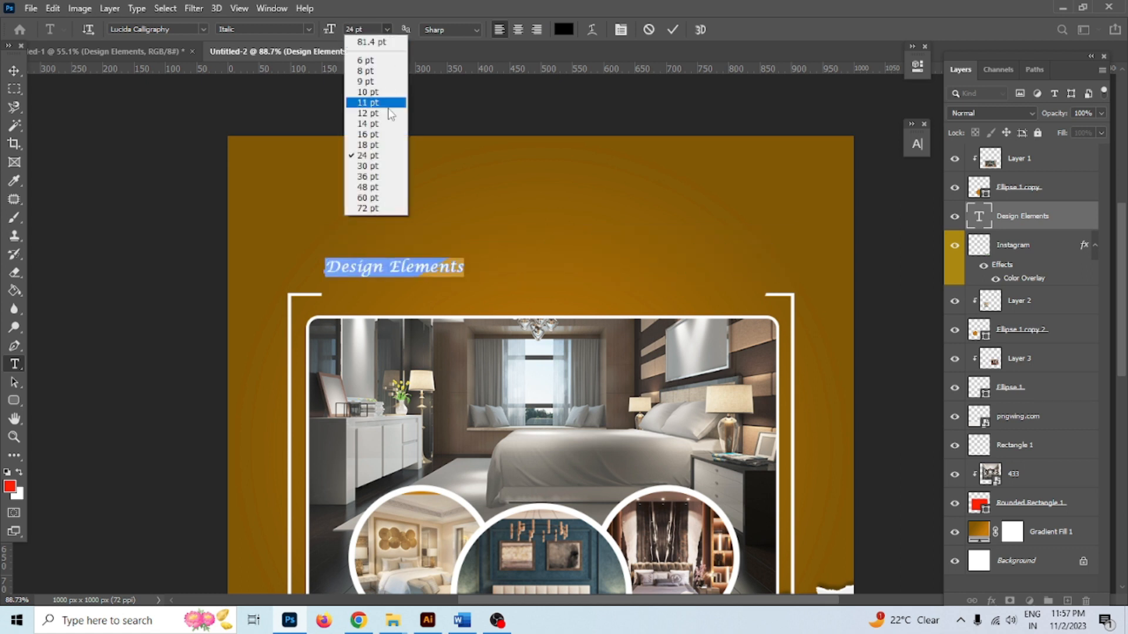
click(385, 172)
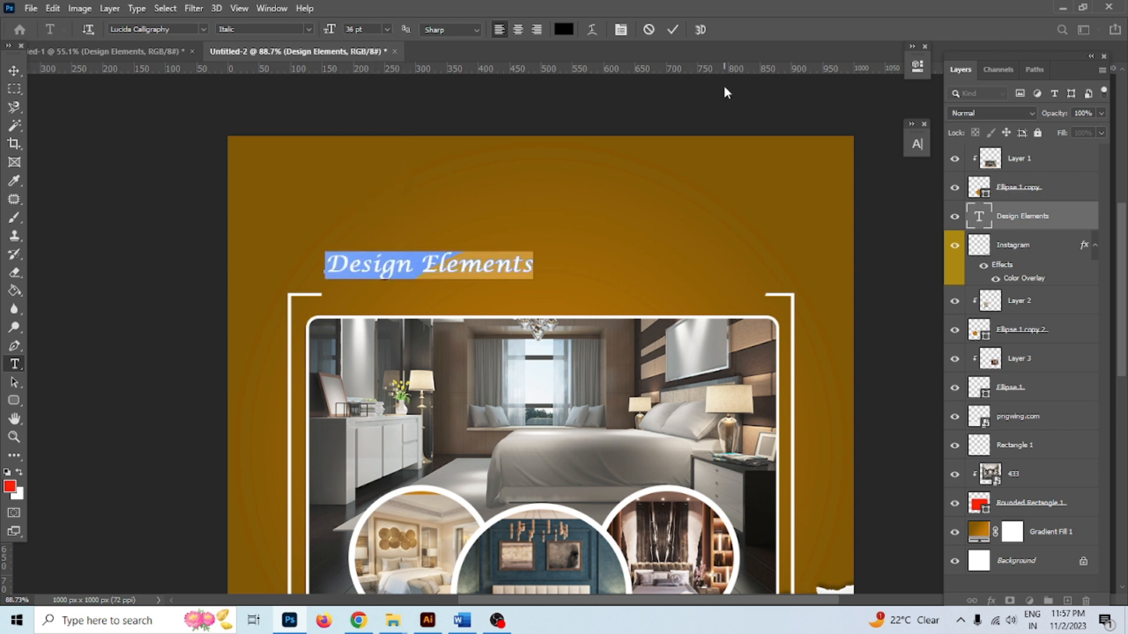
key(BackSpace)
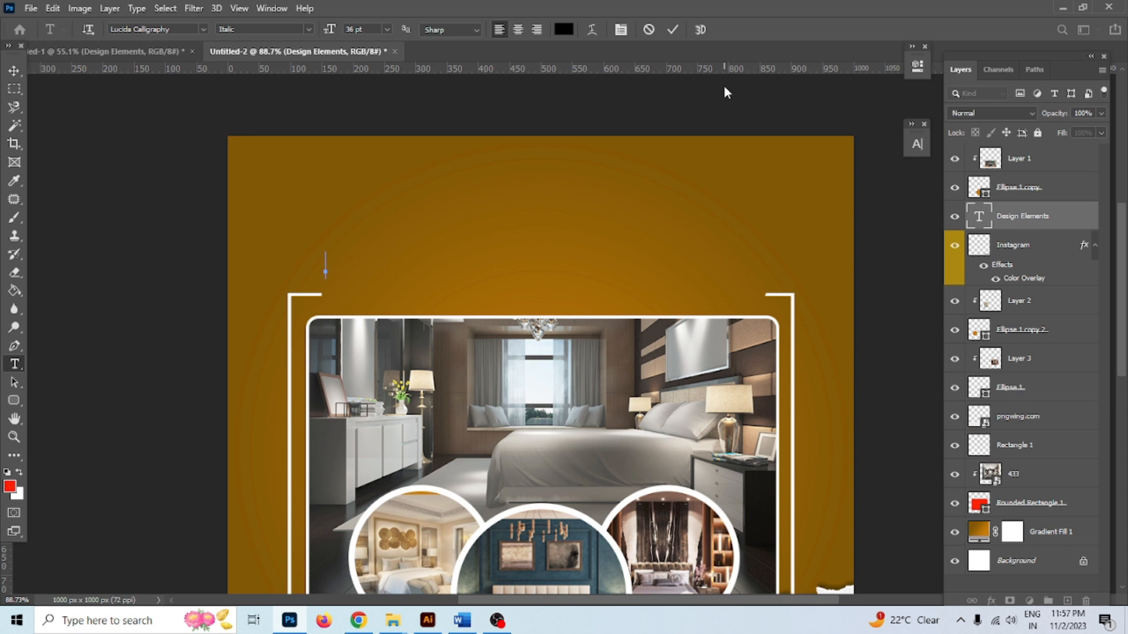
text(Create a)
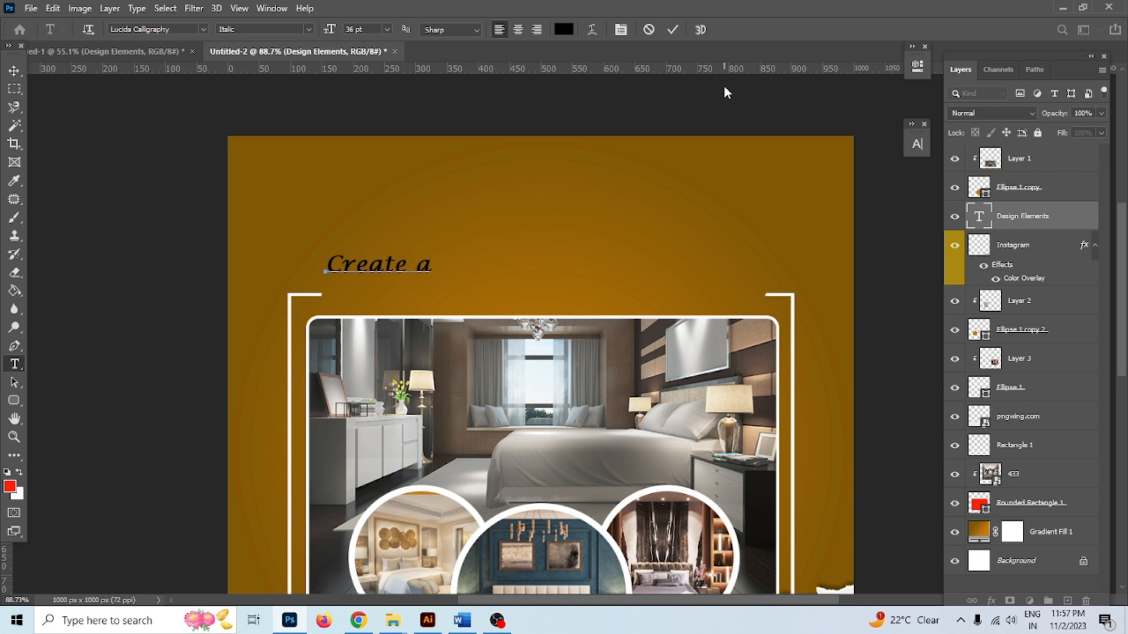
text( Have)
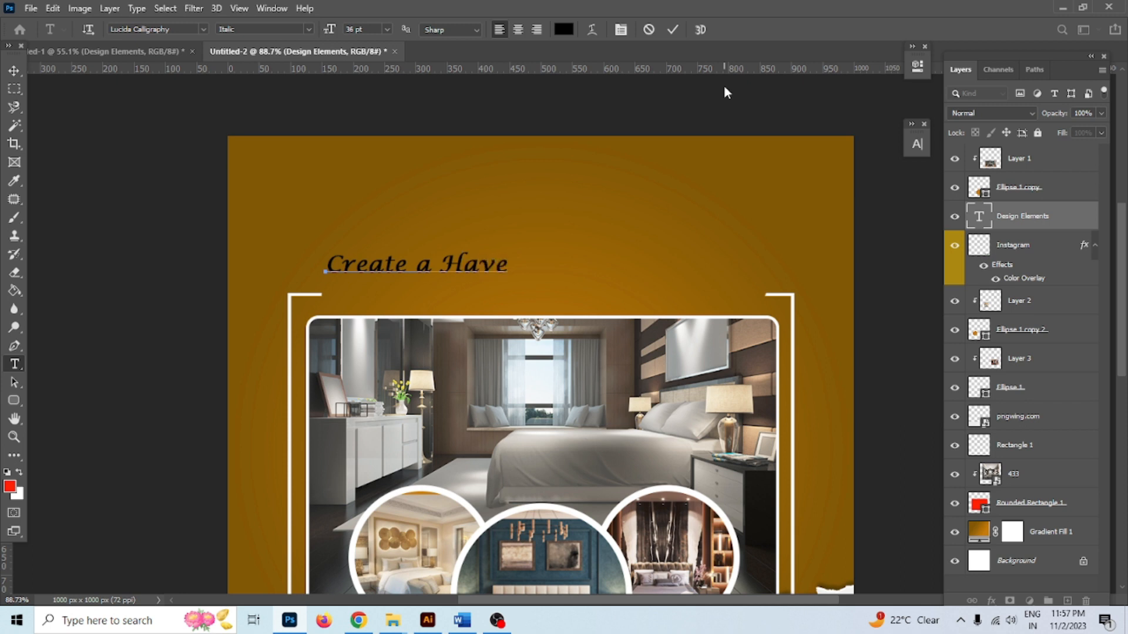
text(n of Comfort)
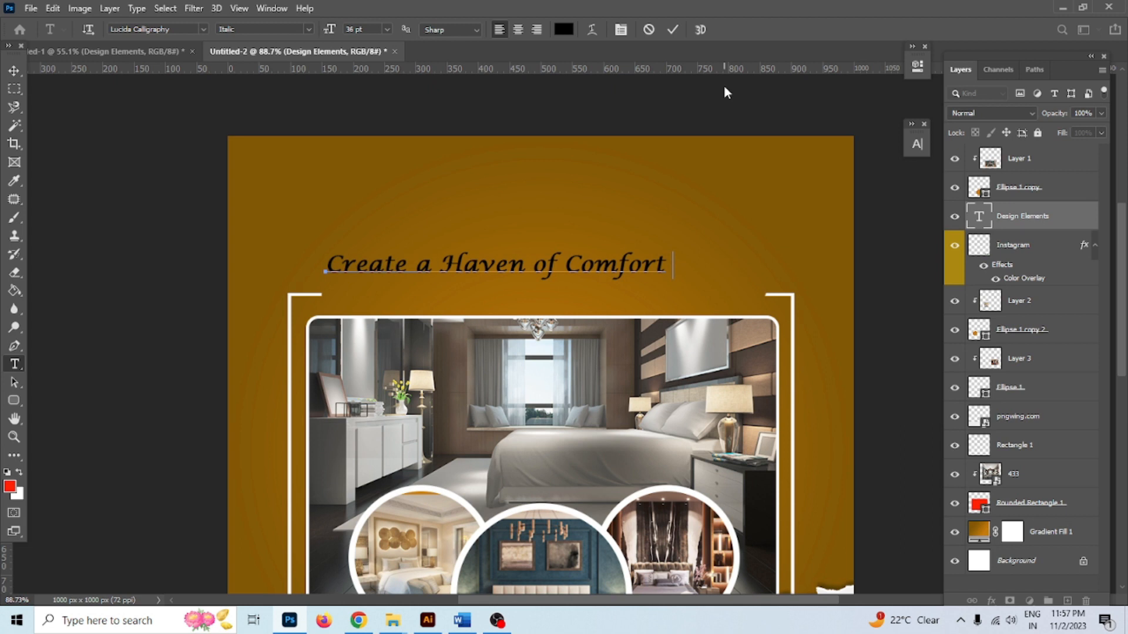
text( and Style)
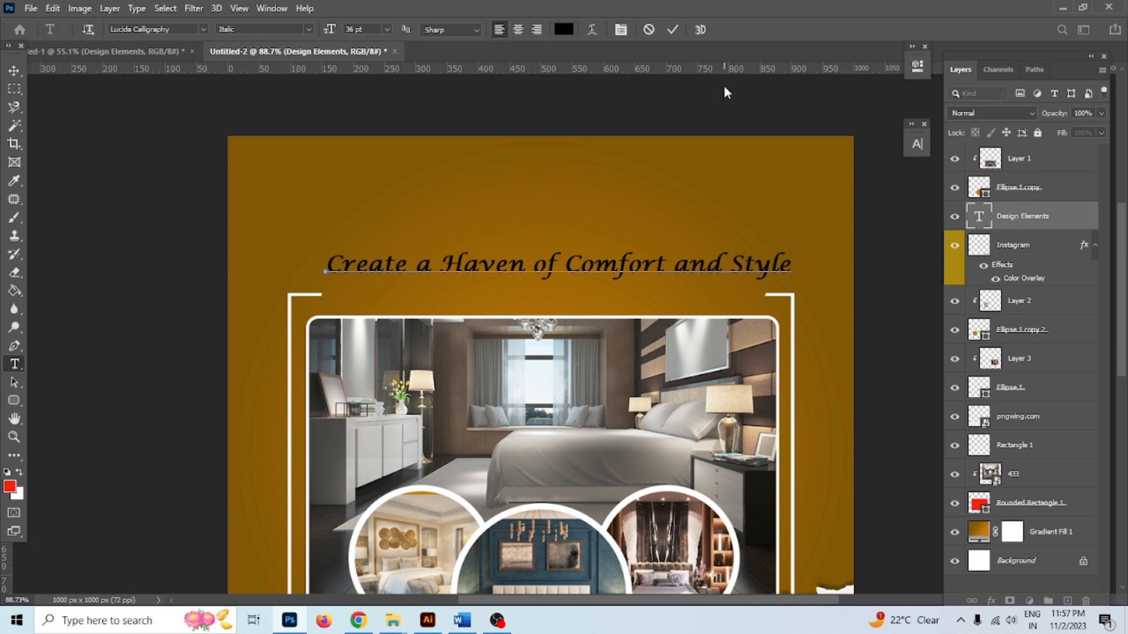
Commit the new heading and nudge it slightly left and down
click(673, 29)
key(v)
drag(465, 271, 454, 286)
Add a 'Bed Renovation Service' text line above the heading
click(15, 364)
click(492, 212)
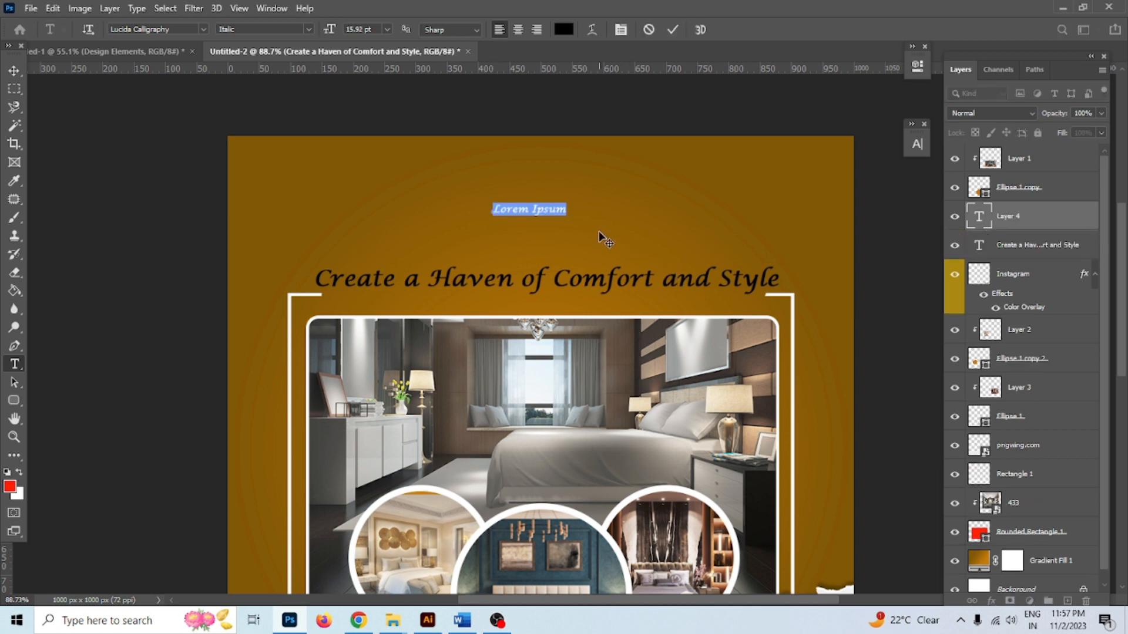
text(B)
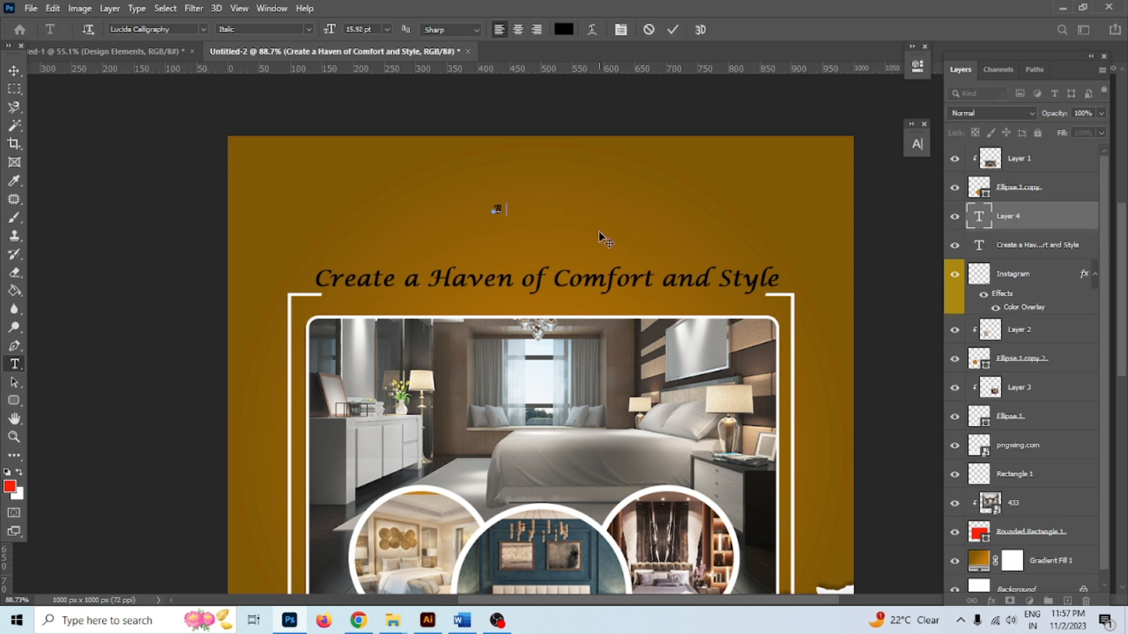
text(ed Ro)
text(novation Service)
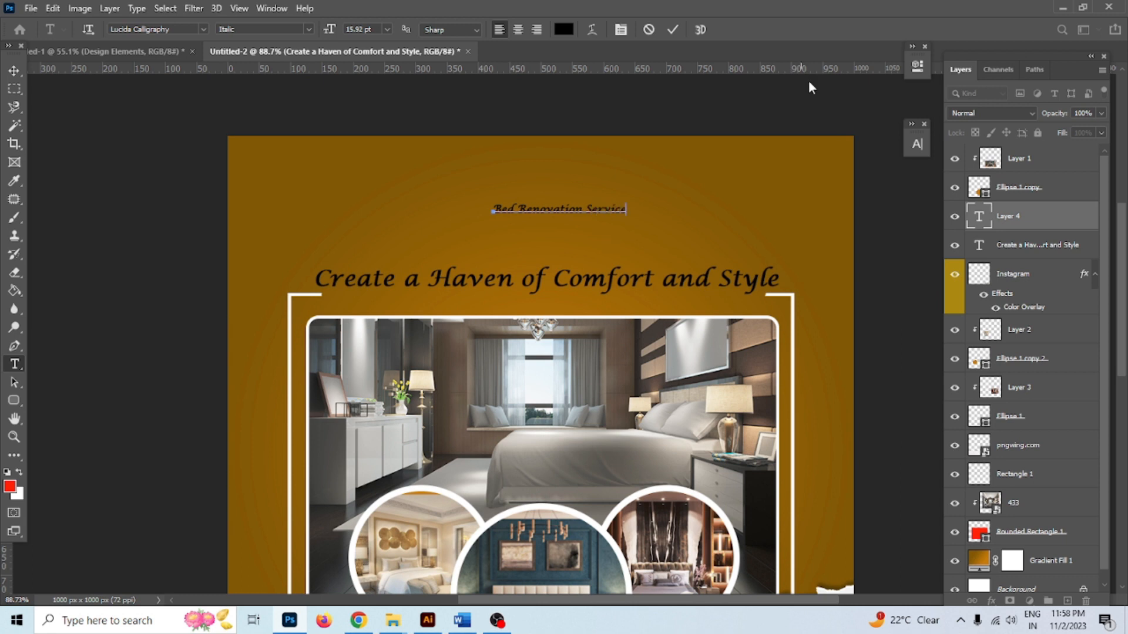
Restyle the Bed Renovation Service text in Poppins Bold with white colour ffffff
click(673, 29)
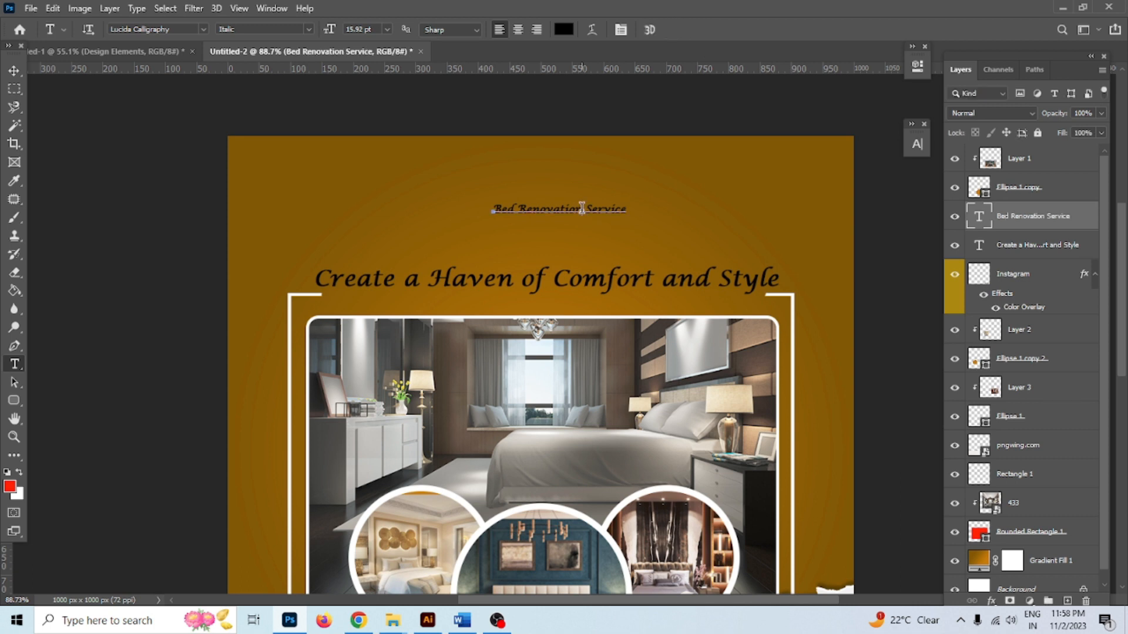
drag(627, 209, 433, 211)
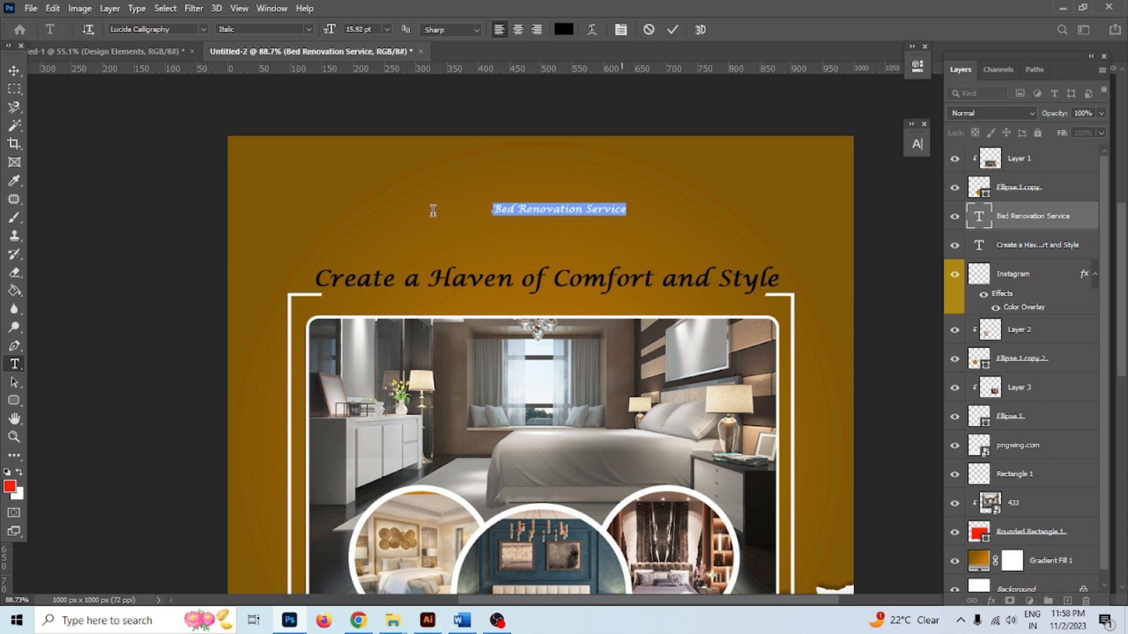
click(180, 30)
text(pop)
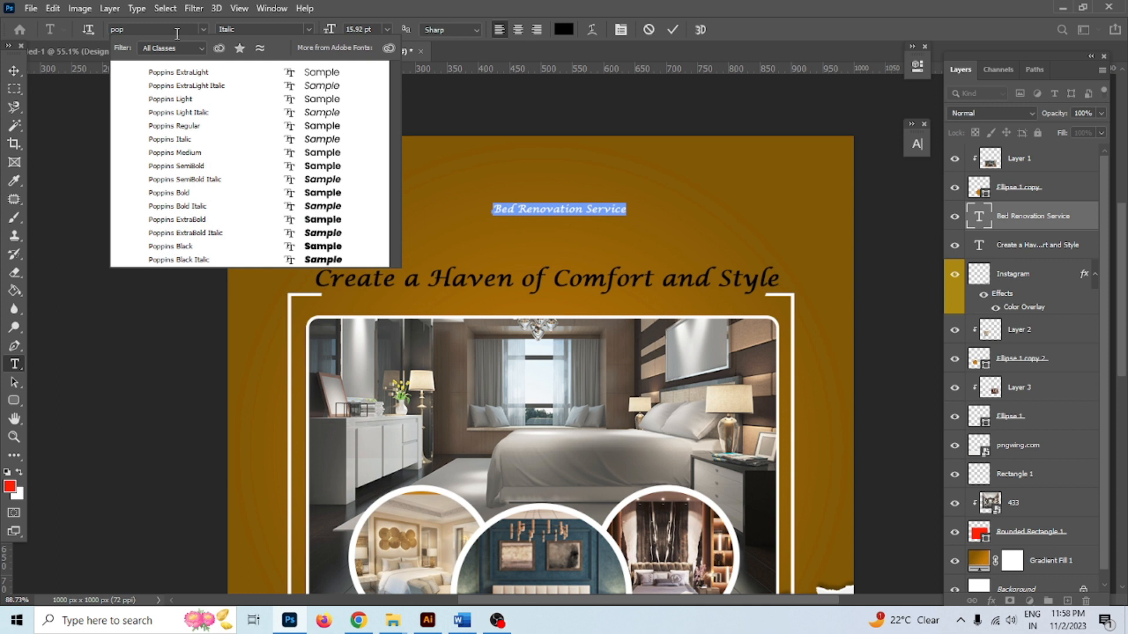
click(176, 193)
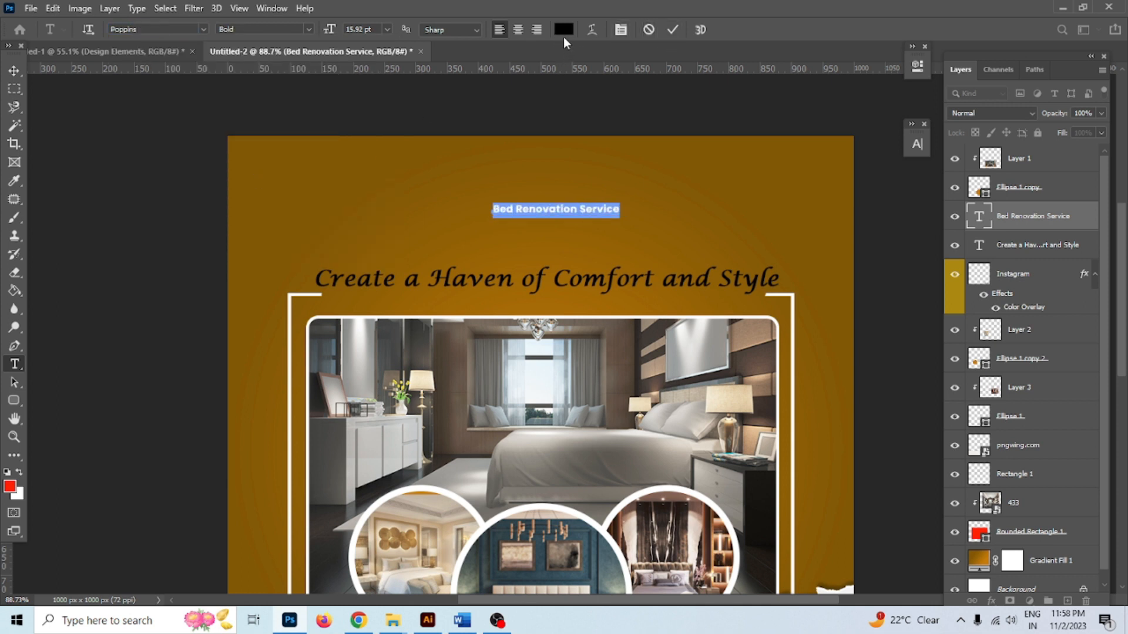
text(ffffff)
click(381, 273)
click(672, 29)
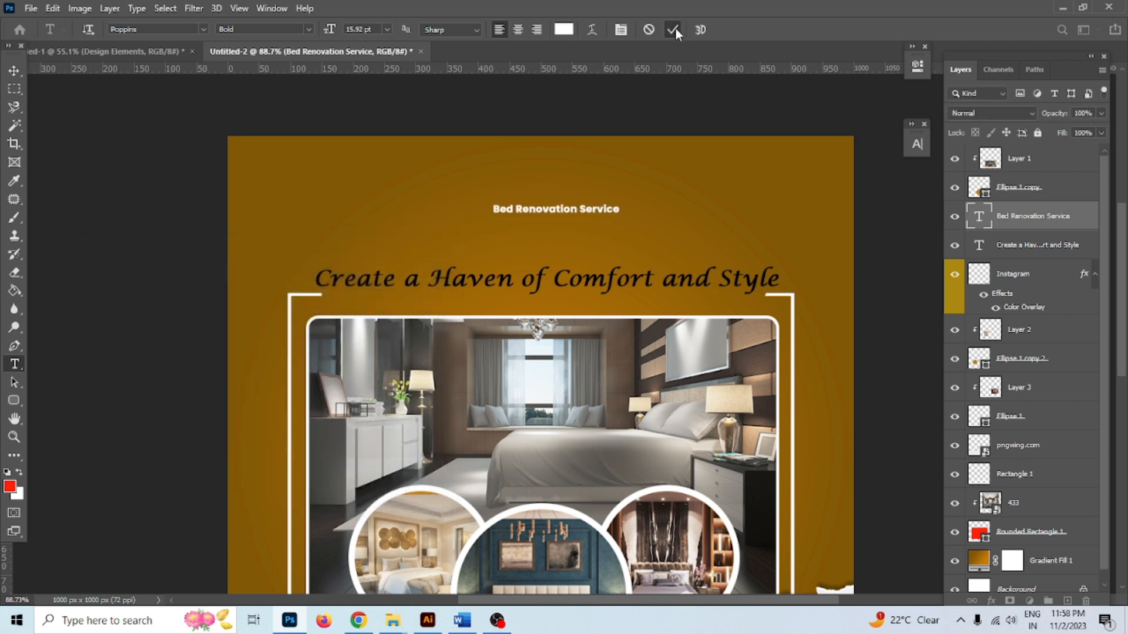
Scale the heading up to about 298% and move it down just above the tagline
click(13, 72)
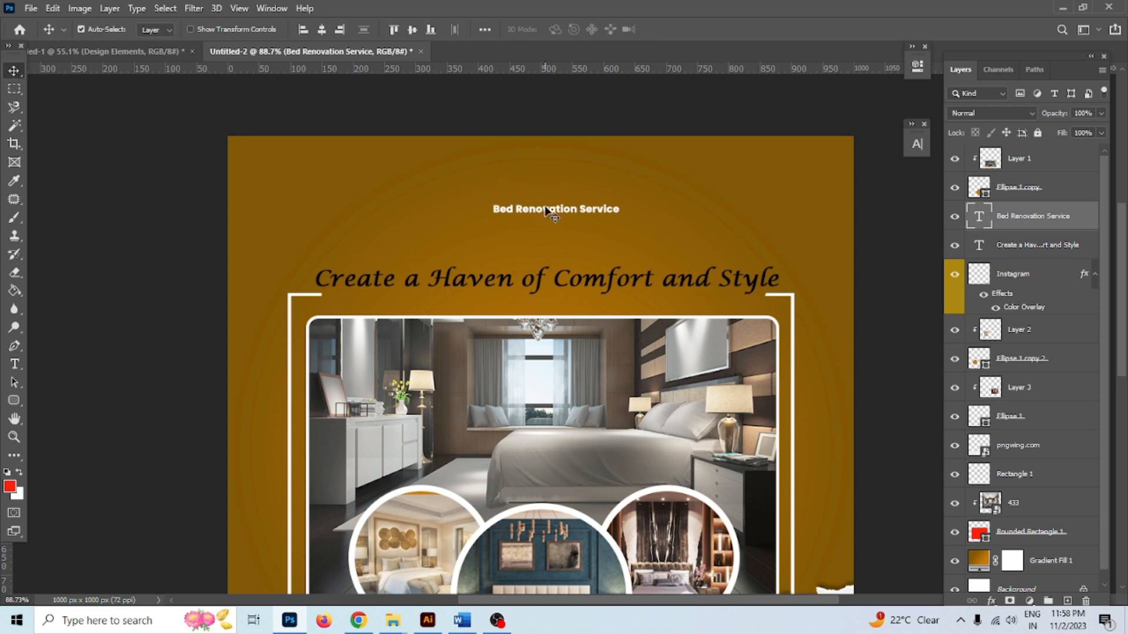
key(ctrl+t)
drag(620, 221, 711, 277)
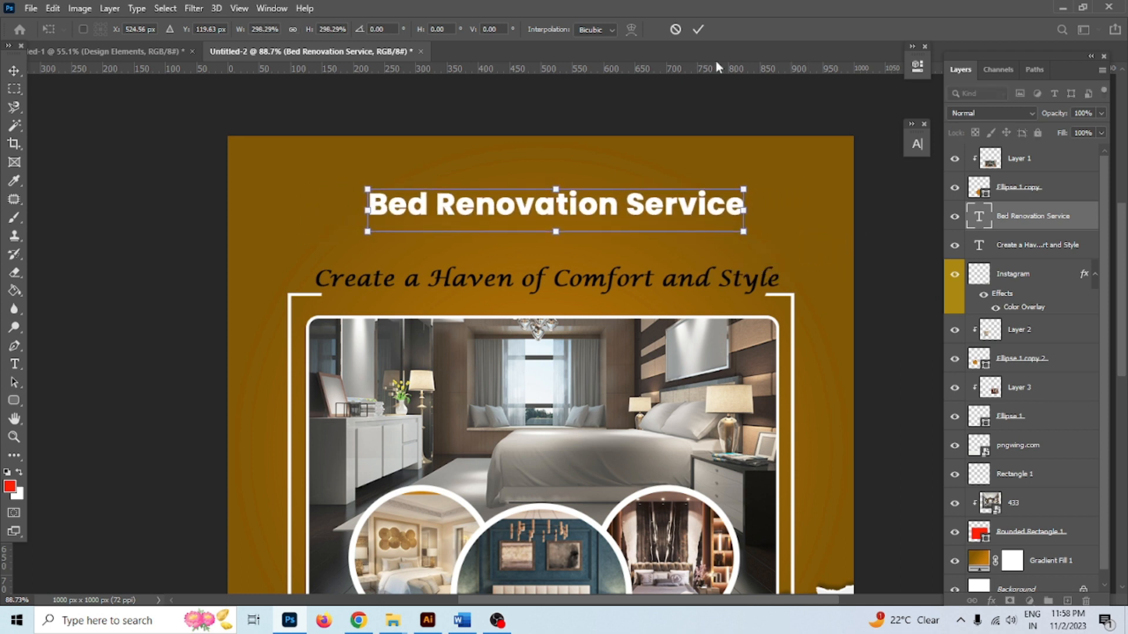
click(699, 29)
drag(634, 217, 621, 245)
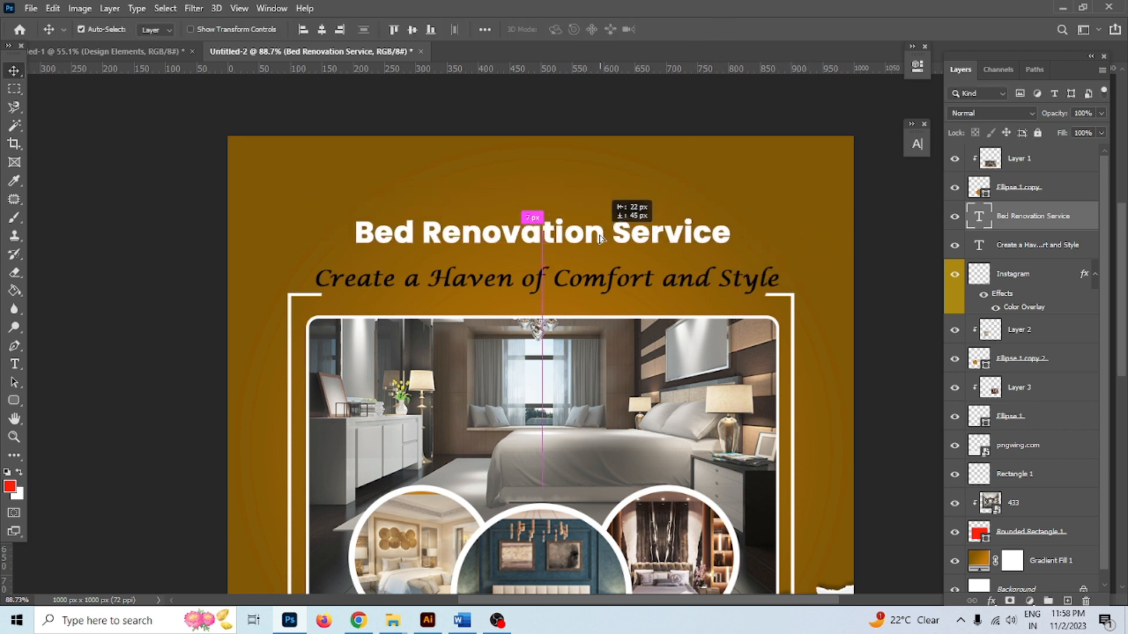
click(591, 285)
double_click(590, 285)
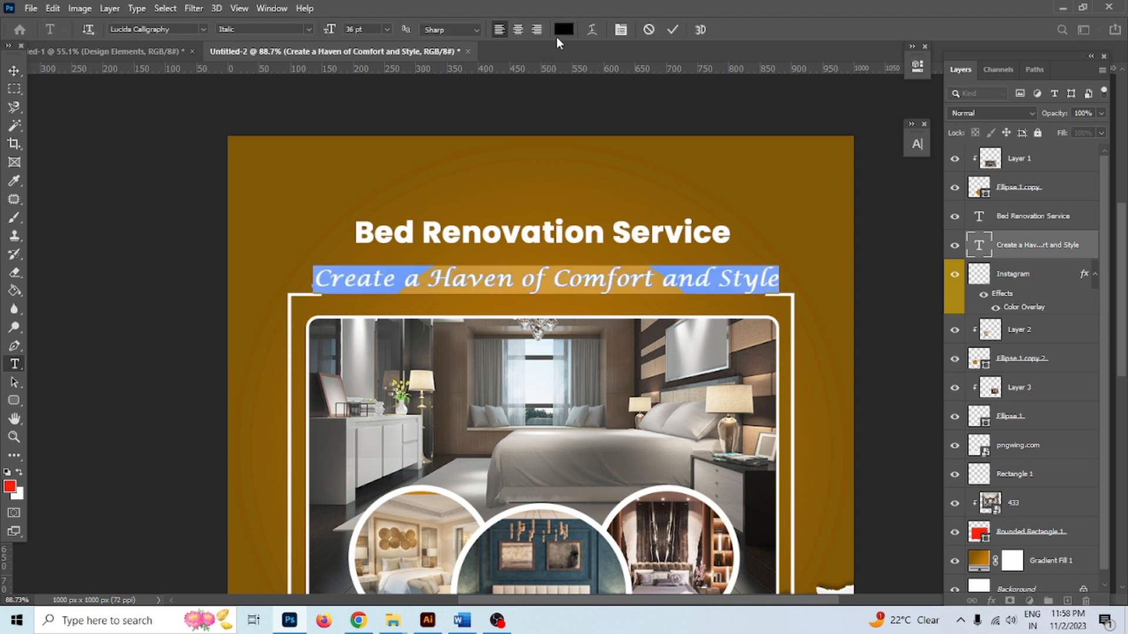
Color the Create a Haven of Comfort and Style tagline yellow (f6ff00)
click(562, 32)
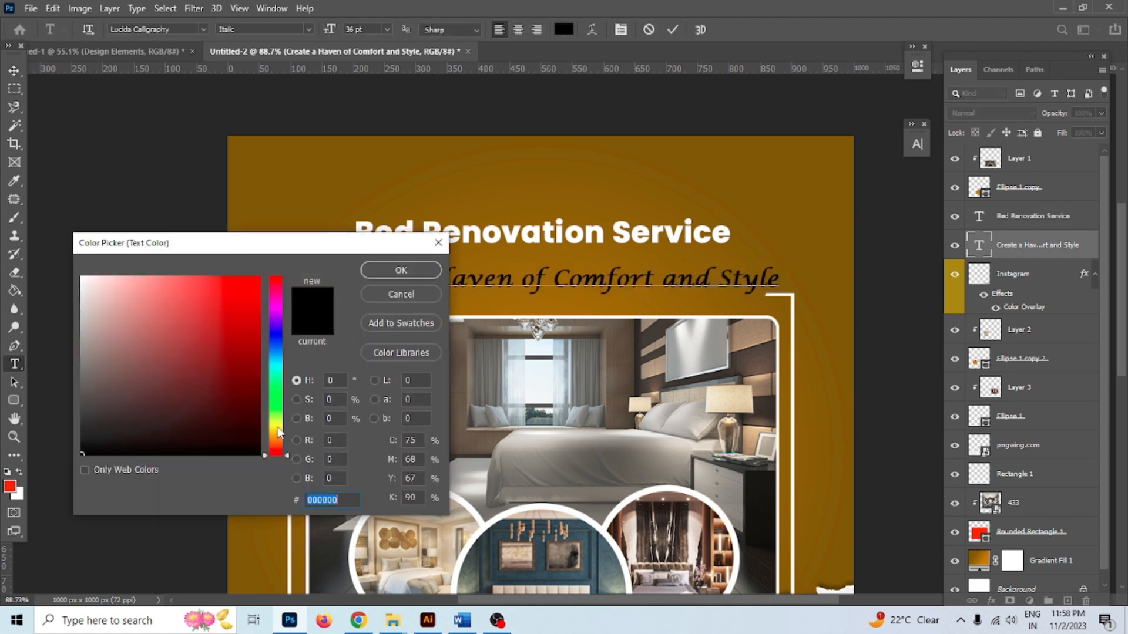
click(276, 424)
click(258, 278)
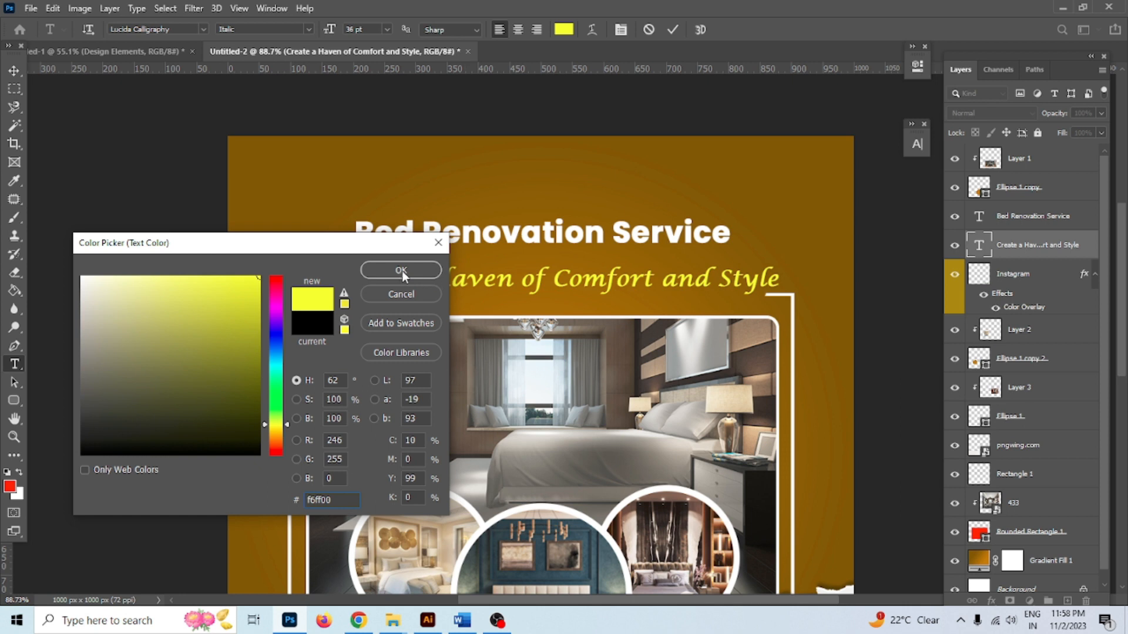
click(401, 271)
click(673, 30)
Scale the tagline to about 90% and centre it between the frame's corner brackets
key(v)
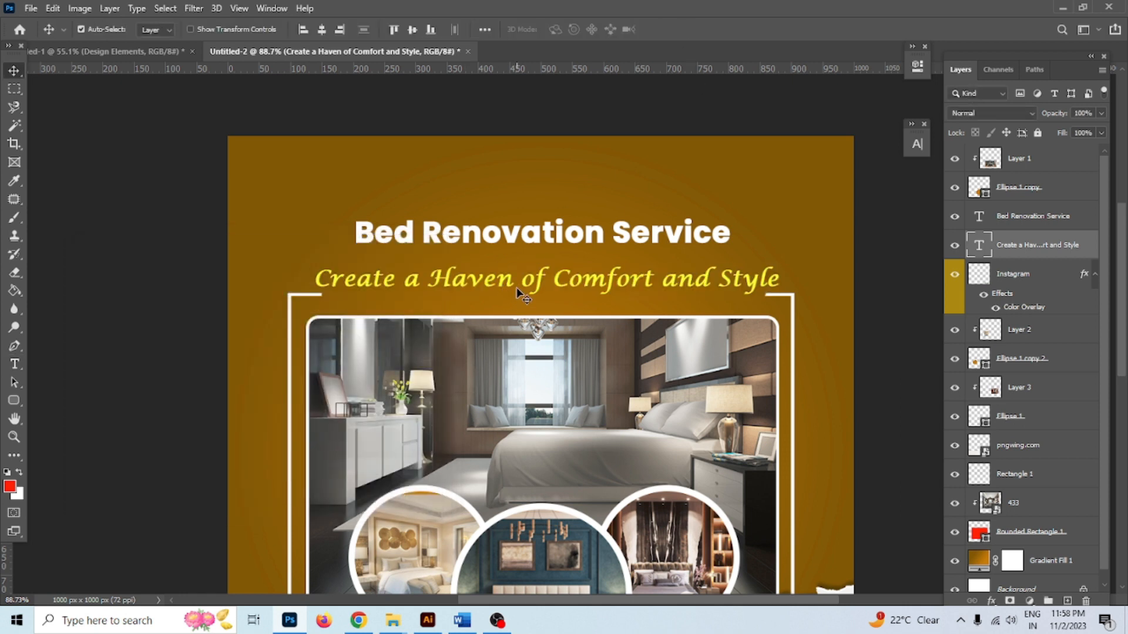
key(ctrl+t)
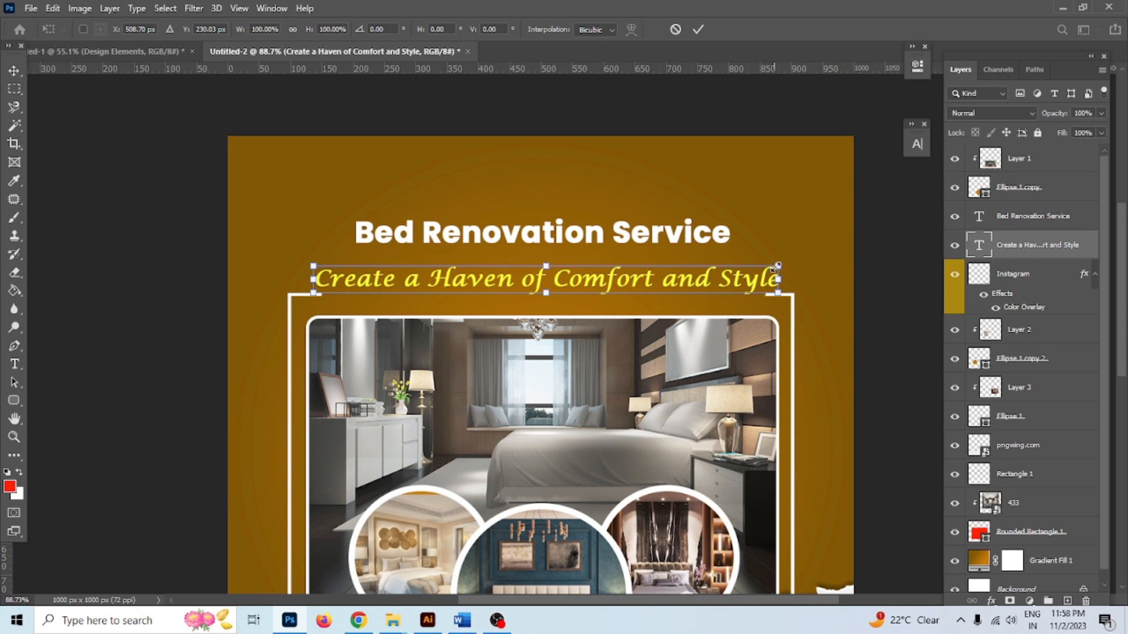
drag(778, 266, 762, 268)
drag(676, 287, 673, 301)
drag(763, 281, 752, 281)
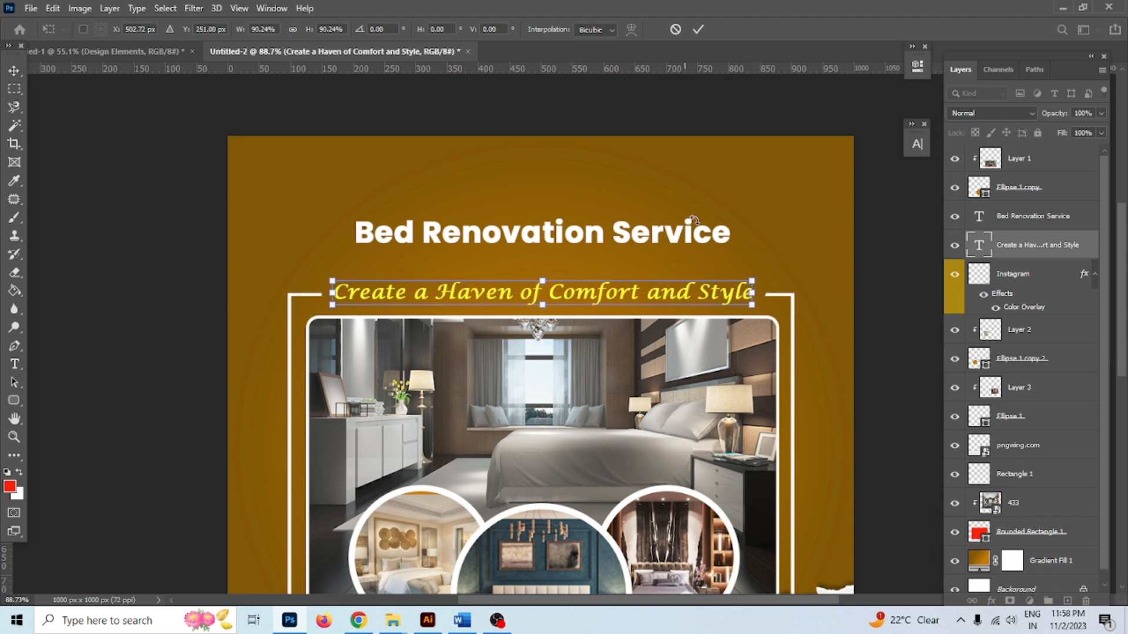
click(698, 31)
scroll(639, 284, up, 2)
drag(688, 300, 688, 301)
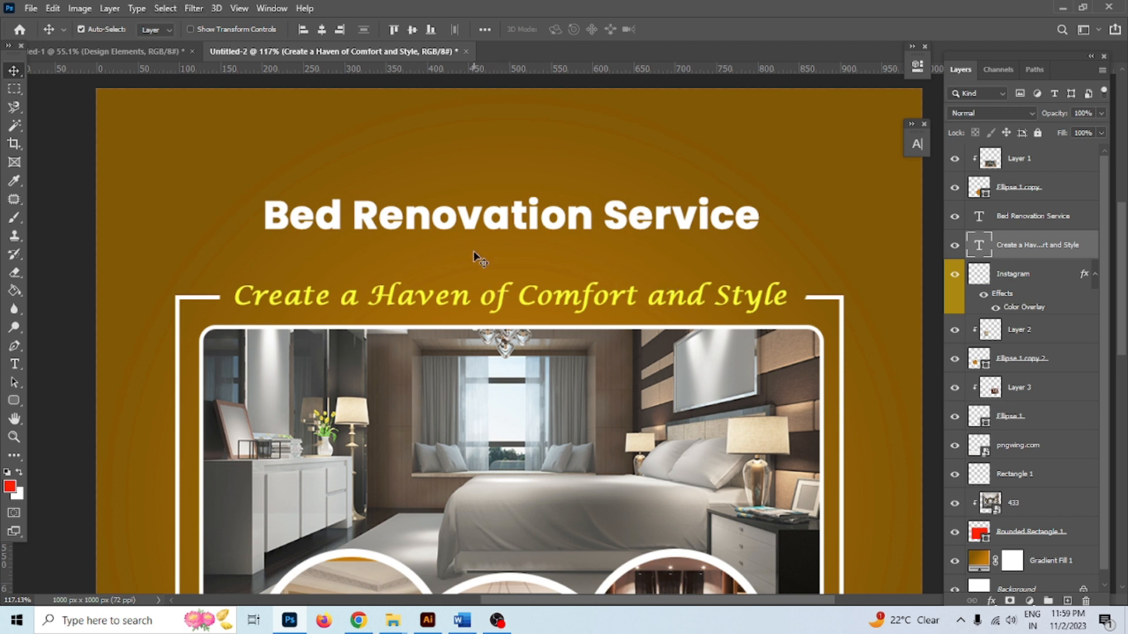
Lower the title slightly and add a thin white (ffffff) Solid Color line to its right
drag(507, 225, 509, 252)
scroll(506, 235, down, 3)
key(m)
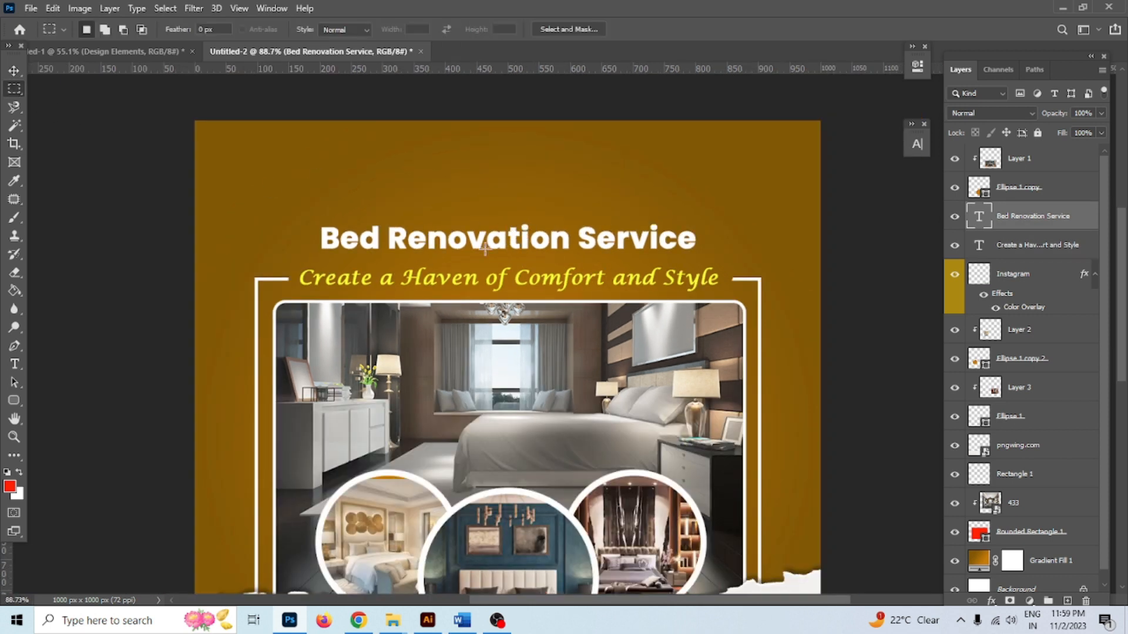
drag(708, 237, 848, 243)
click(1029, 601)
click(1030, 349)
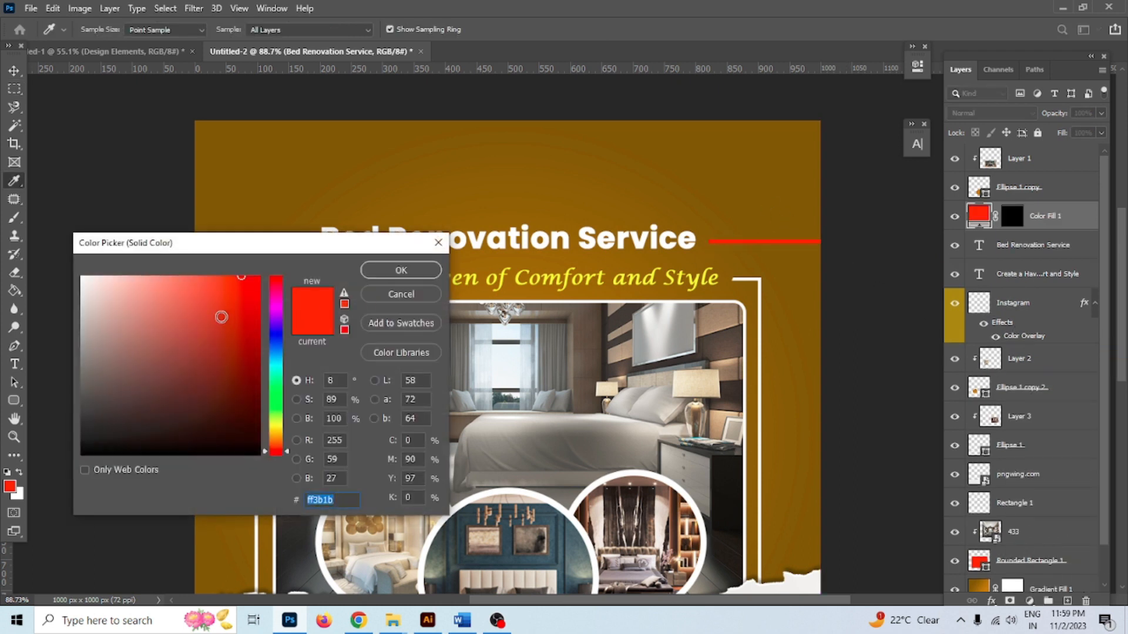
text(ffffff)
click(403, 270)
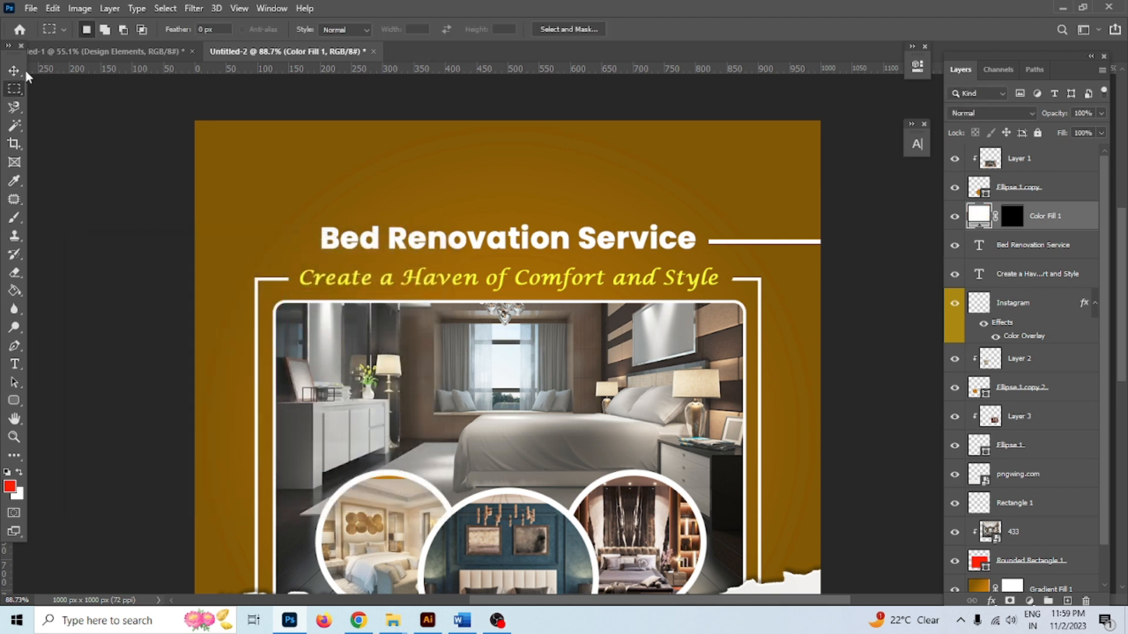
Duplicate the white line onto the title's left side
click(602, 238)
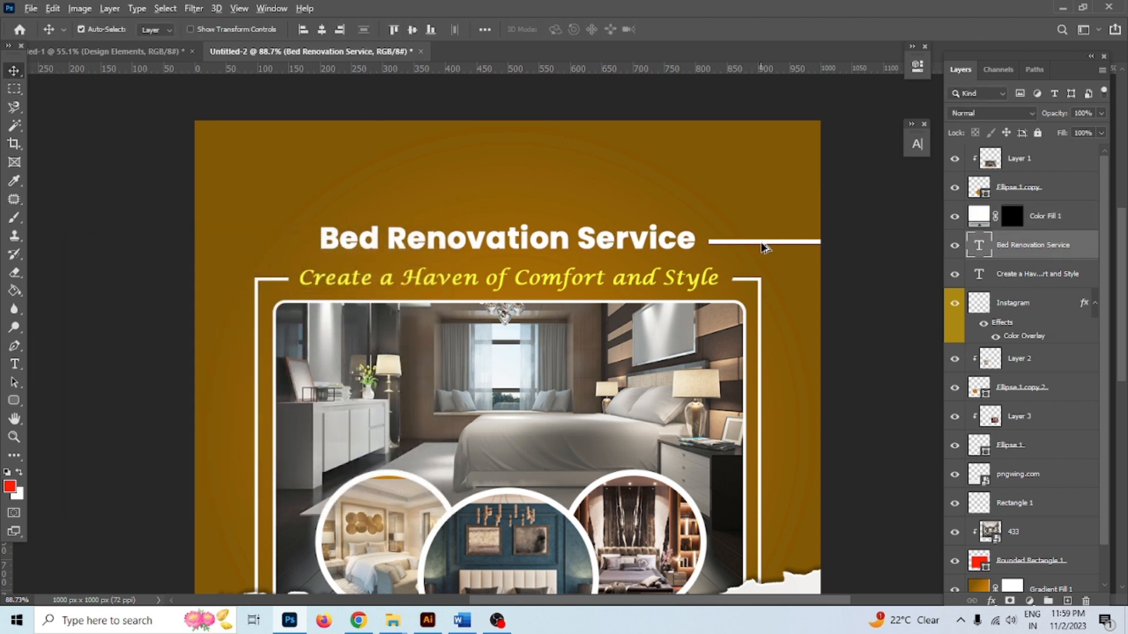
alt+drag(767, 246, 250, 243)
click(133, 258)
Move the social icons row slightly down and right
scroll(548, 340, down, 5)
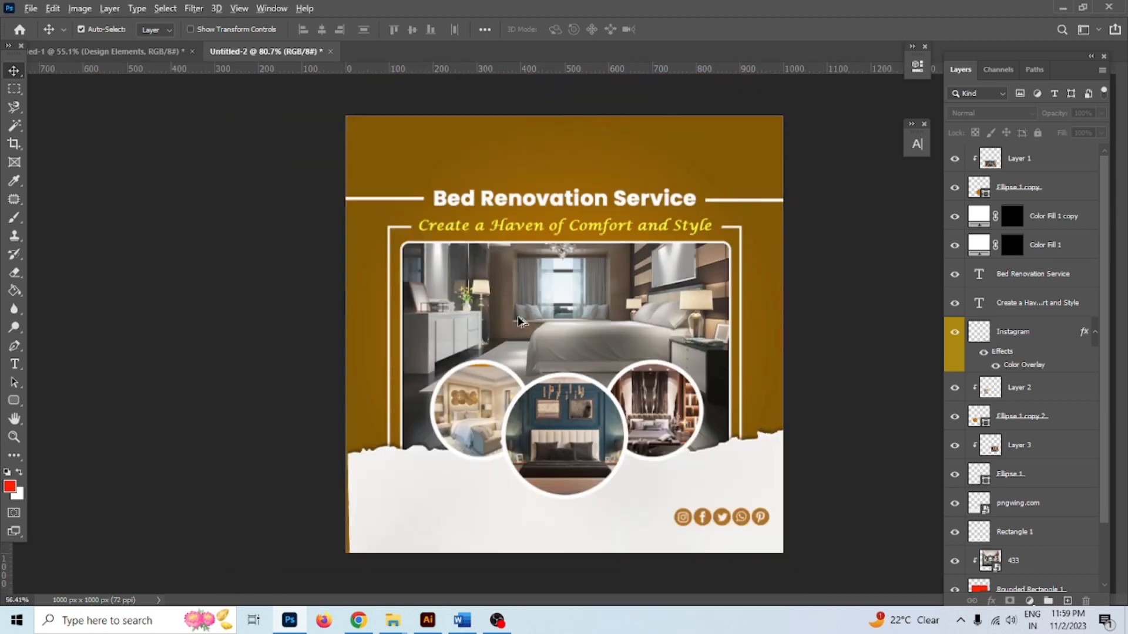
scroll(764, 561, up, 8)
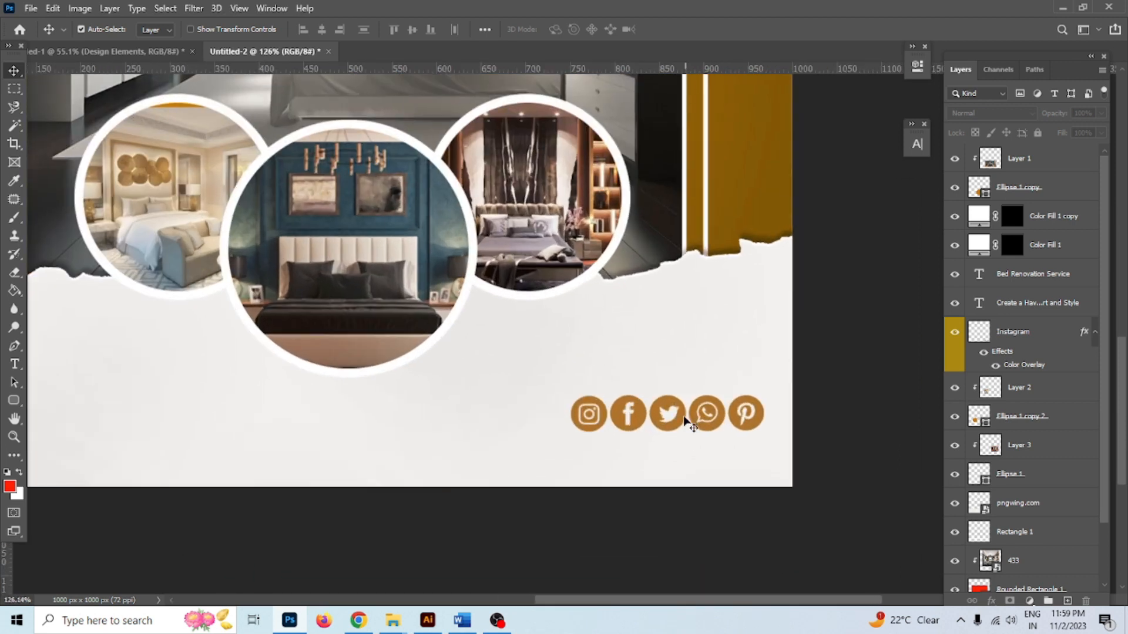
click(684, 423)
drag(667, 414, 675, 443)
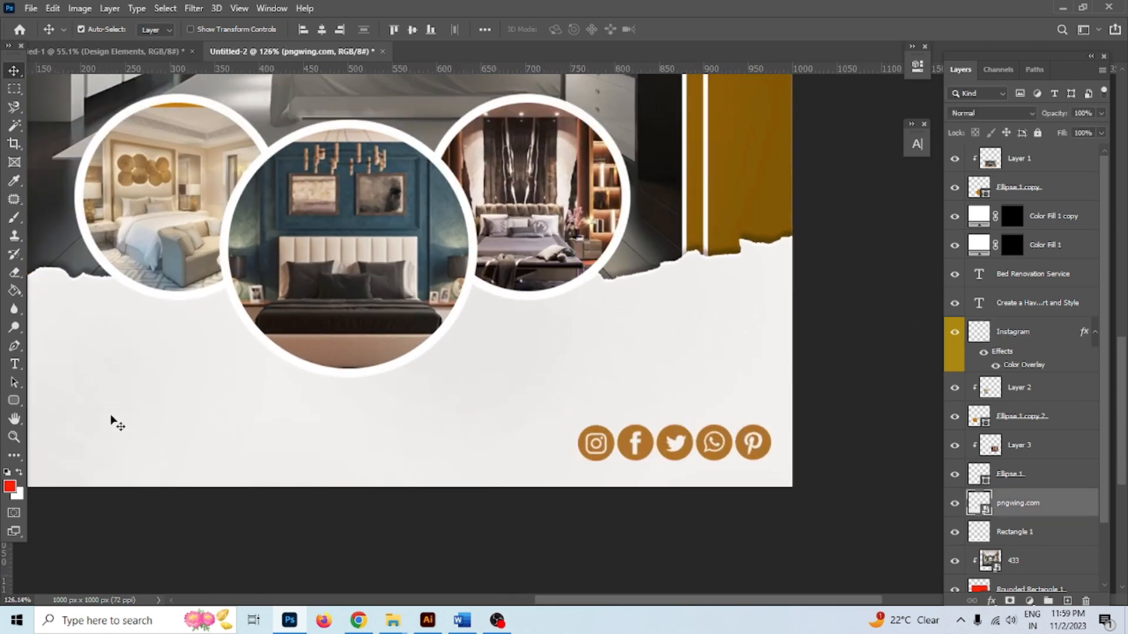
Add a gold Poppins SemiBold 'Follow US:-' text label near the social icons
click(14, 364)
click(571, 372)
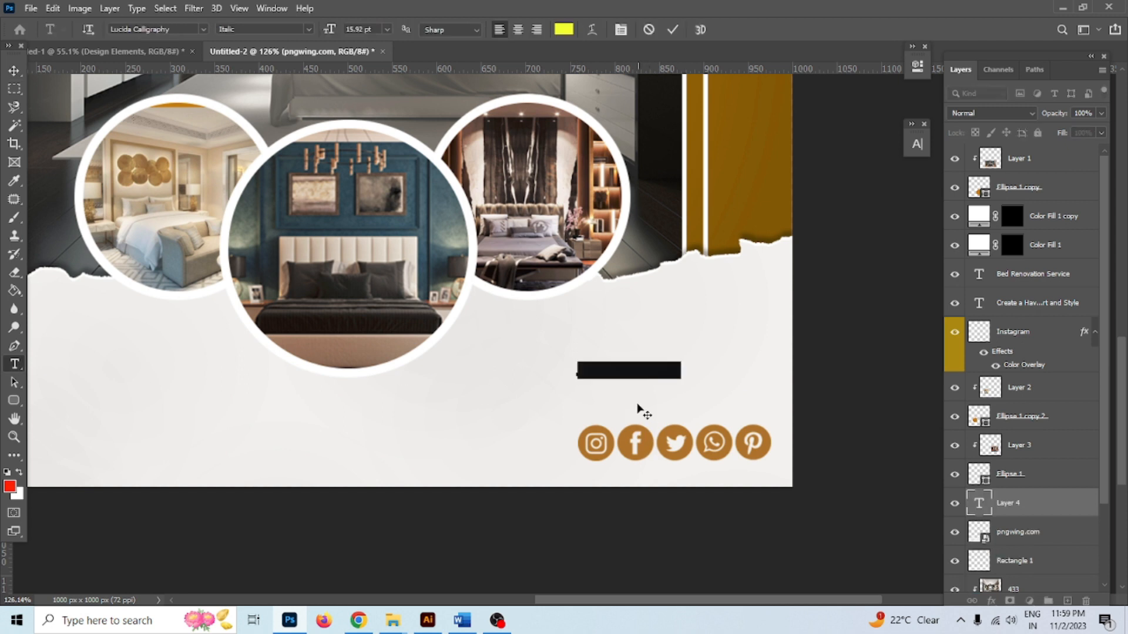
click(564, 29)
click(735, 207)
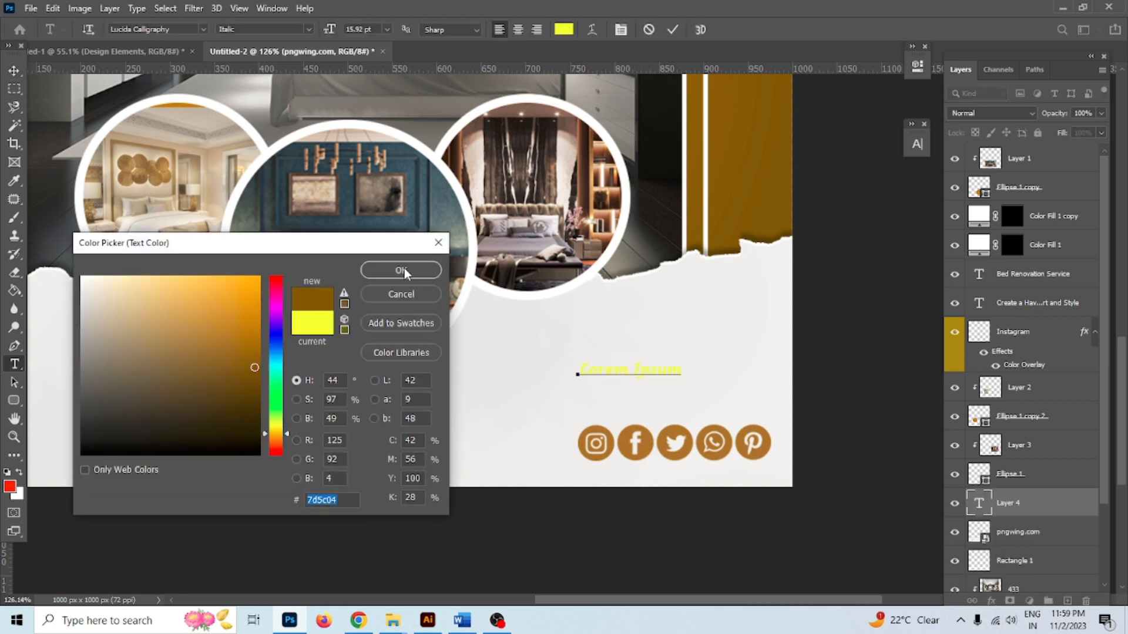
click(399, 270)
click(171, 33)
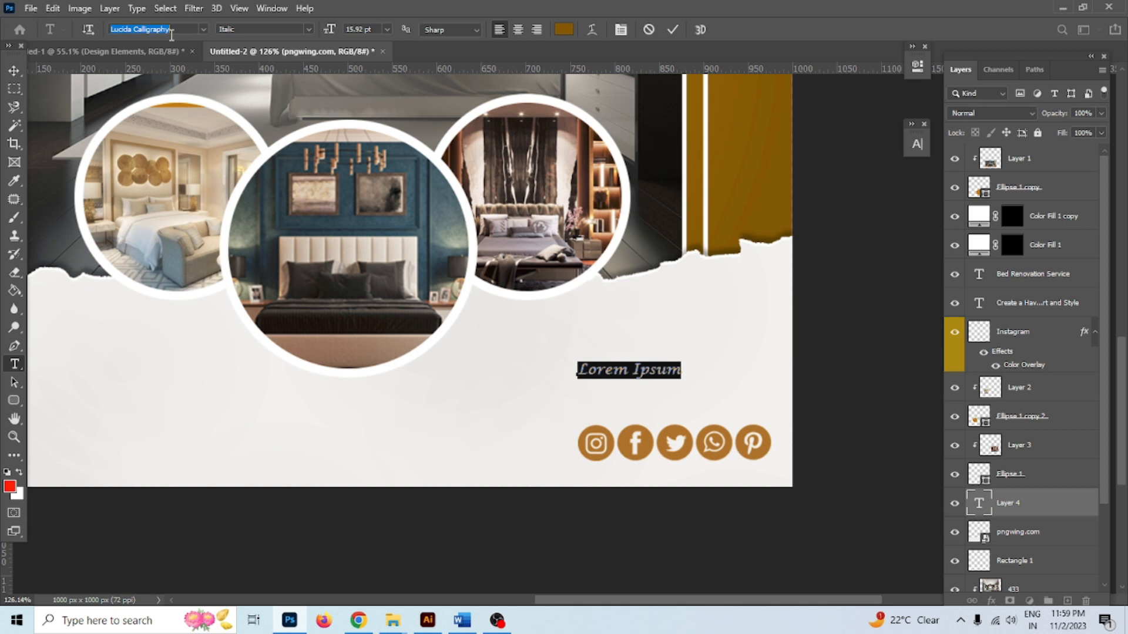
text(Poppins)
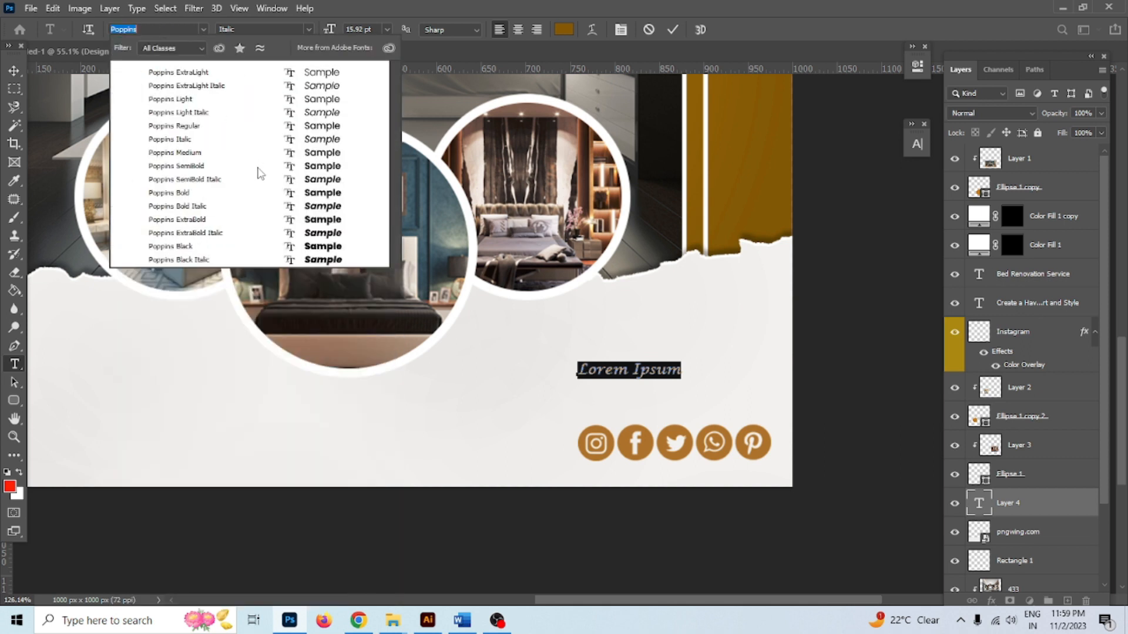
key(Return)
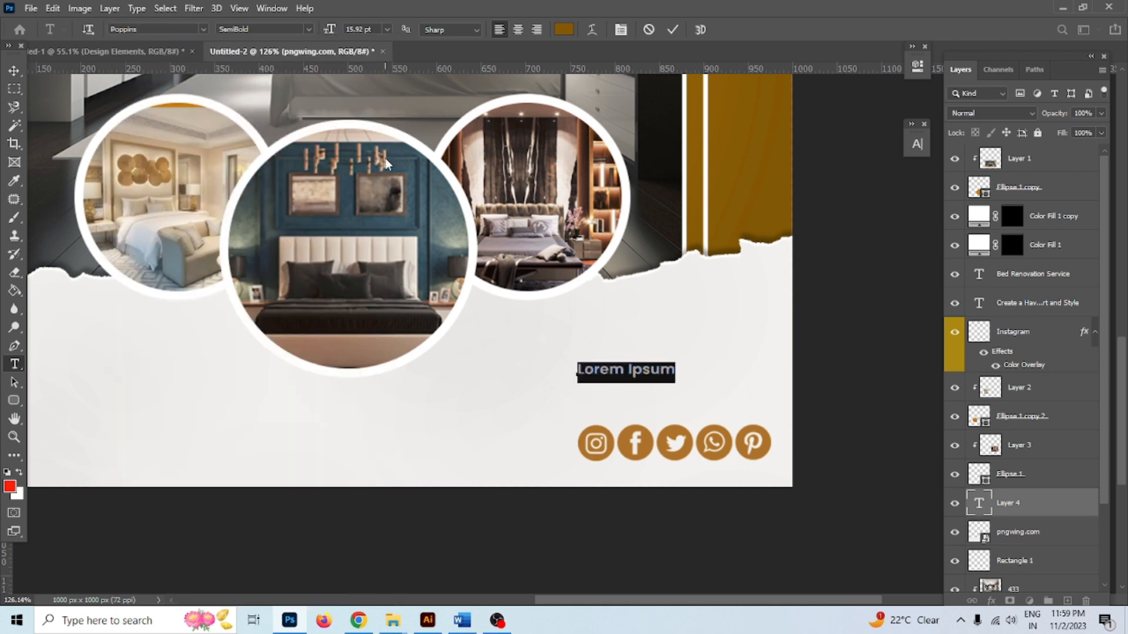
text(Follow US:-)
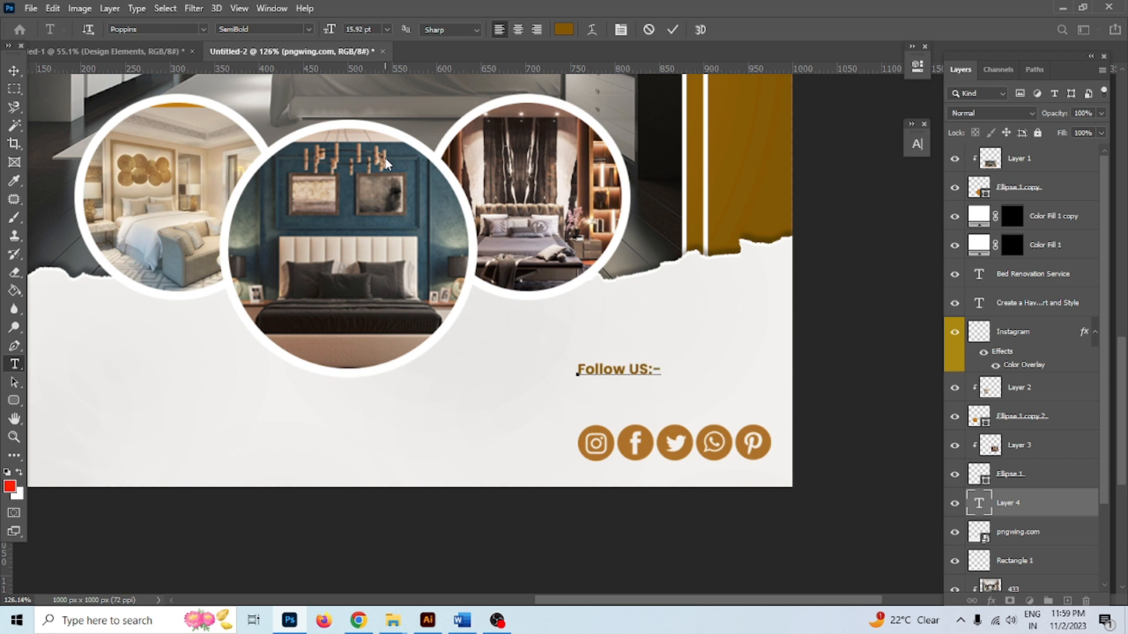
Set the Follow US:- label to 18 pt and place it above the social icons
key(ctrl+a)
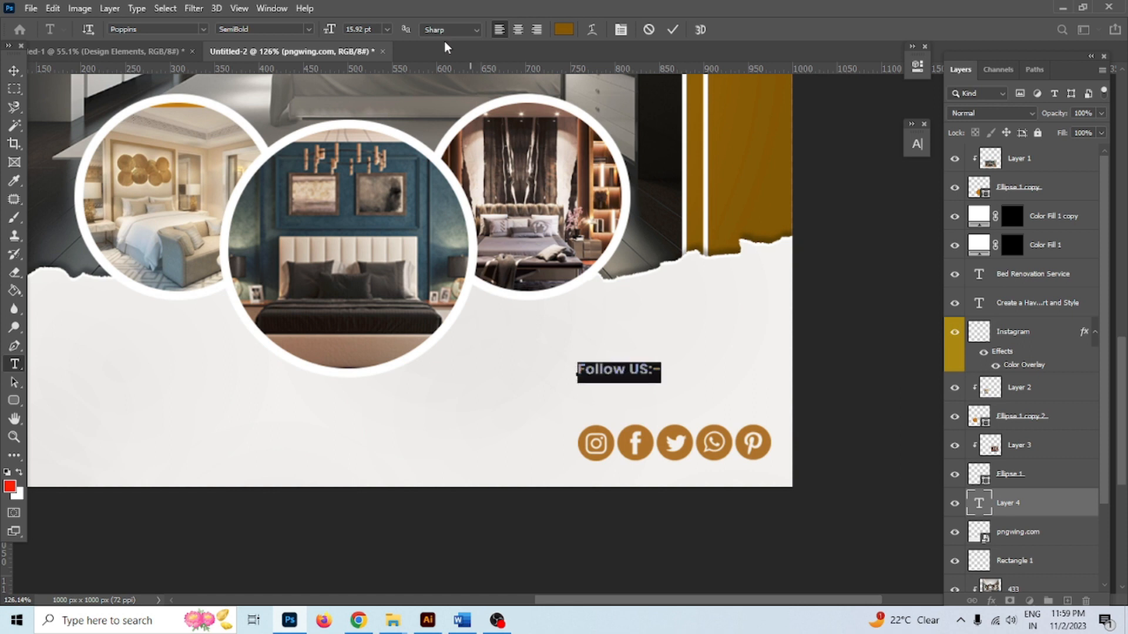
click(385, 31)
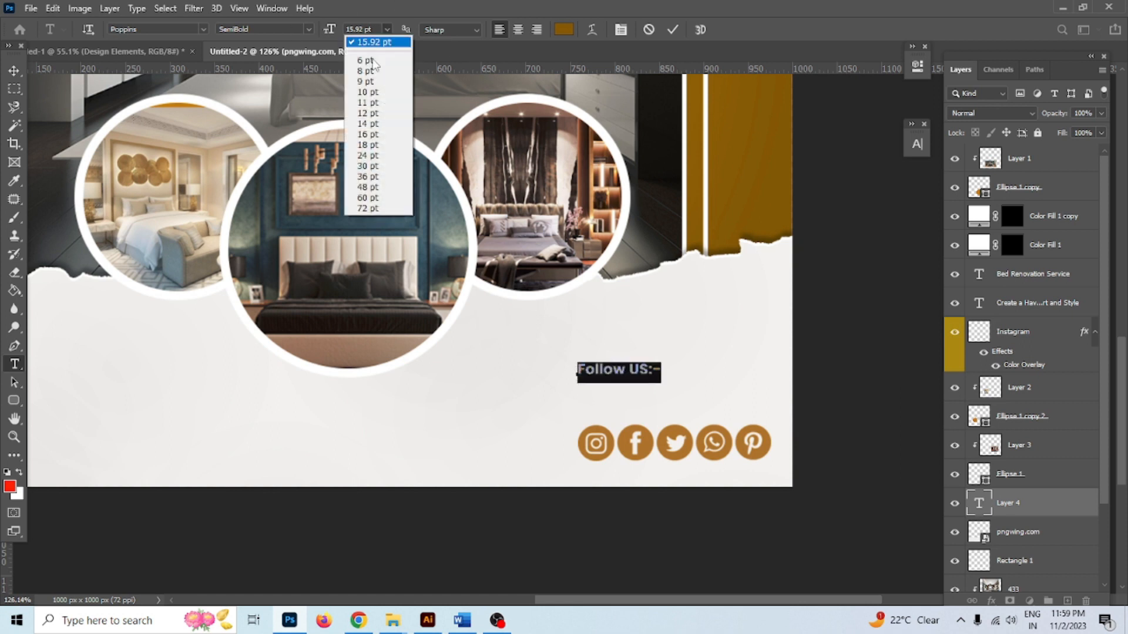
click(375, 147)
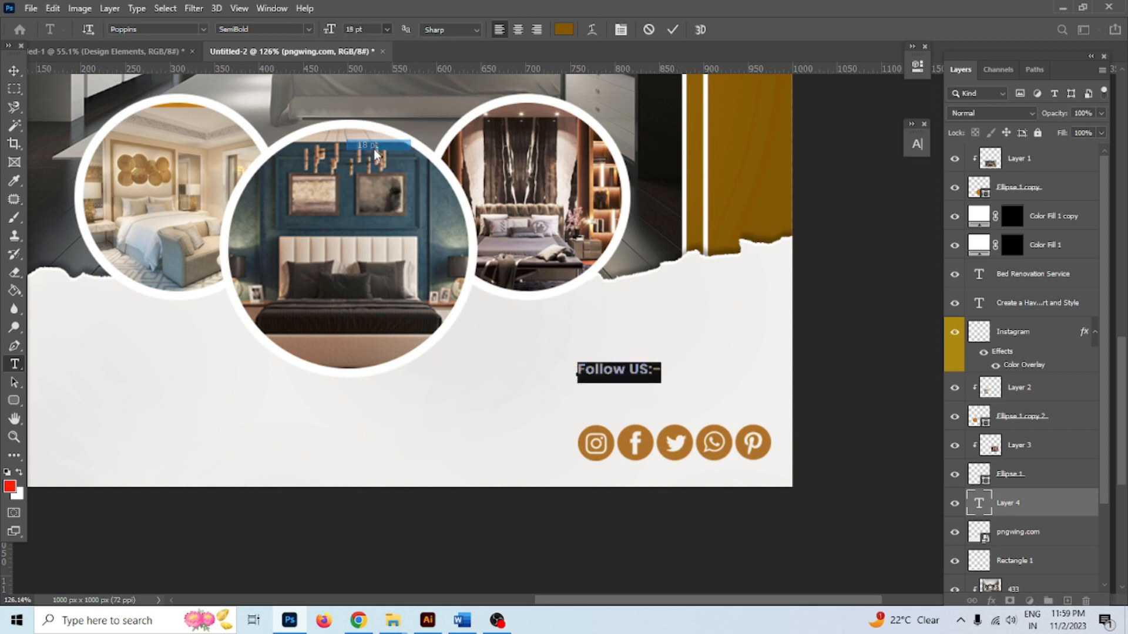
click(673, 29)
click(15, 71)
drag(656, 374, 705, 406)
Nudge the pngwing.com torn-paper edge a few pixels left
scroll(581, 372, down, 2)
drag(457, 365, 893, 376)
drag(521, 405, 354, 435)
click(370, 461)
key(Left)
key(Left)
key(Left)
key(Left)
key(Left)
key(Left)
key(Left)
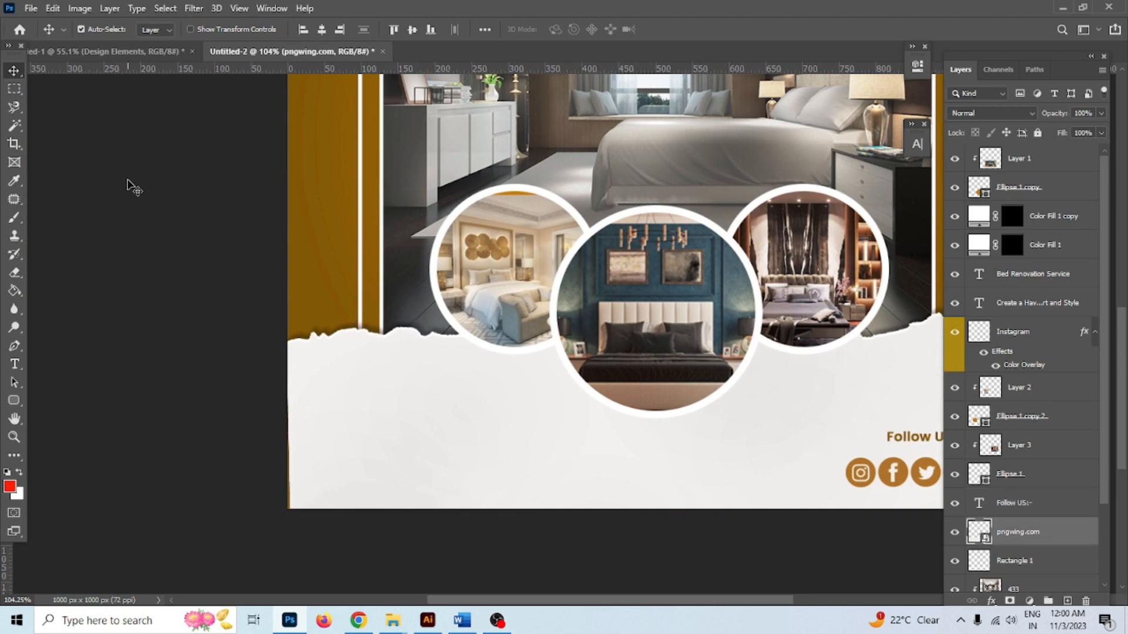
Draw a dark brown 192 × 53 px rounded pill below the torn edge
click(126, 184)
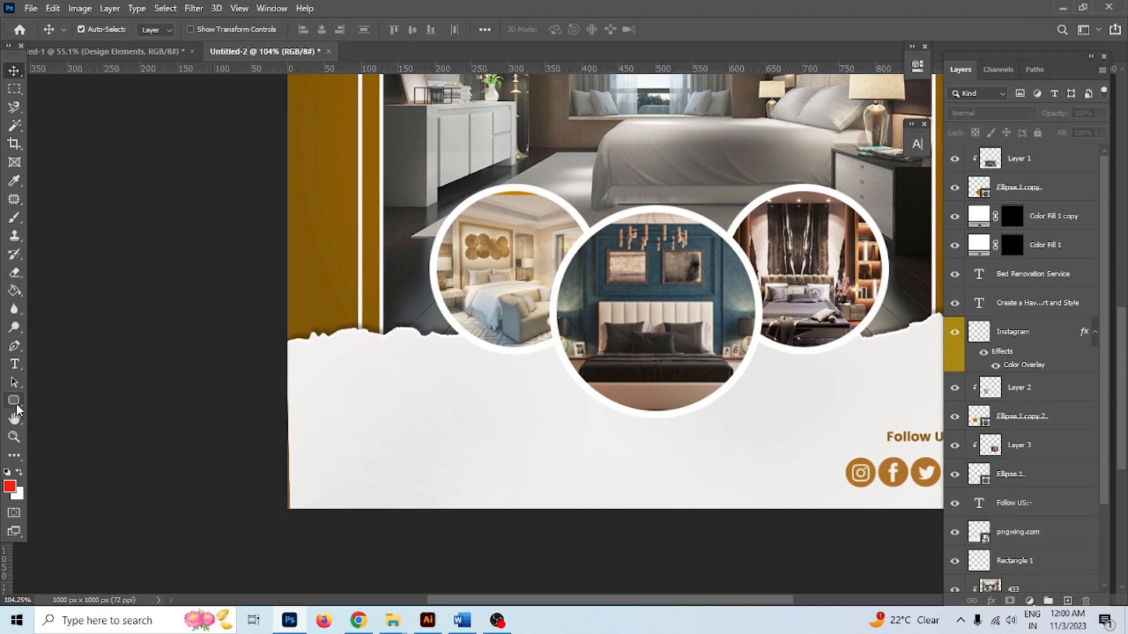
click(14, 401)
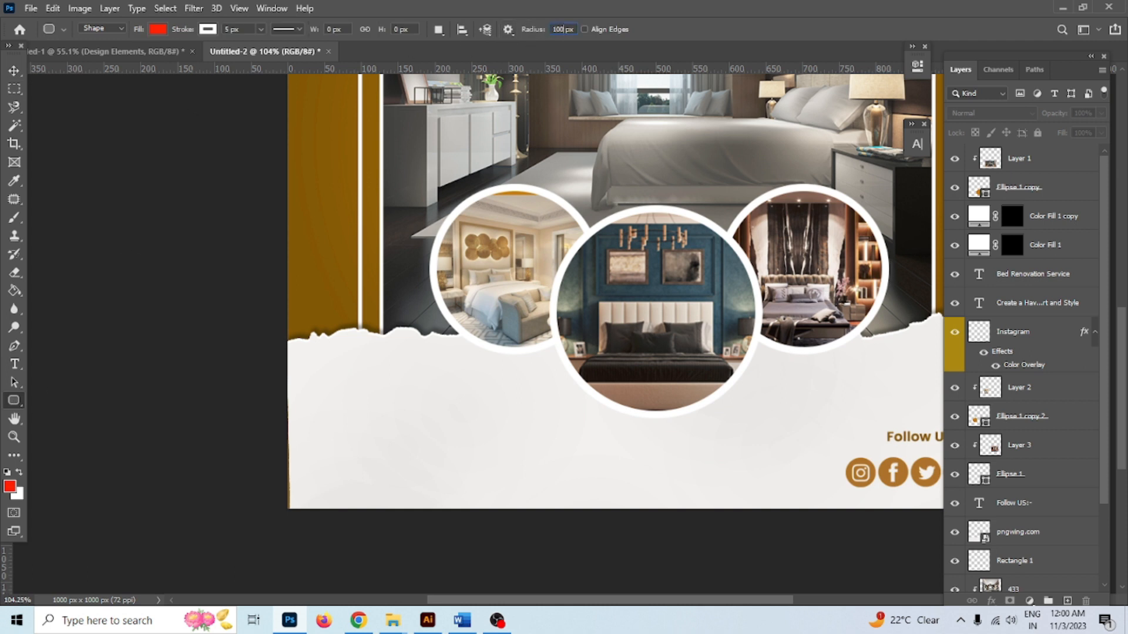
click(158, 30)
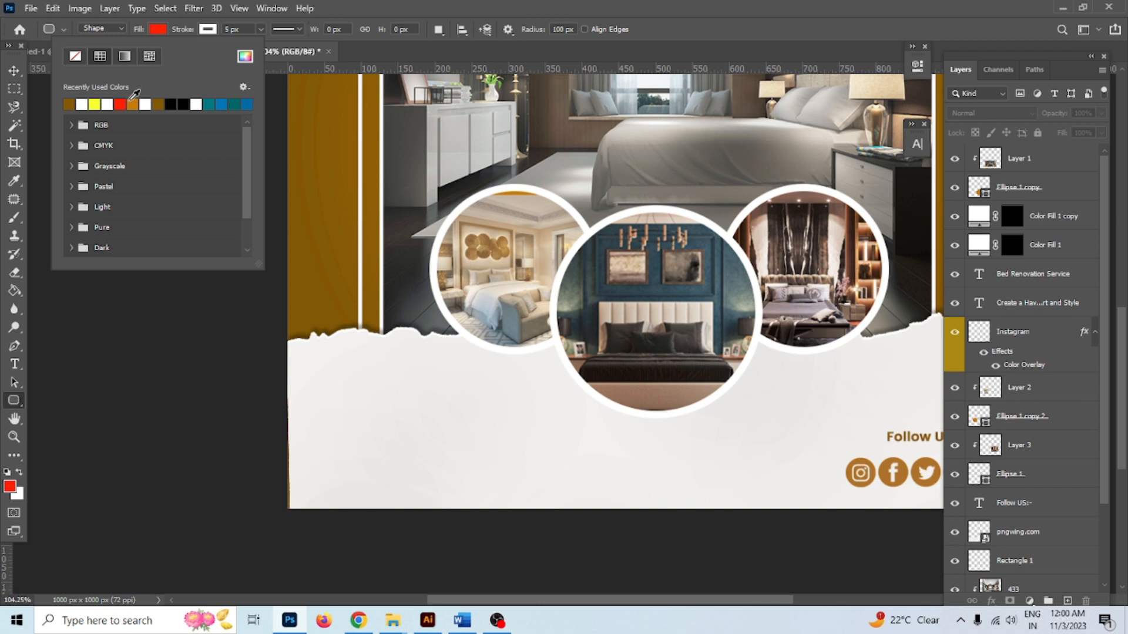
click(133, 104)
click(83, 104)
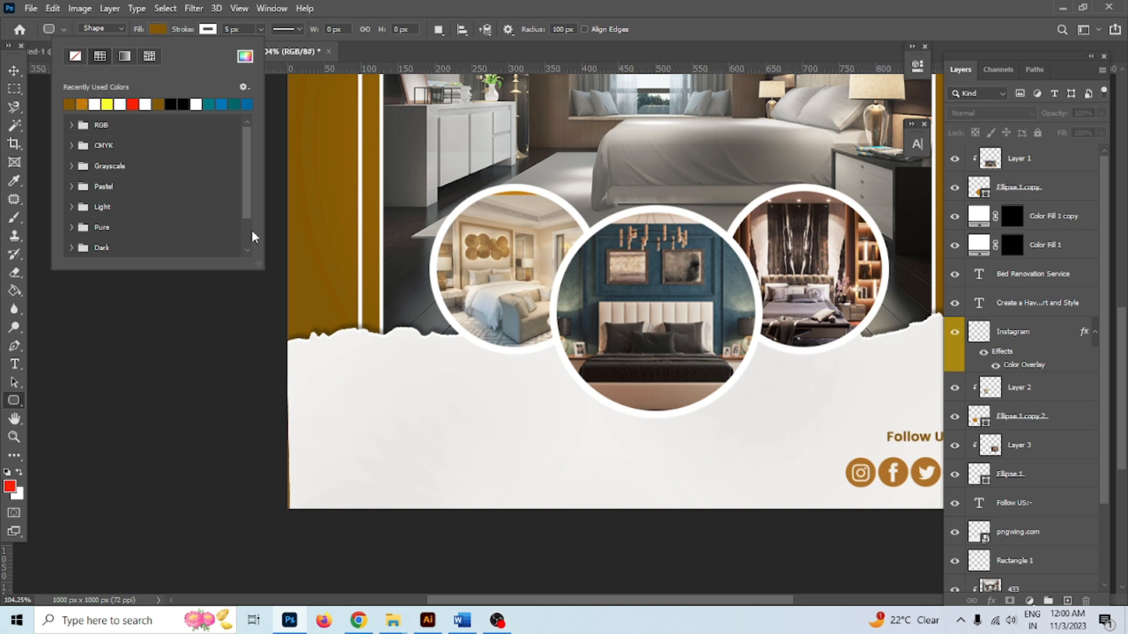
drag(333, 384, 473, 421)
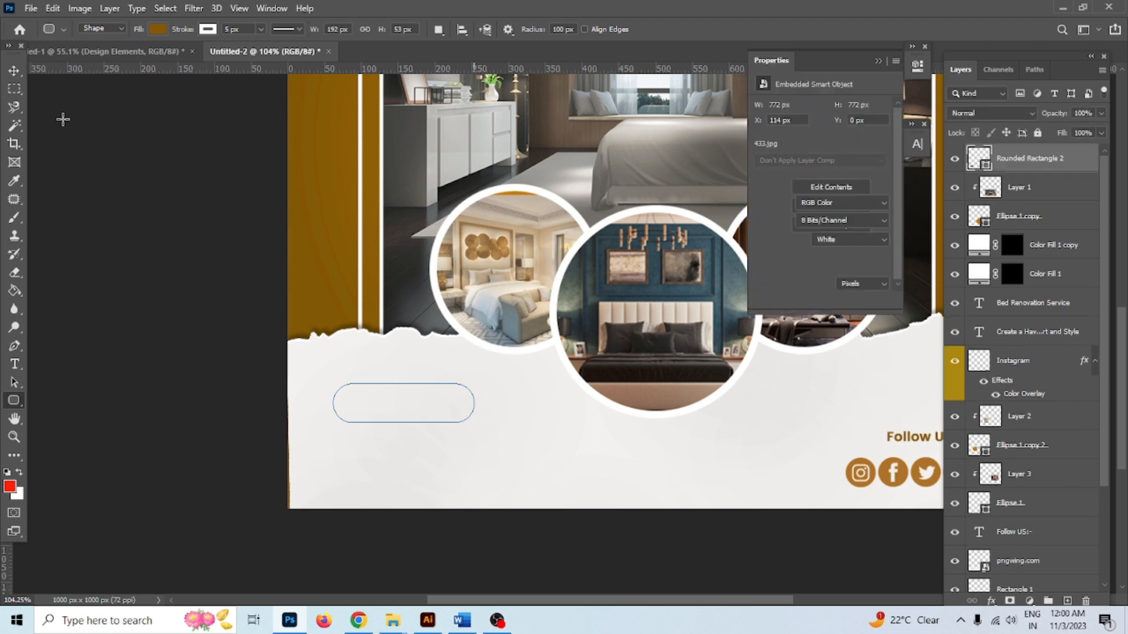
click(14, 71)
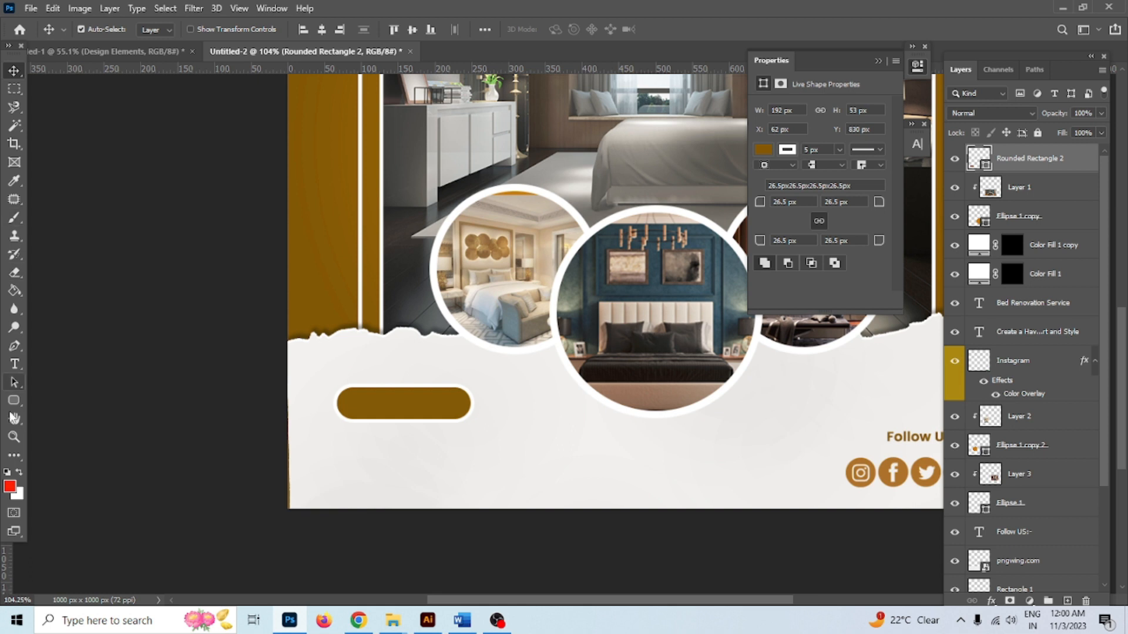
Remove the white stroke from the pill shape
click(14, 400)
click(208, 31)
click(122, 59)
click(9, 73)
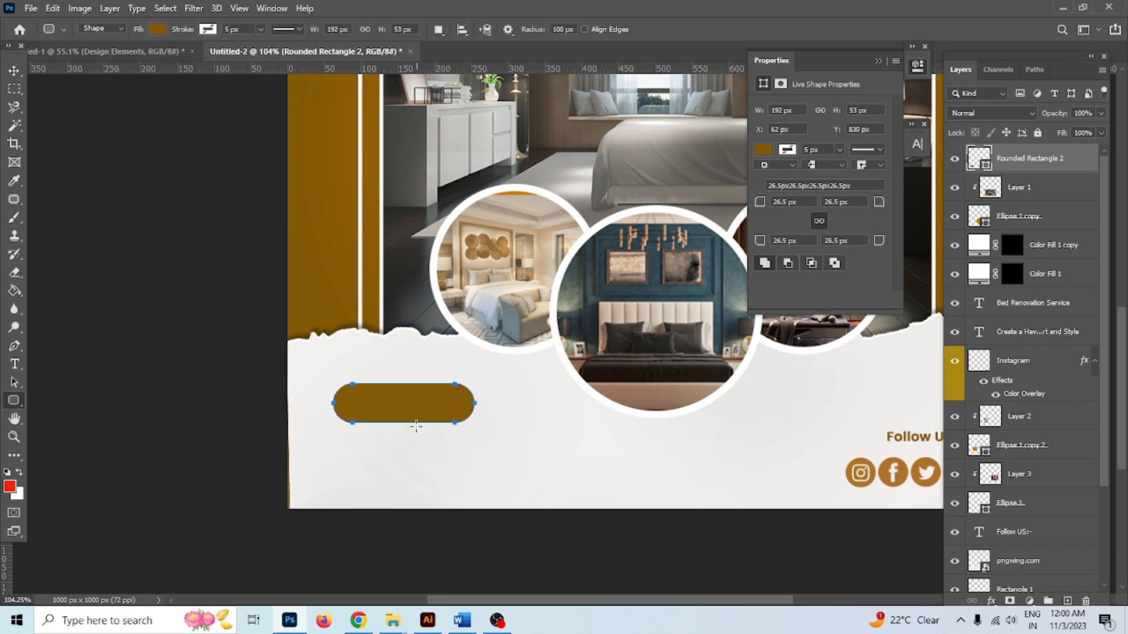
click(14, 71)
Give the pill a raised Bevel & Emboss with minimum depth
click(365, 357)
click(419, 412)
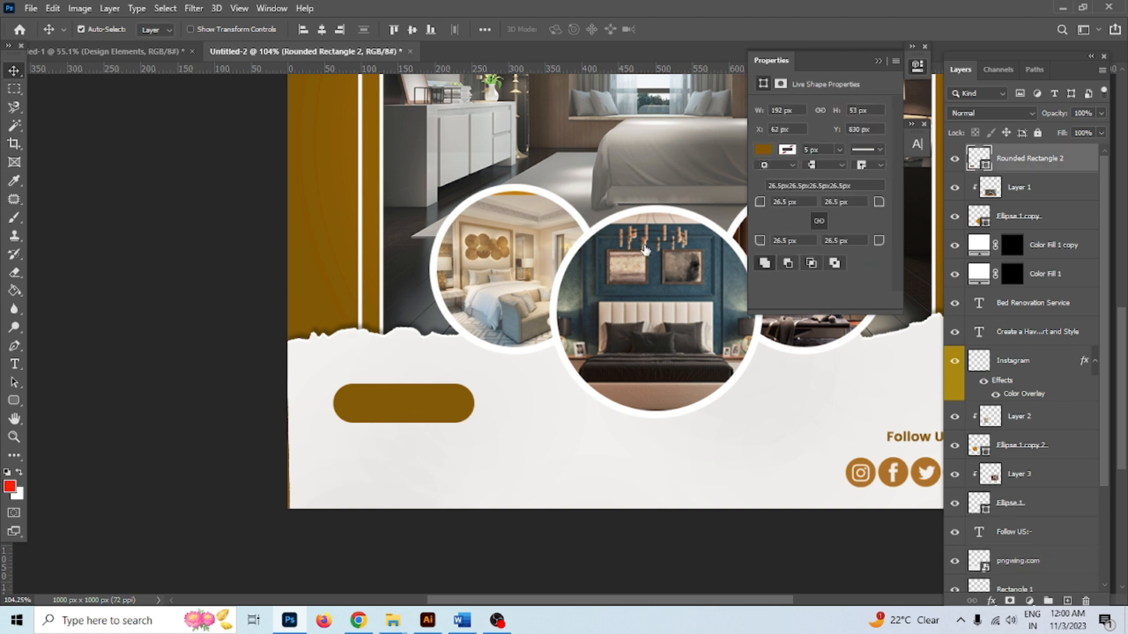
click(586, 189)
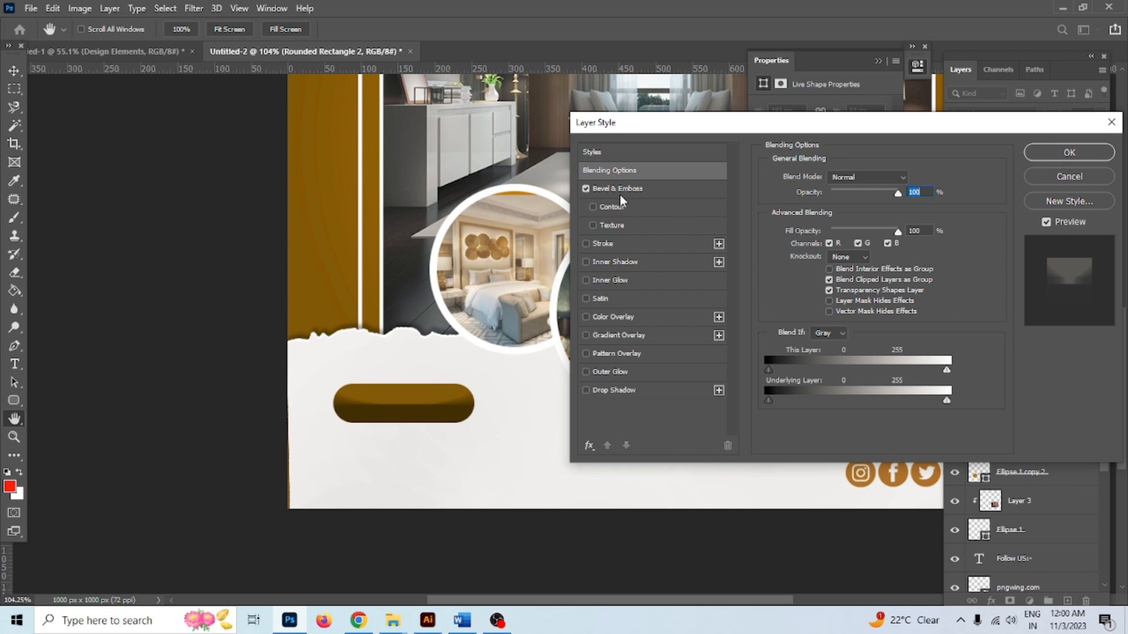
click(619, 194)
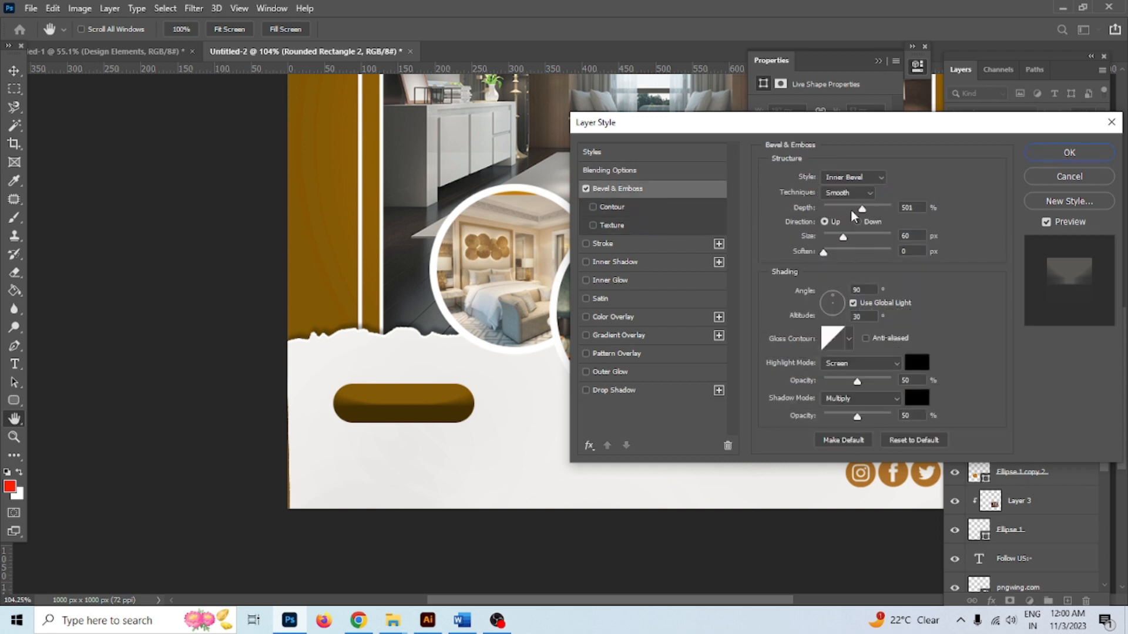
click(826, 221)
drag(825, 216, 831, 214)
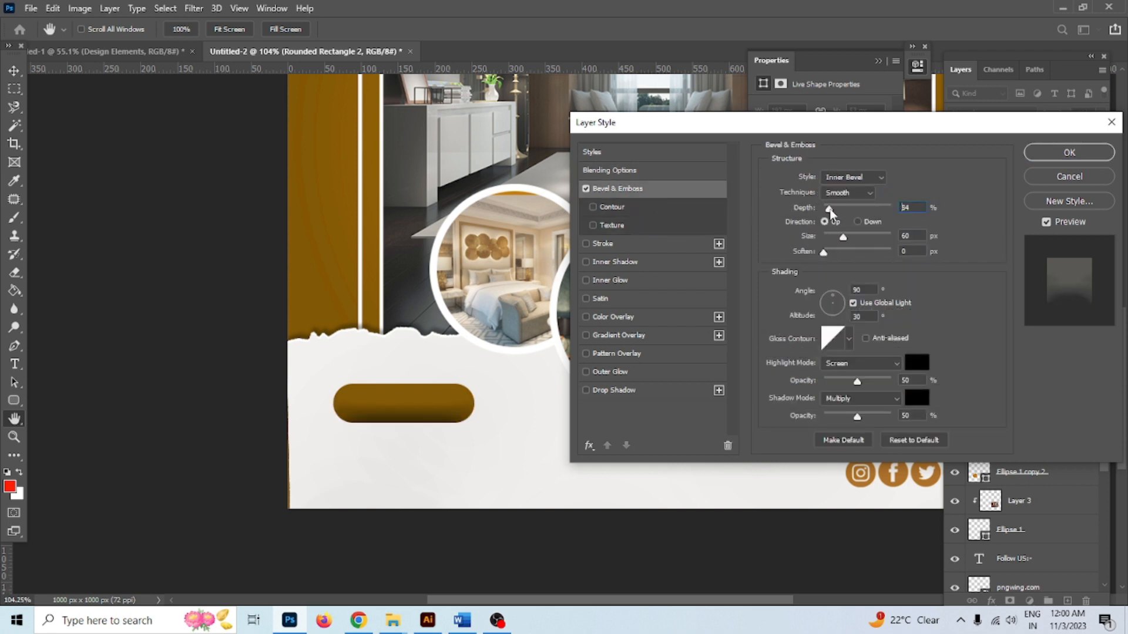
Confirm the pill's layer style and nudge the left circular photo slightly up
click(1071, 155)
drag(518, 241, 520, 235)
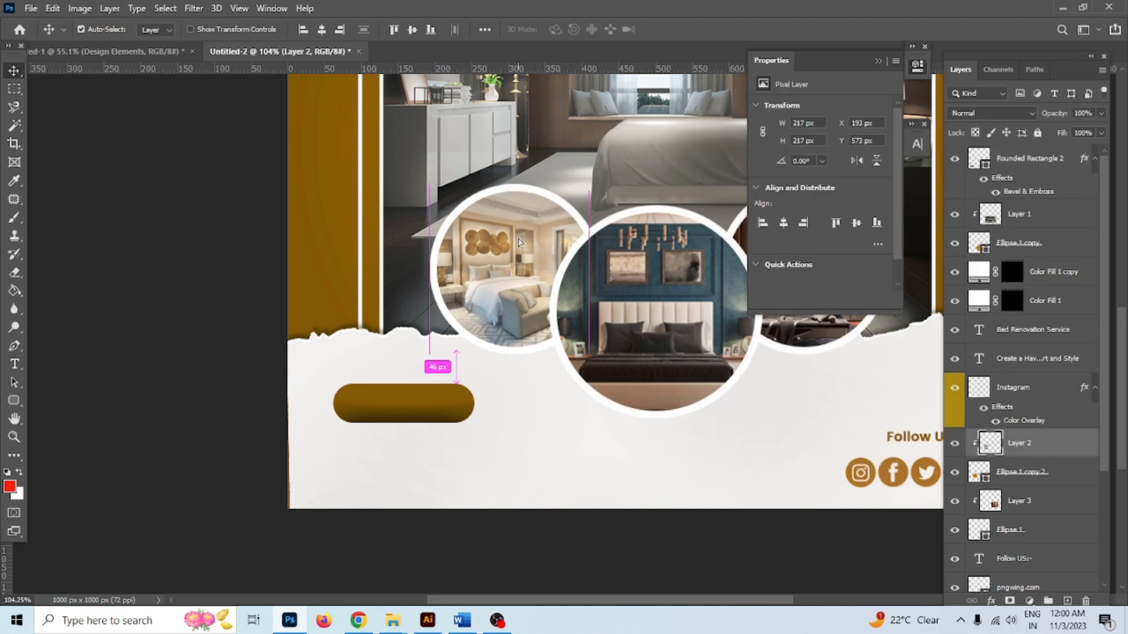
scroll(454, 380, up, 4)
scroll(389, 376, down, 3)
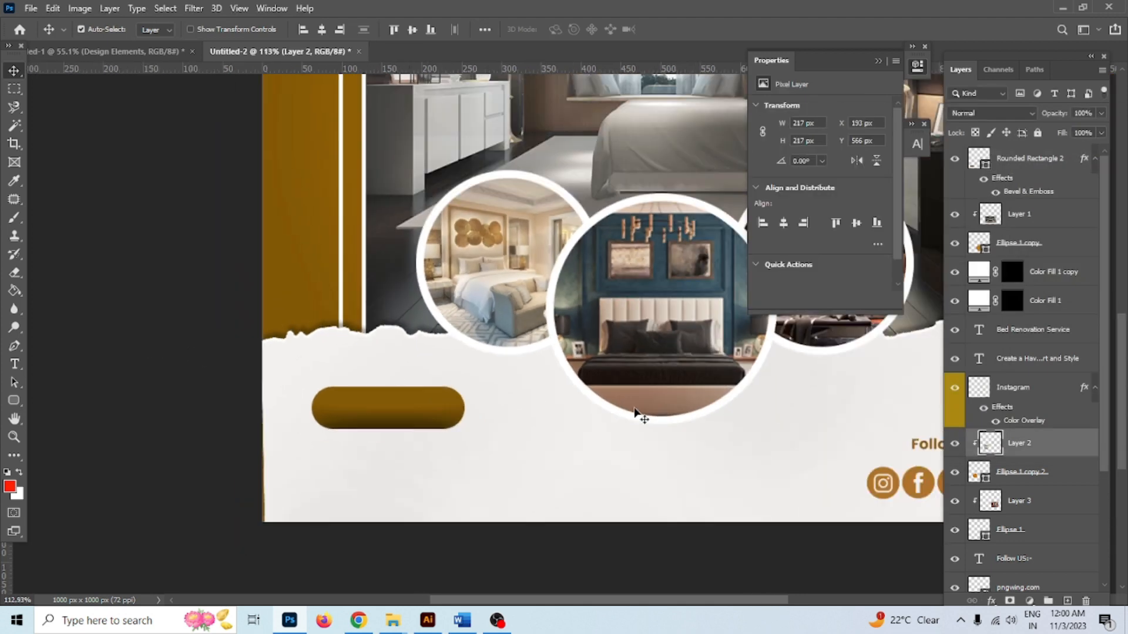
Duplicate the 'Follow US:-' text and retype the copy as 'Contact US:-'
alt+drag(932, 449, 442, 467)
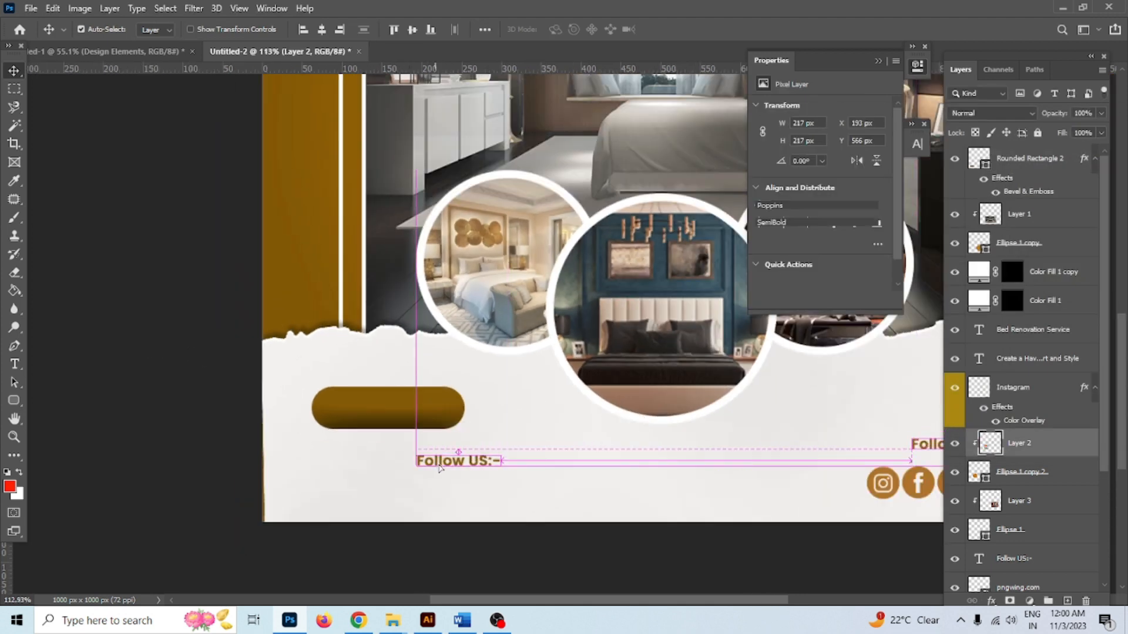
scroll(453, 469, up, 2)
scroll(469, 529, up, 4)
key(t)
double_click(482, 449)
text(Co)
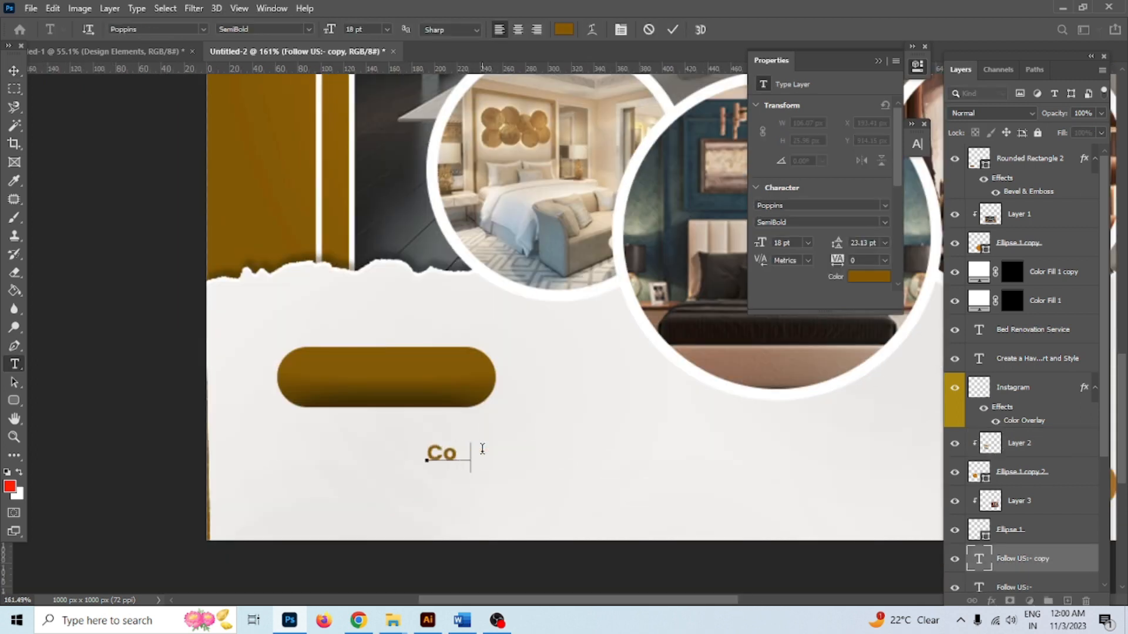
text(ntact US:-)
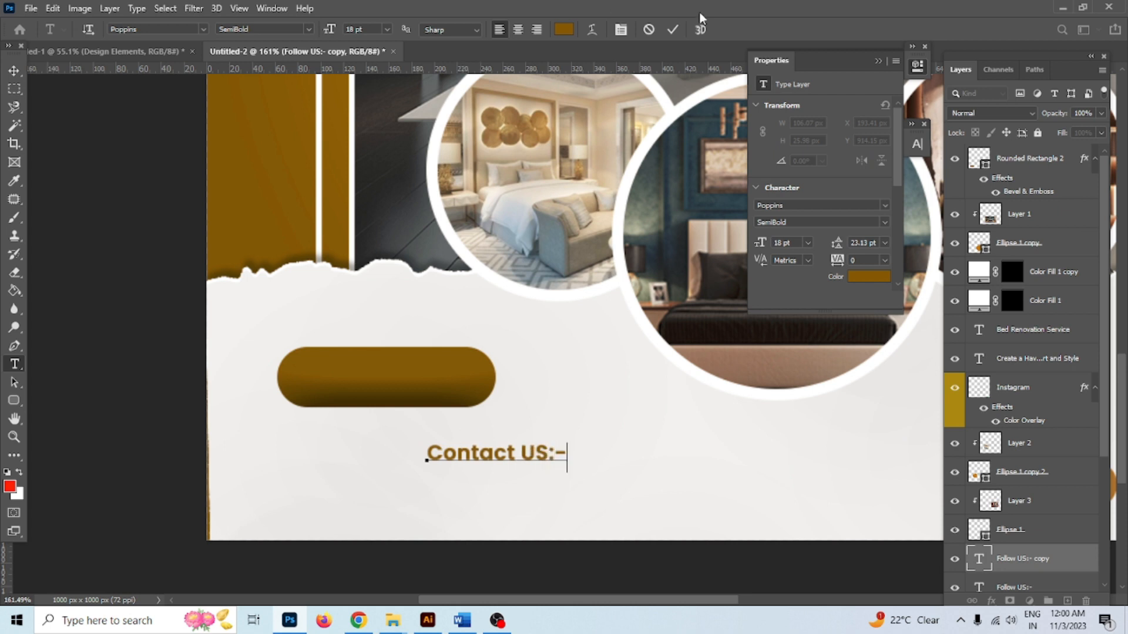
click(673, 29)
Move 'Contact US:-' onto the pill, stack it above the pill, and colour it ffffff white
click(13, 72)
drag(452, 444, 352, 367)
drag(1027, 557, 1022, 154)
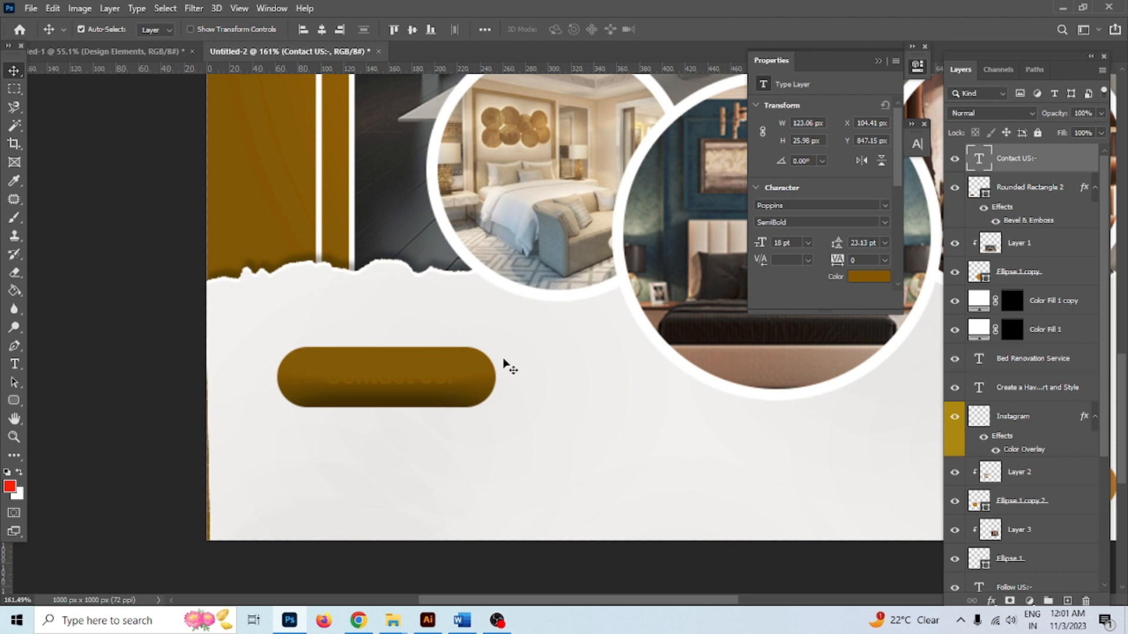
double_click(423, 382)
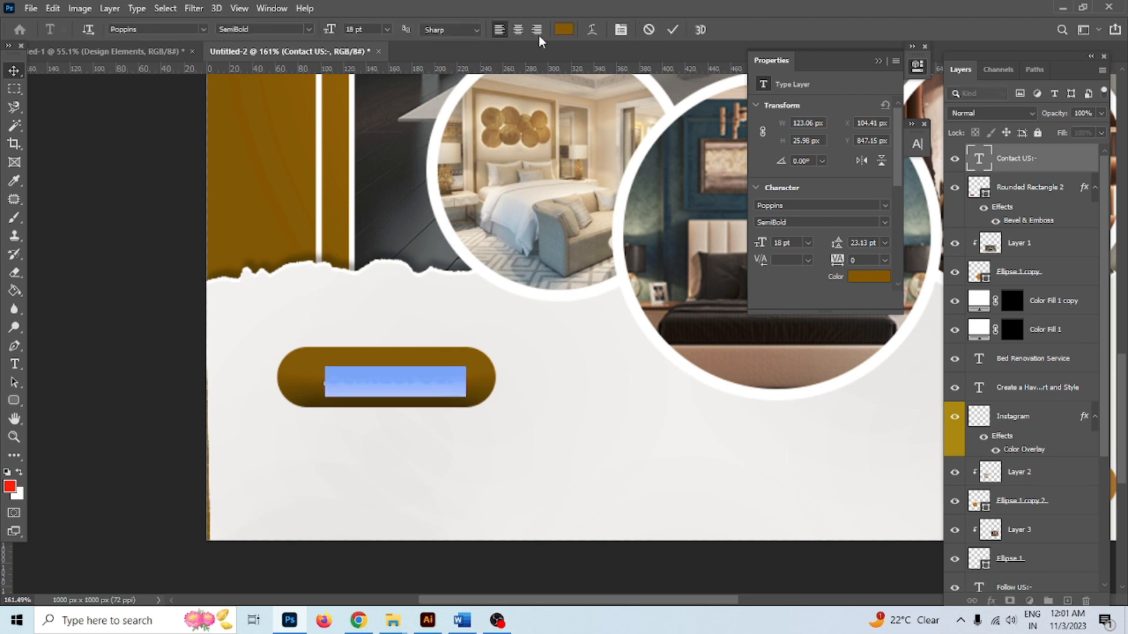
click(563, 29)
text(ffffff)
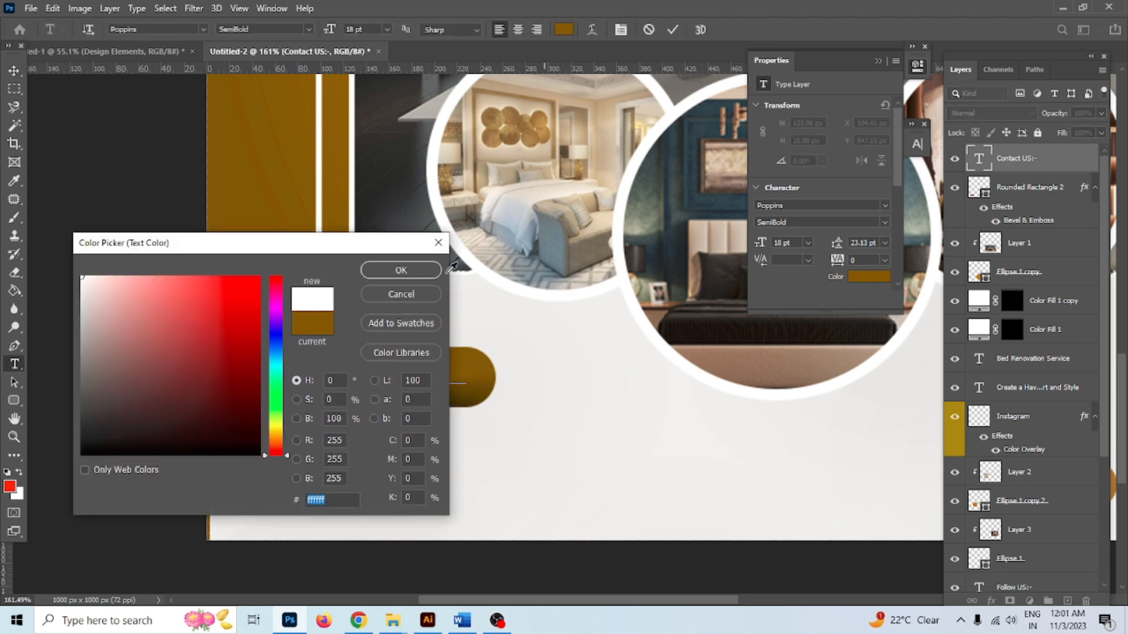
key(Return)
click(673, 29)
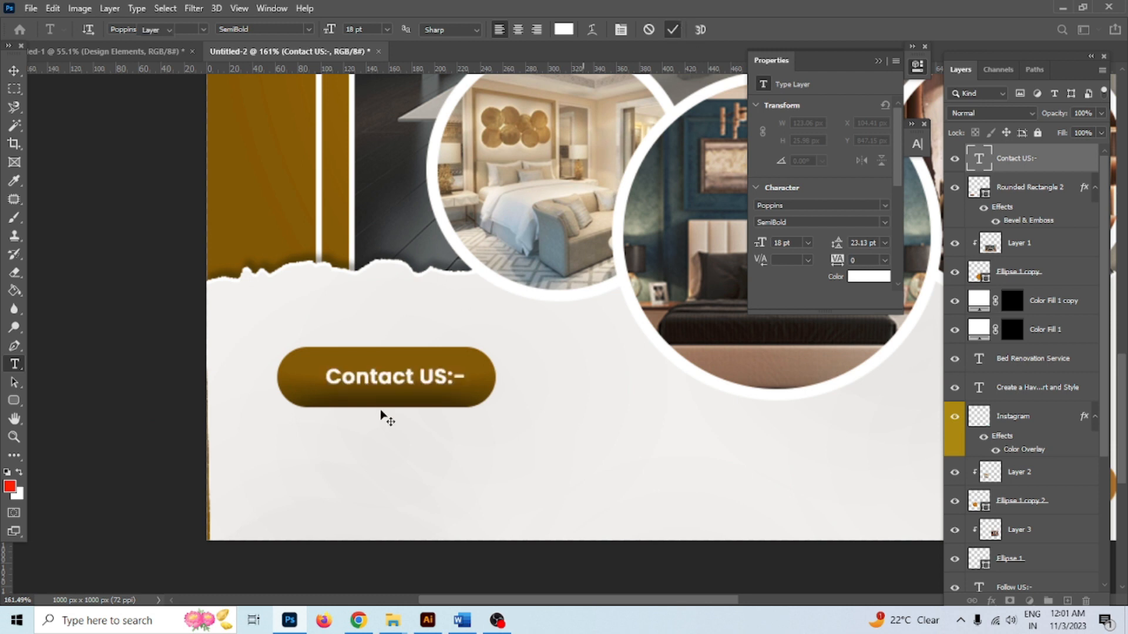
scroll(382, 415, up, 2)
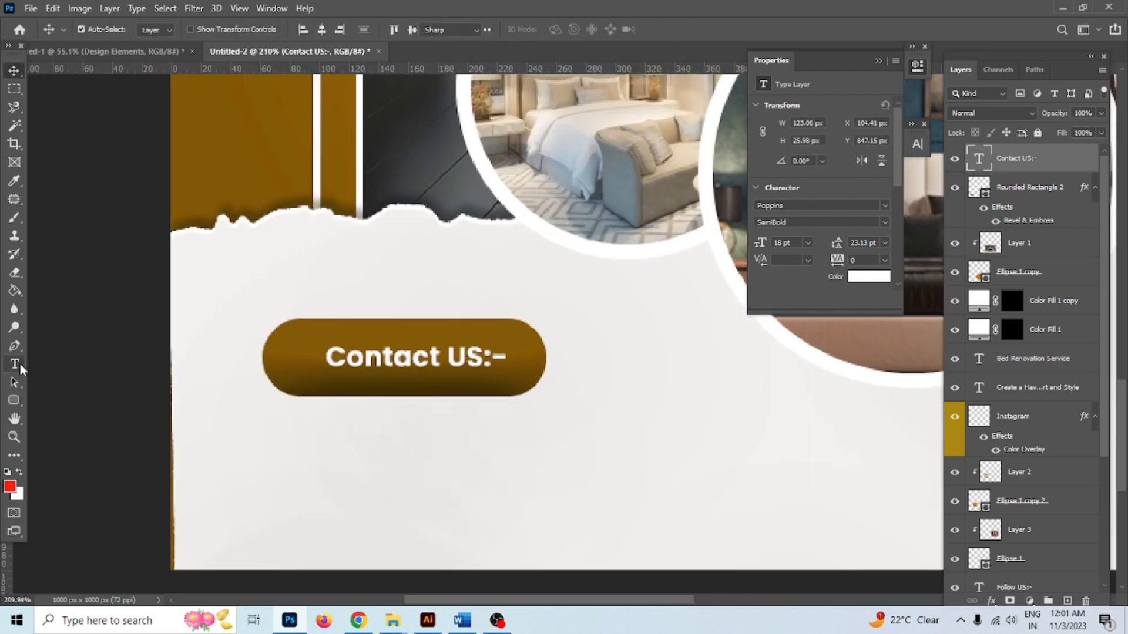
click(14, 364)
click(311, 447)
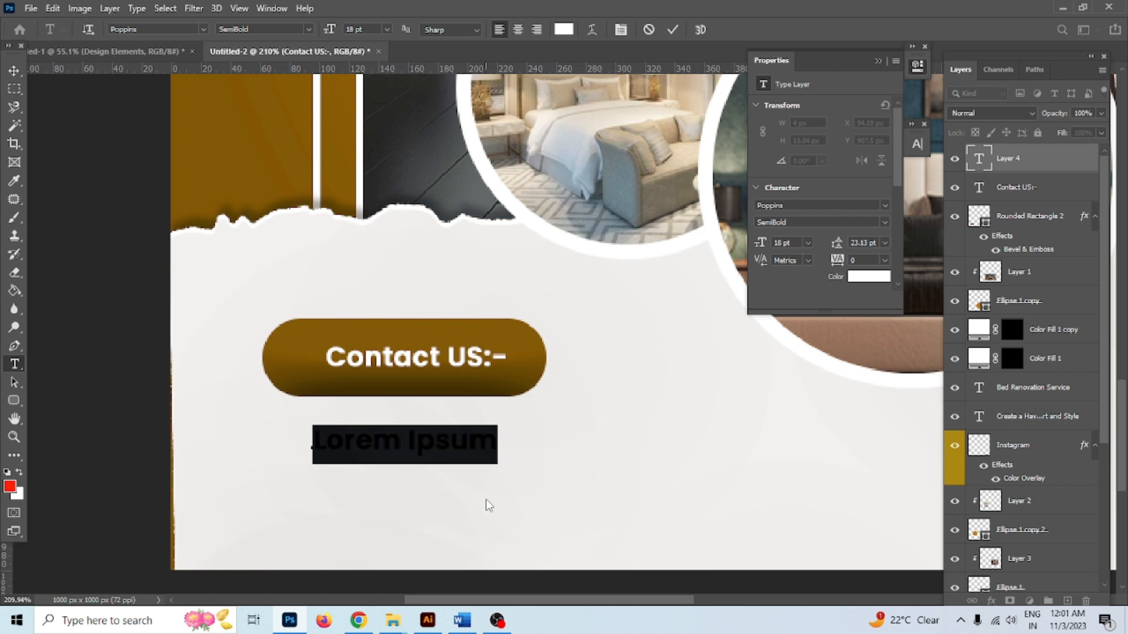
text(ww)
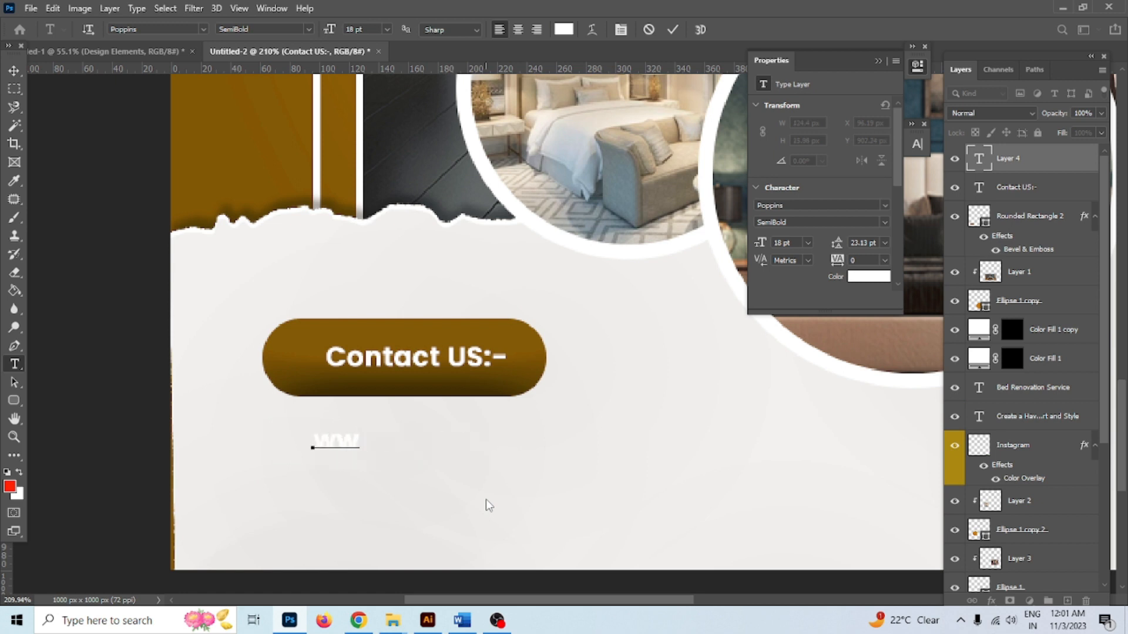
text(w.Creative)
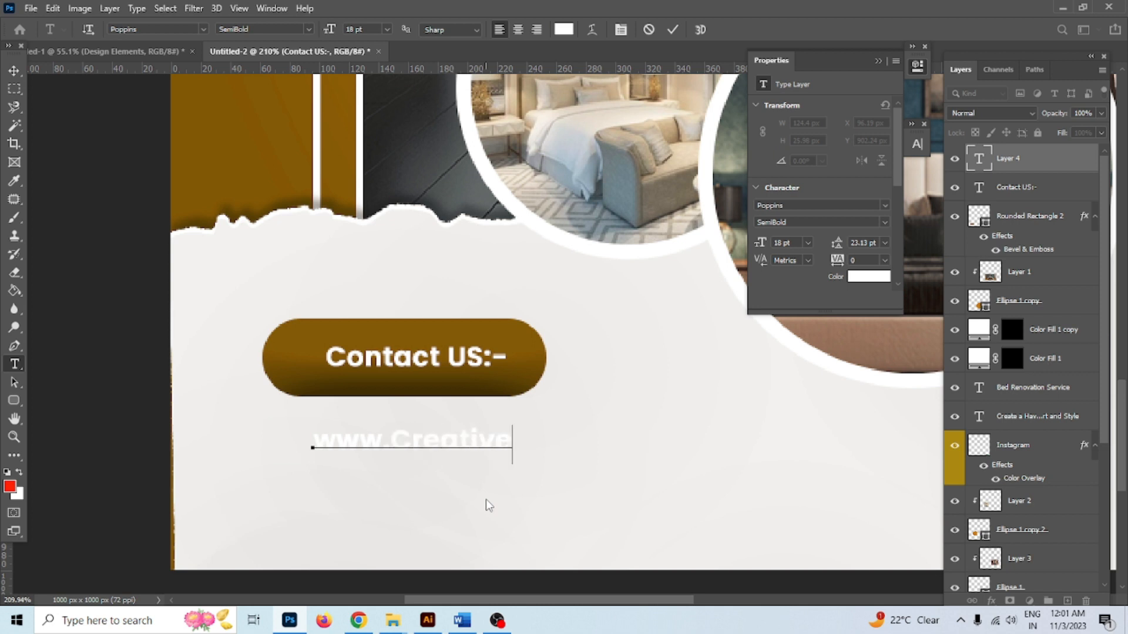
text(world)
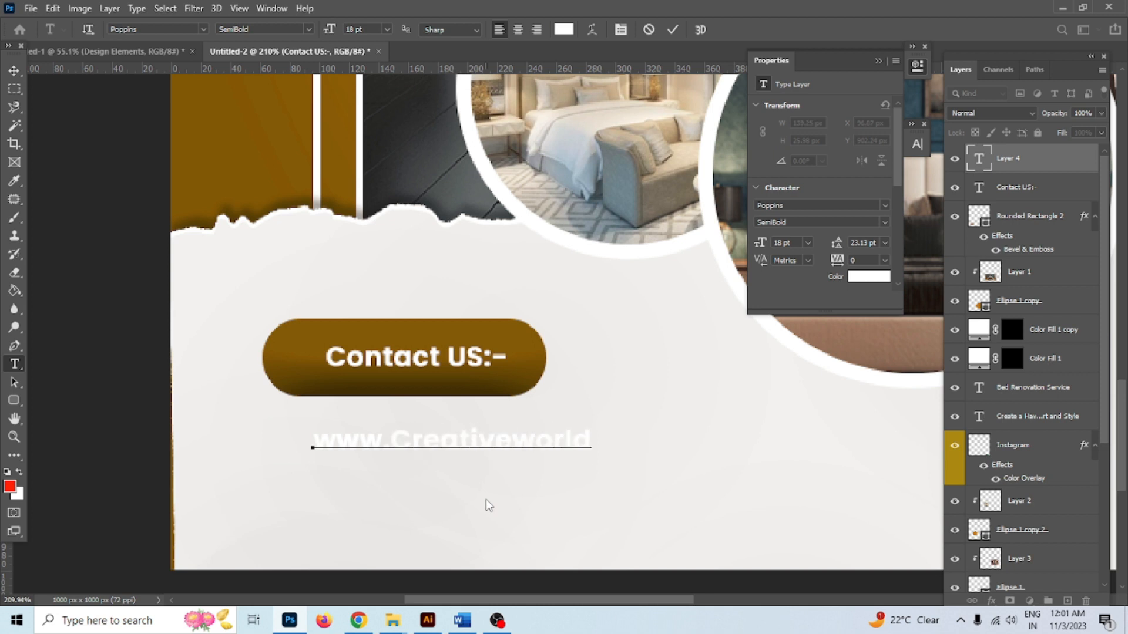
text(.com)
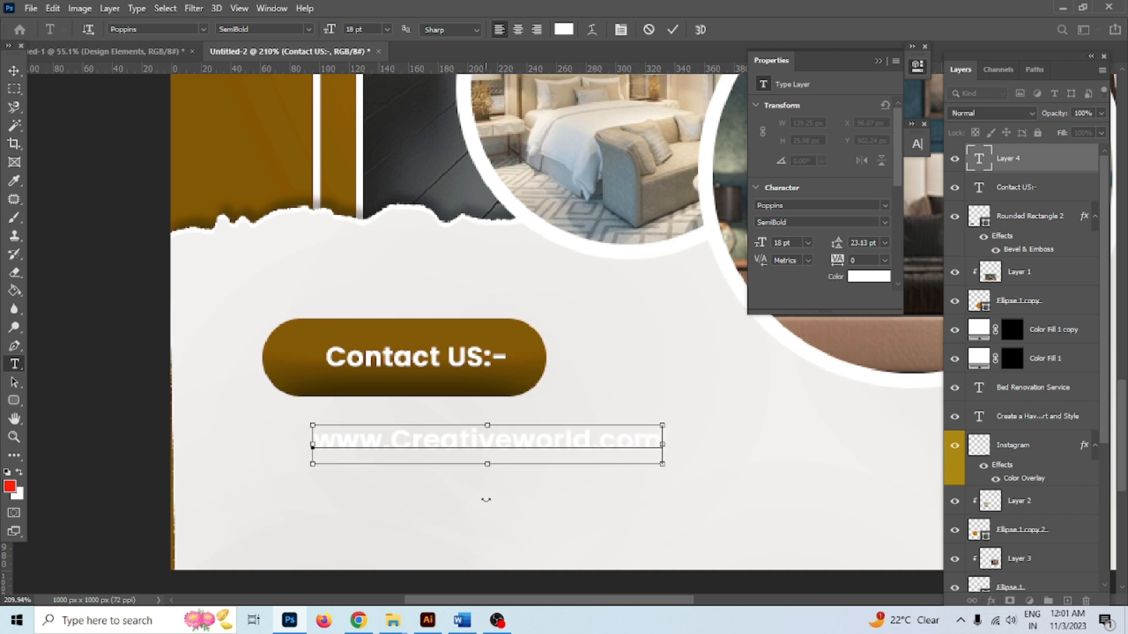
key(ctrl+a)
click(572, 29)
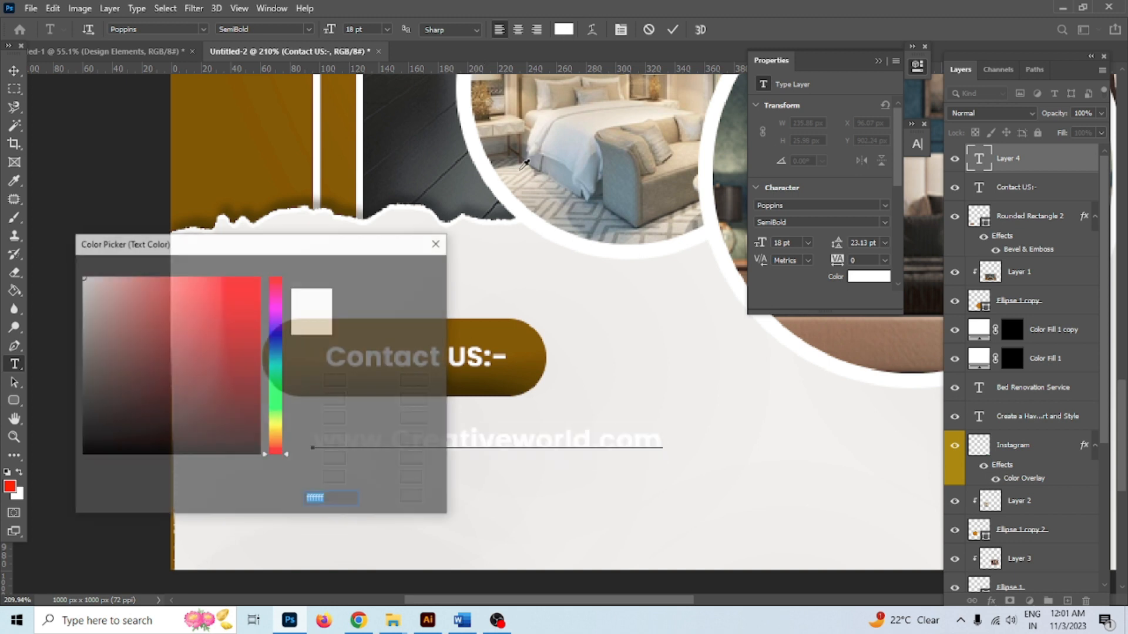
click(539, 363)
click(385, 272)
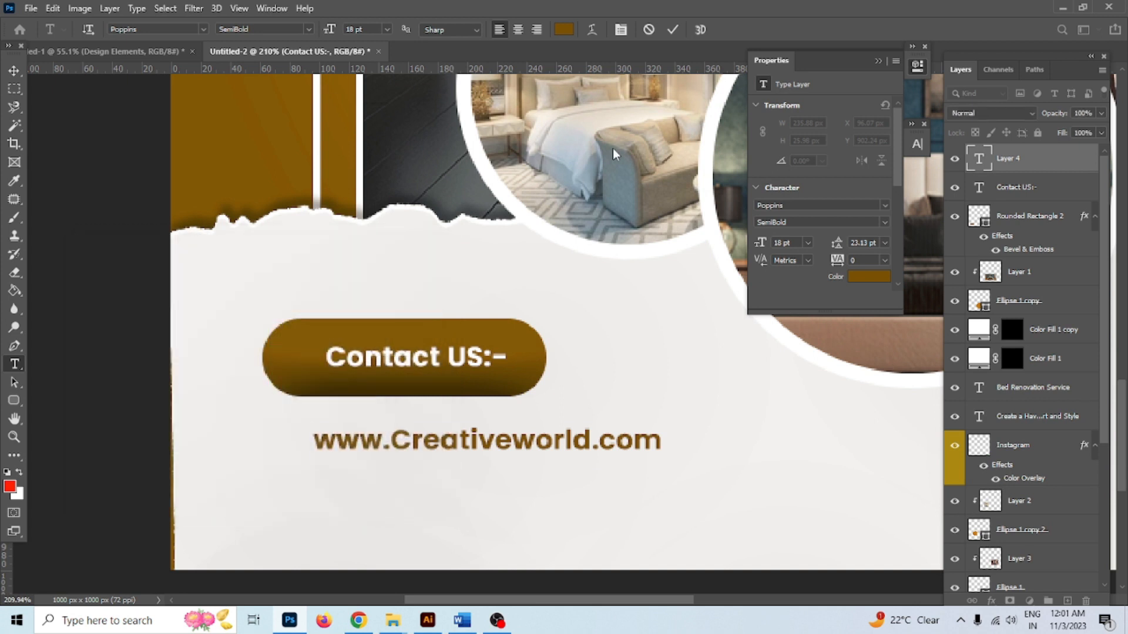
click(674, 30)
Place a copy of the website line just below it and select its text for replacing
click(14, 70)
drag(435, 437, 455, 489)
double_click(456, 490)
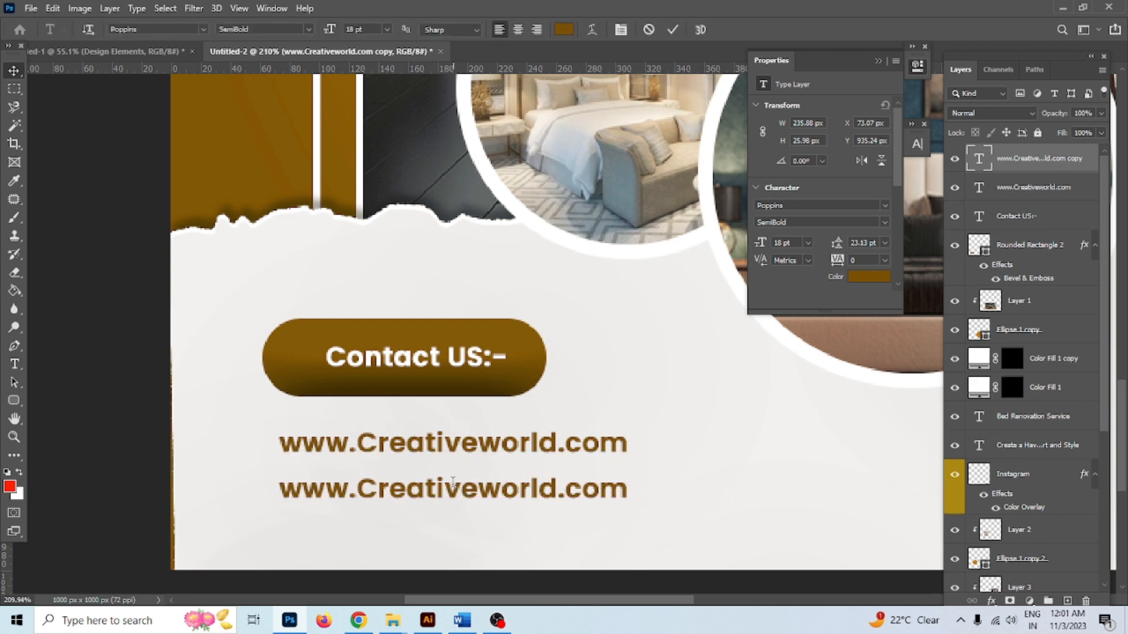
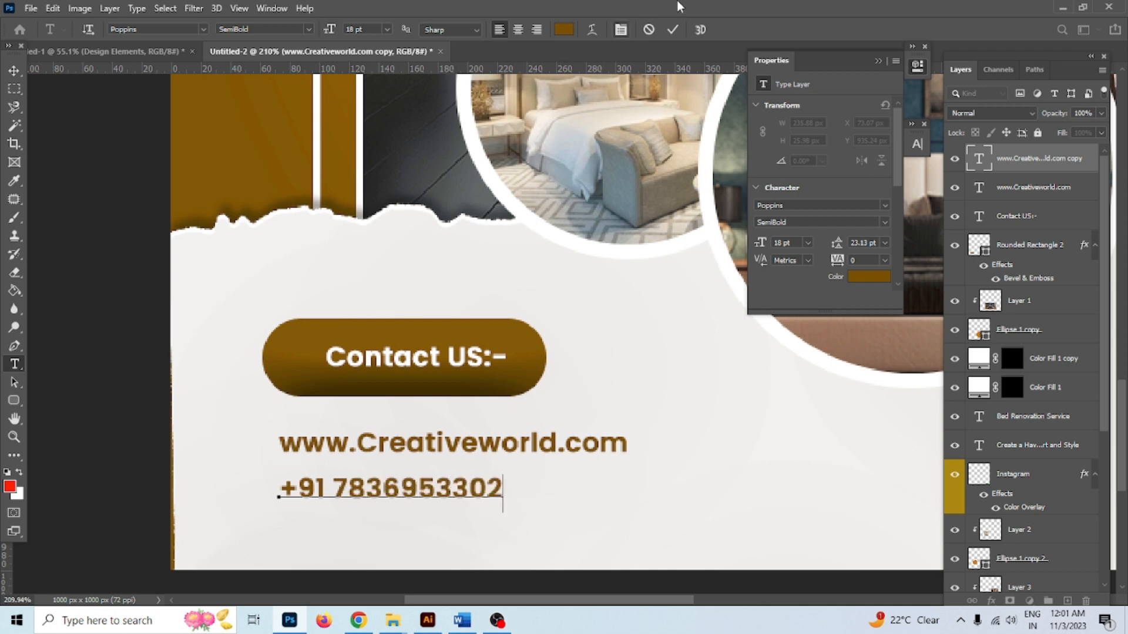
click(673, 29)
drag(375, 501, 508, 489)
Prefix the number with 'Call us :-' and realign the line with the website text
double_click(404, 483)
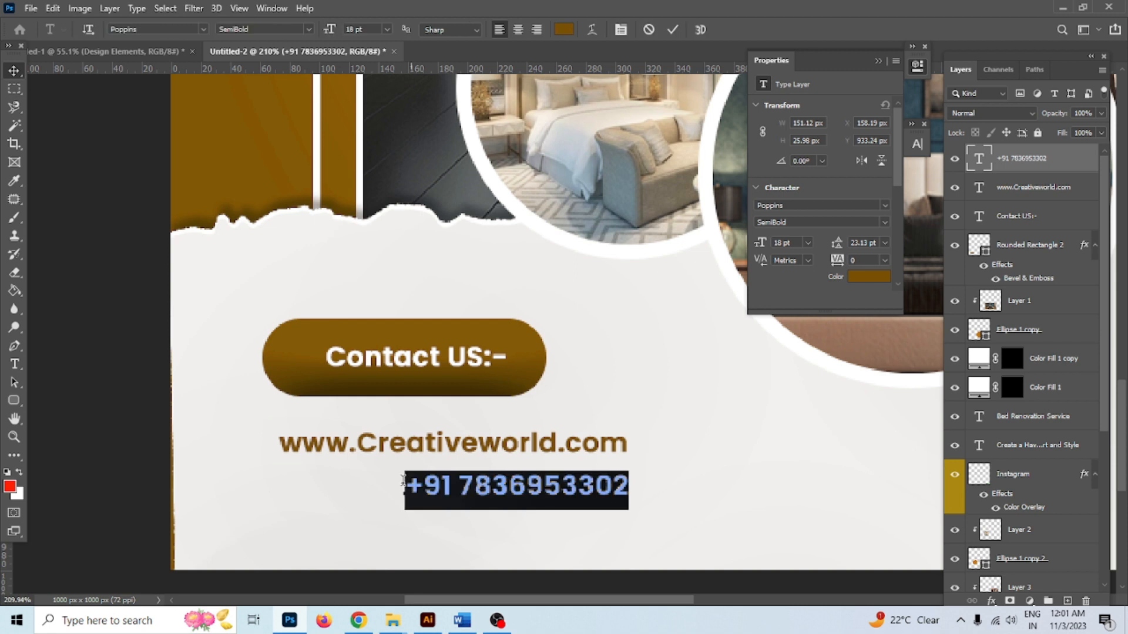
click(404, 489)
text(Call us)
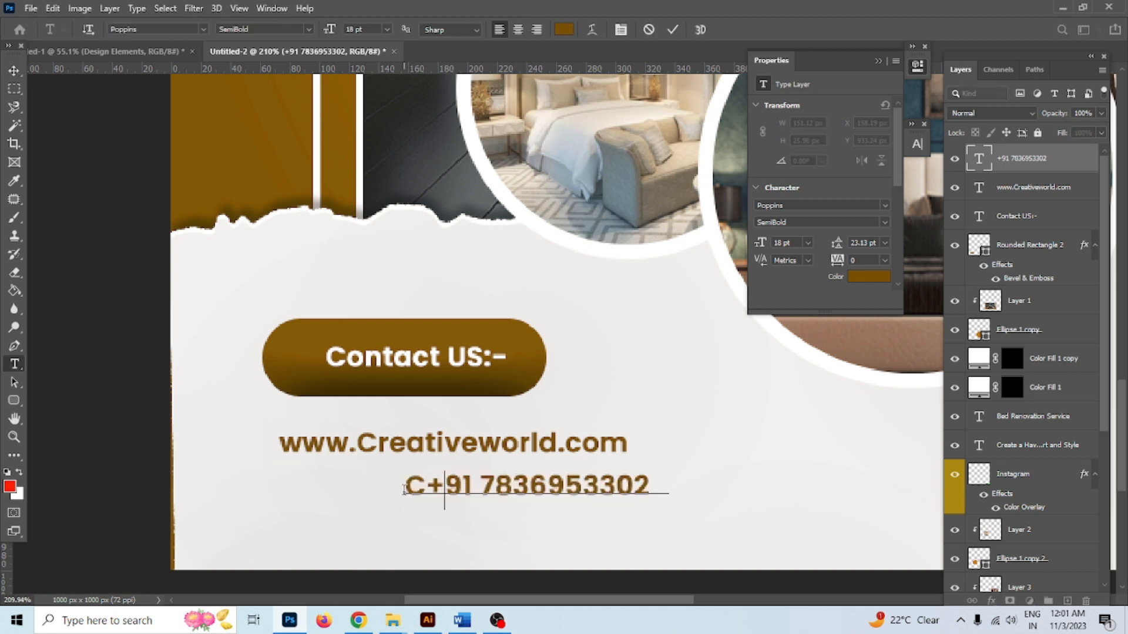
text( :-)
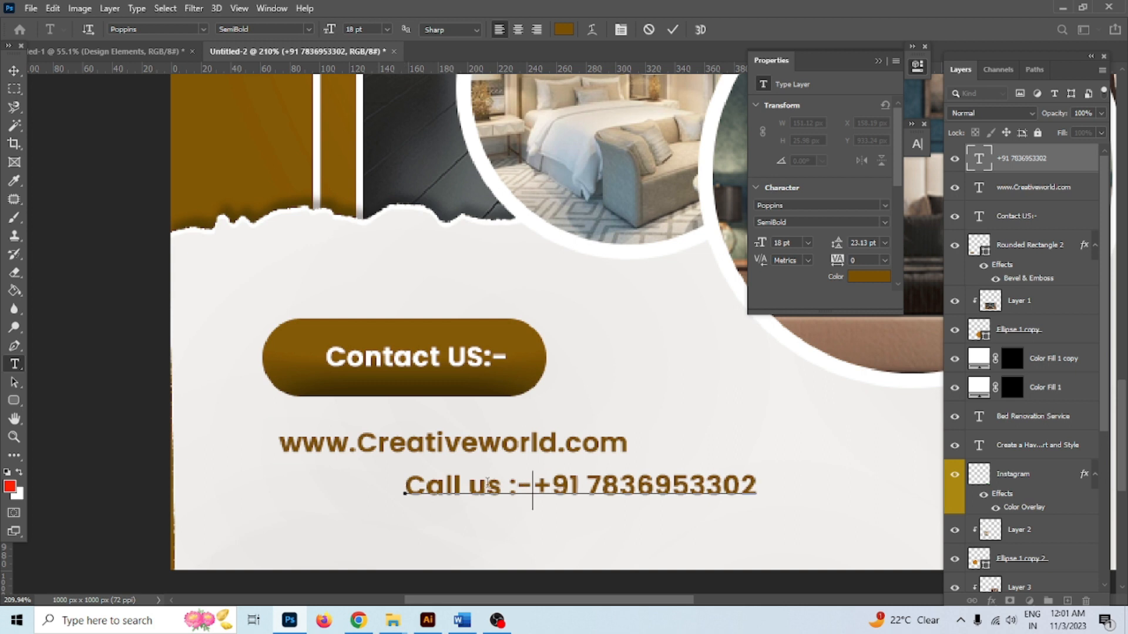
click(672, 29)
drag(617, 488, 491, 490)
click(225, 563)
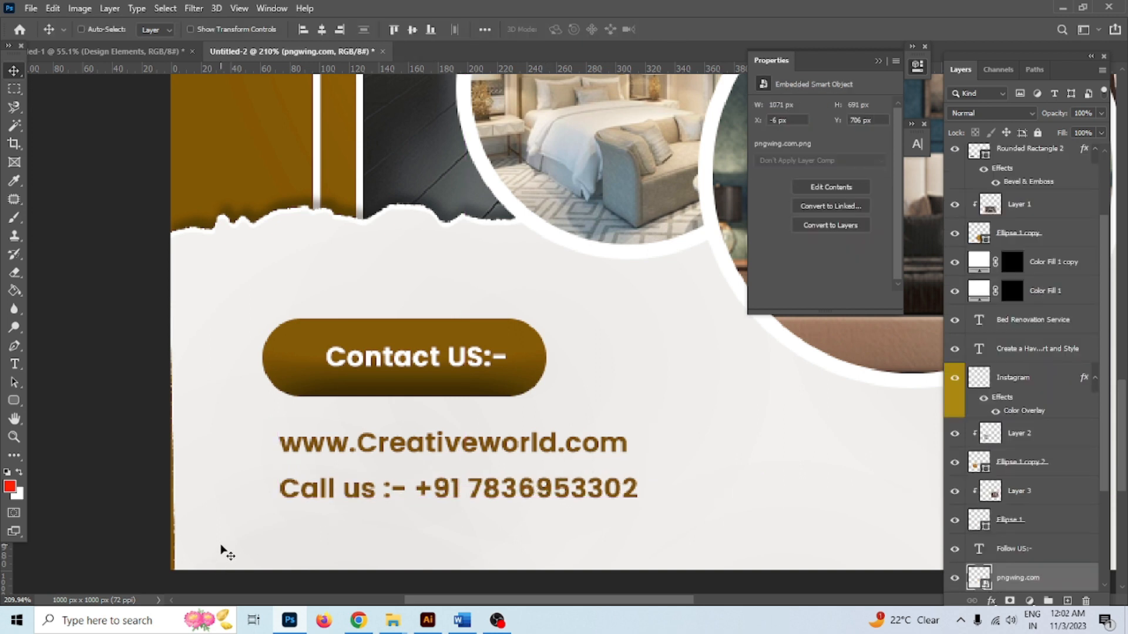
Reposition the bottom torn-paper layer slightly upward
key(ctrl+t)
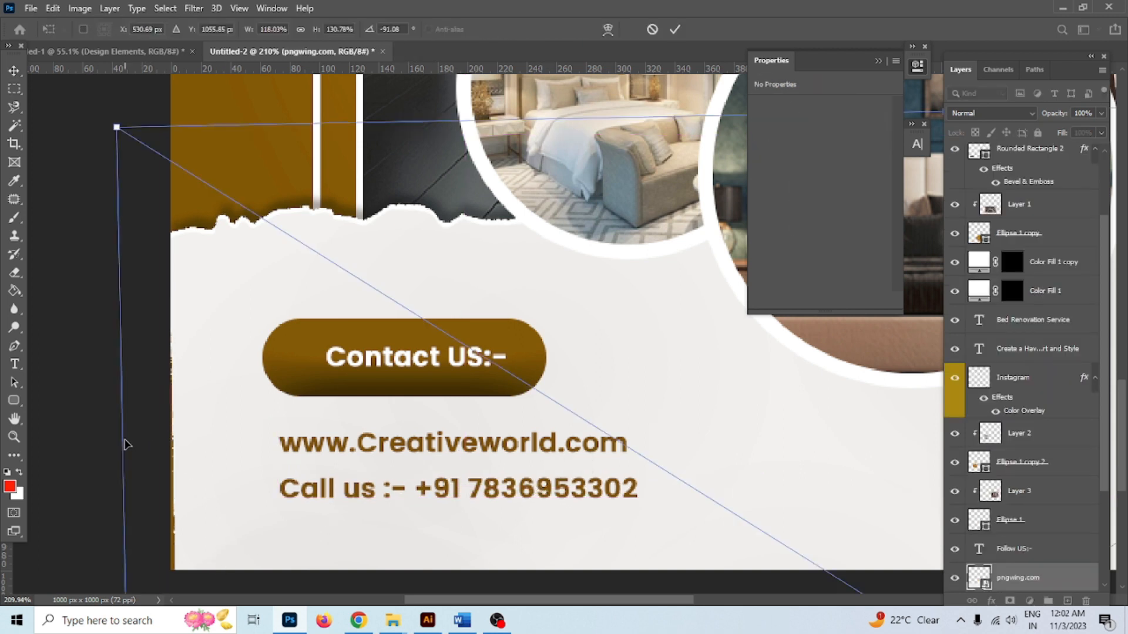
click(675, 30)
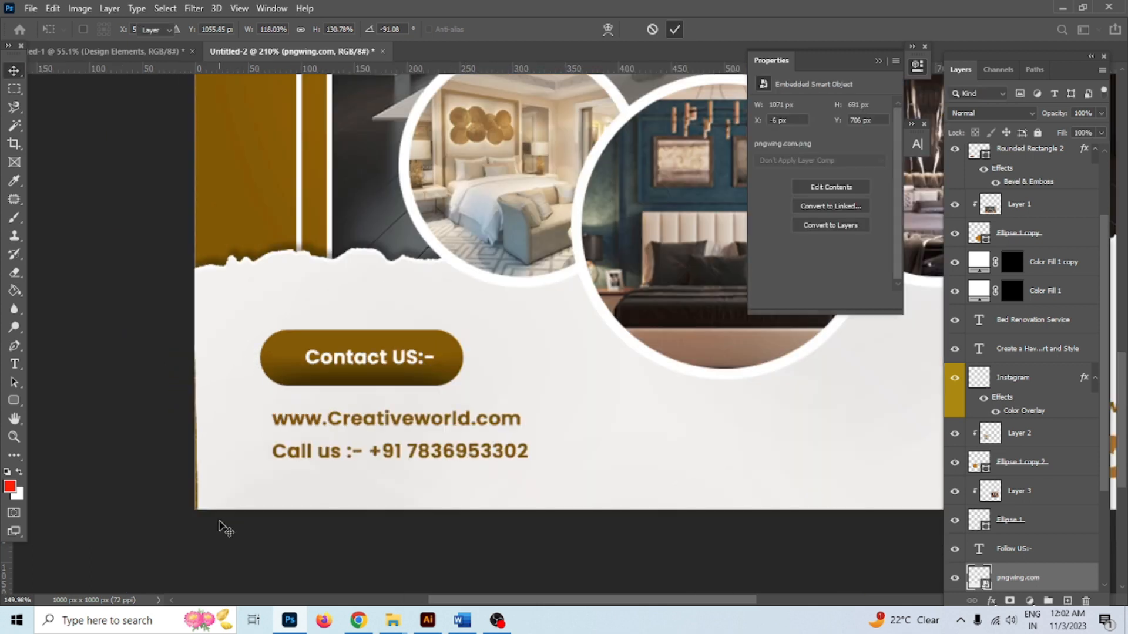
scroll(247, 360, down, 2)
scroll(228, 482, down, 2)
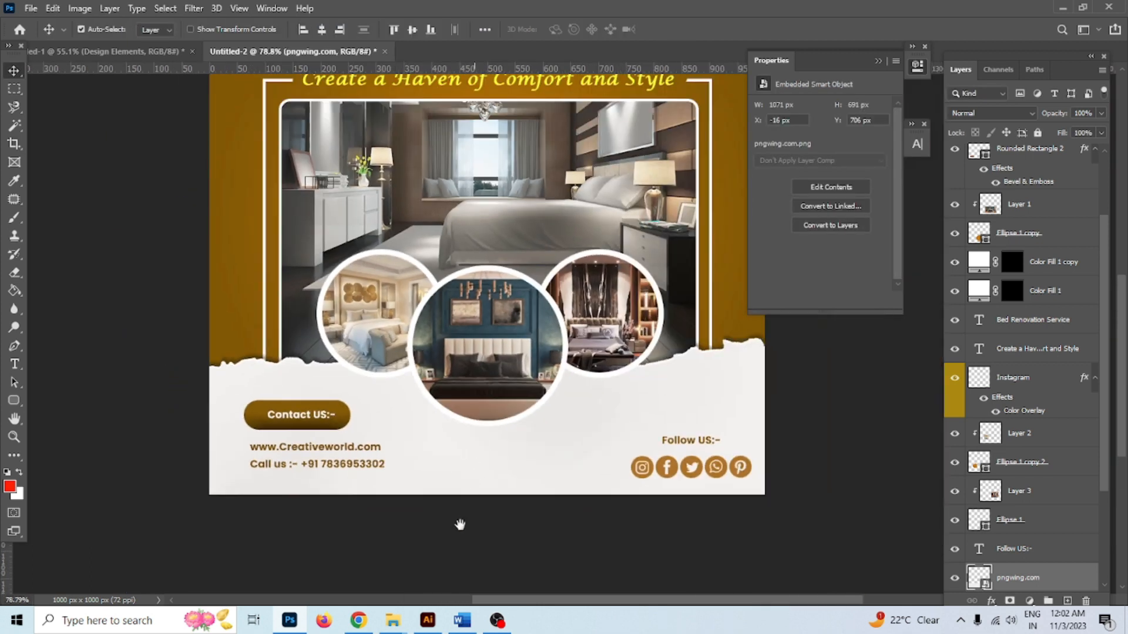
scroll(460, 525, up, 3)
scroll(390, 548, down, 1)
drag(433, 521, 430, 339)
Duplicate the torn paper, then flip and rotate the copy
key(ctrl+j)
key(ctrl+t)
right_click(454, 286)
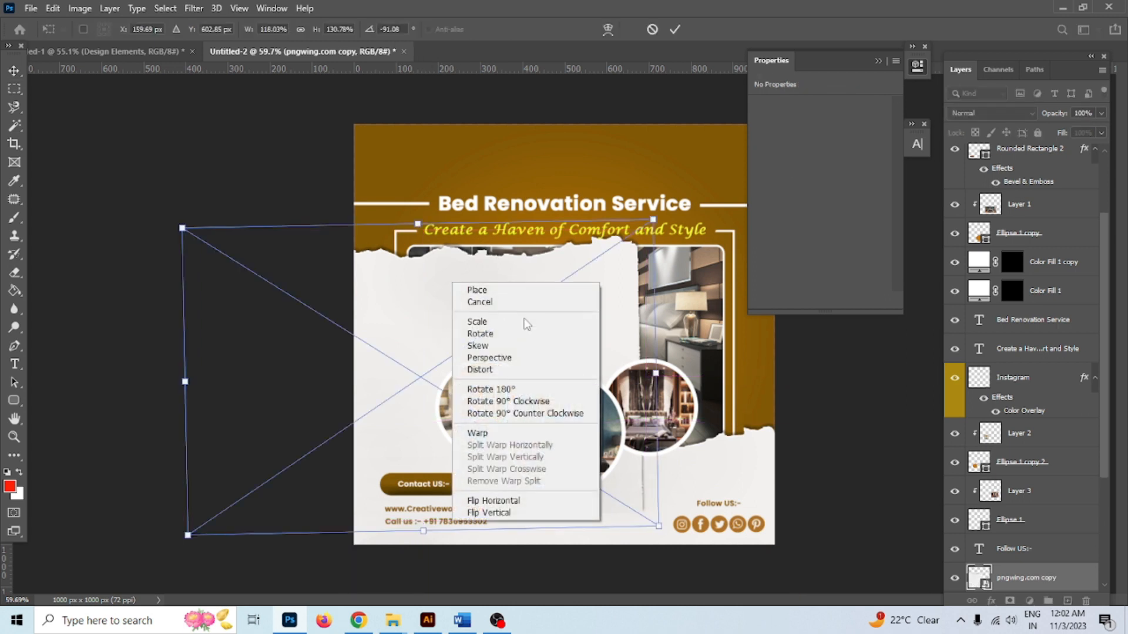
click(490, 513)
drag(691, 290, 723, 252)
right_click(504, 263)
click(531, 487)
Move and tilt the torn-paper copy onto the flyer's top edge and apply it
drag(558, 350, 690, 151)
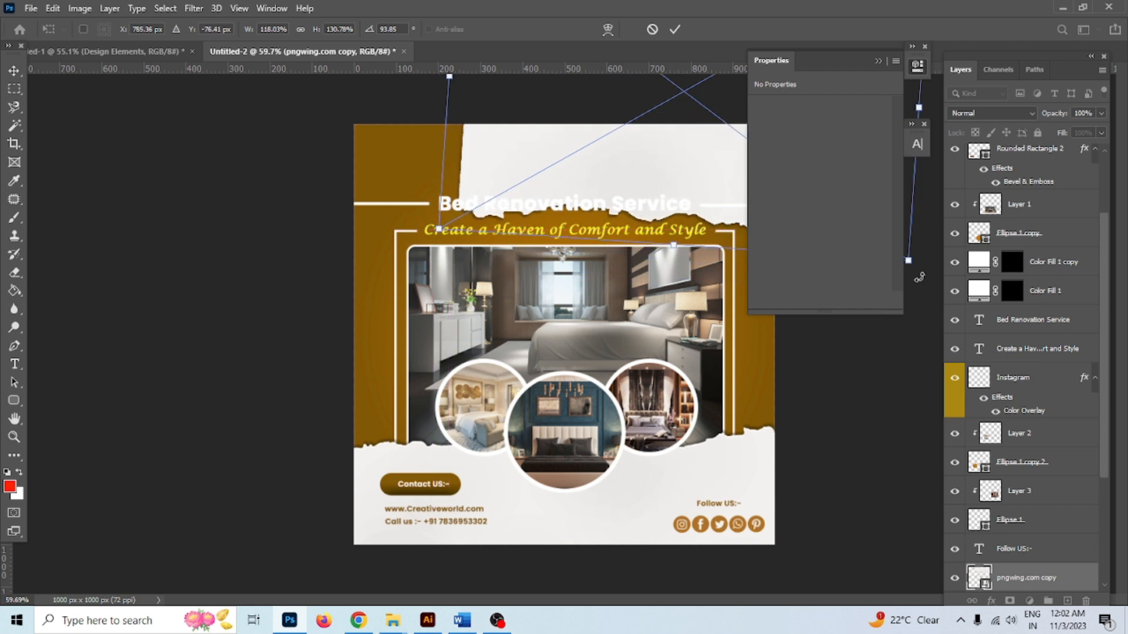
drag(919, 278, 805, 244)
drag(709, 177, 691, 101)
click(877, 62)
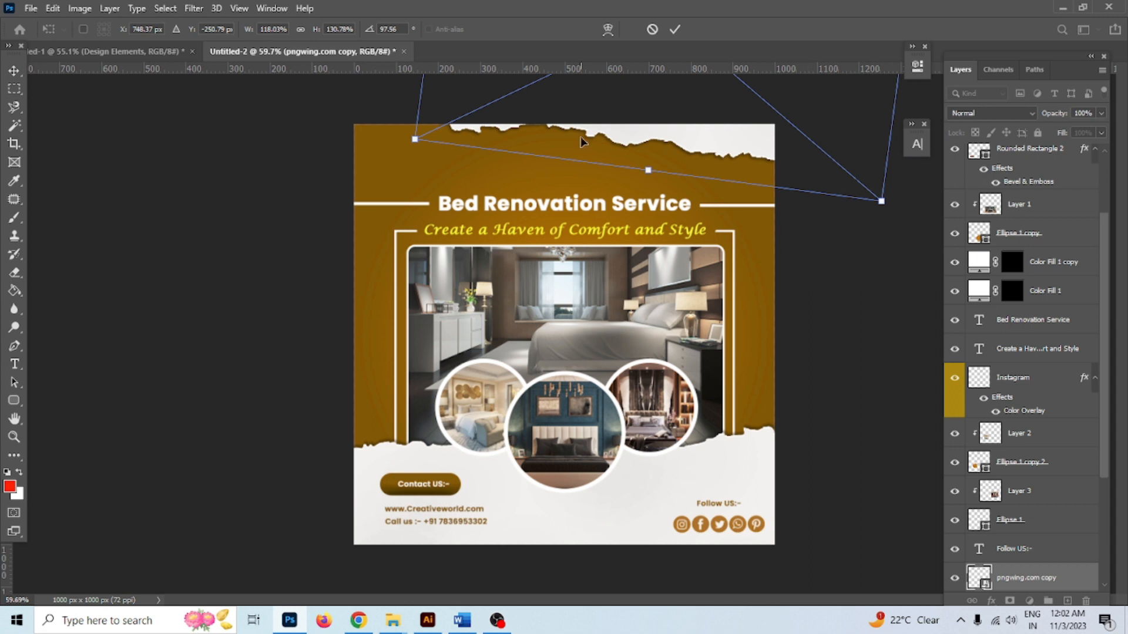
click(674, 28)
scroll(484, 305, up, 1)
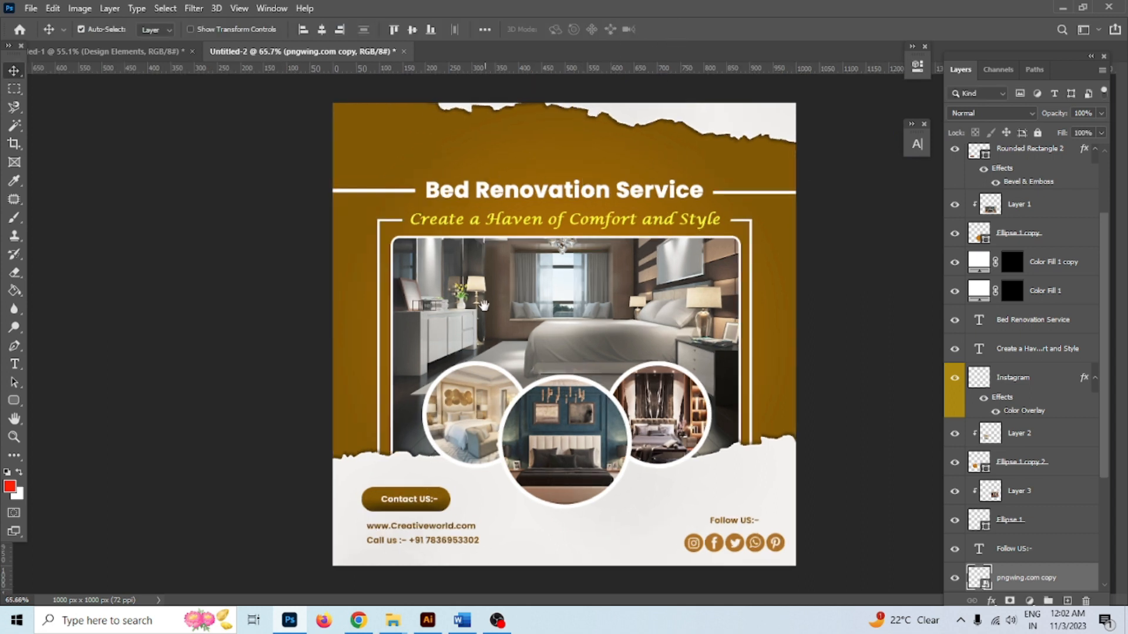
scroll(398, 216, up, 6)
drag(388, 170, 281, 374)
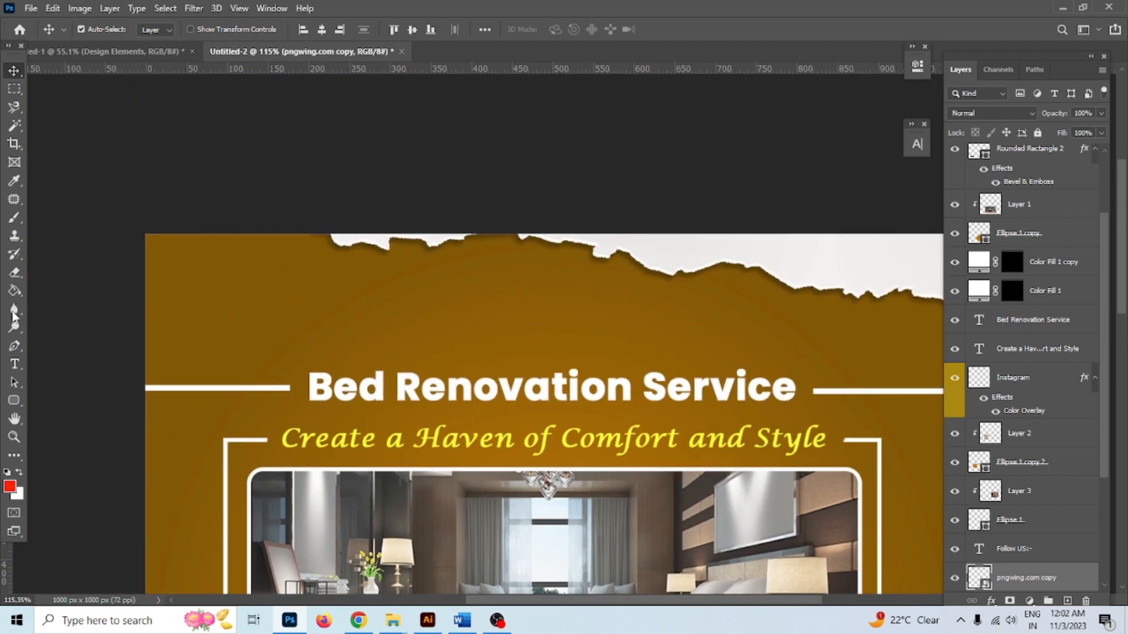
Type the two-line white text 'LOGO' / 'HEERE' in the top-left corner
click(14, 364)
click(221, 289)
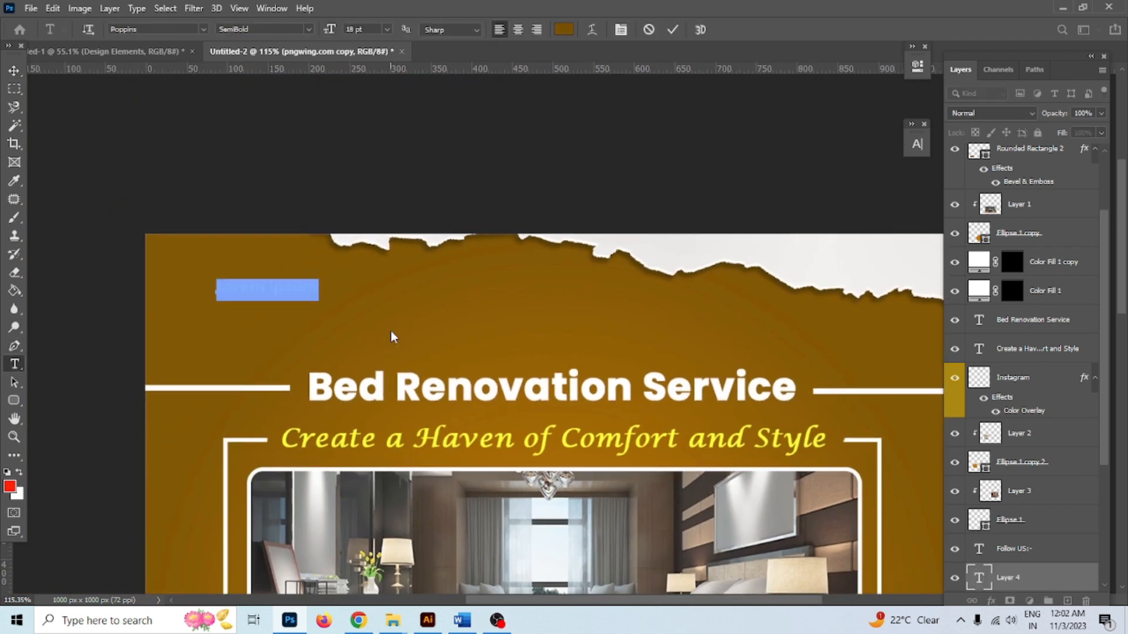
text(LOGO)
key(Return)
text(HEERE)
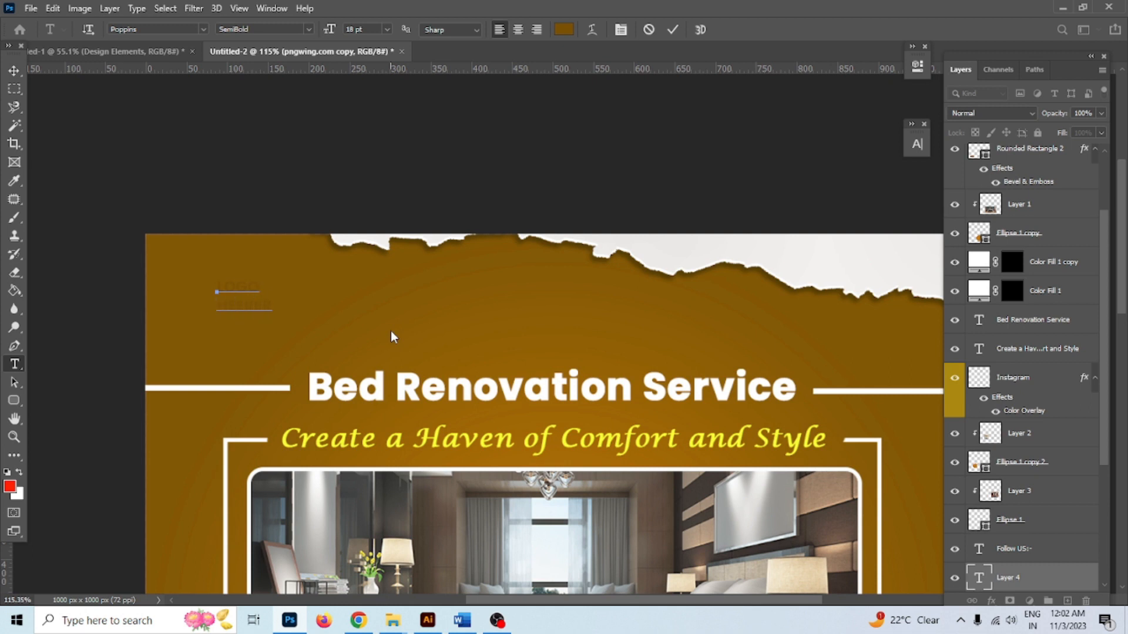
key(BackSpace)
key(ctrl+a)
click(564, 30)
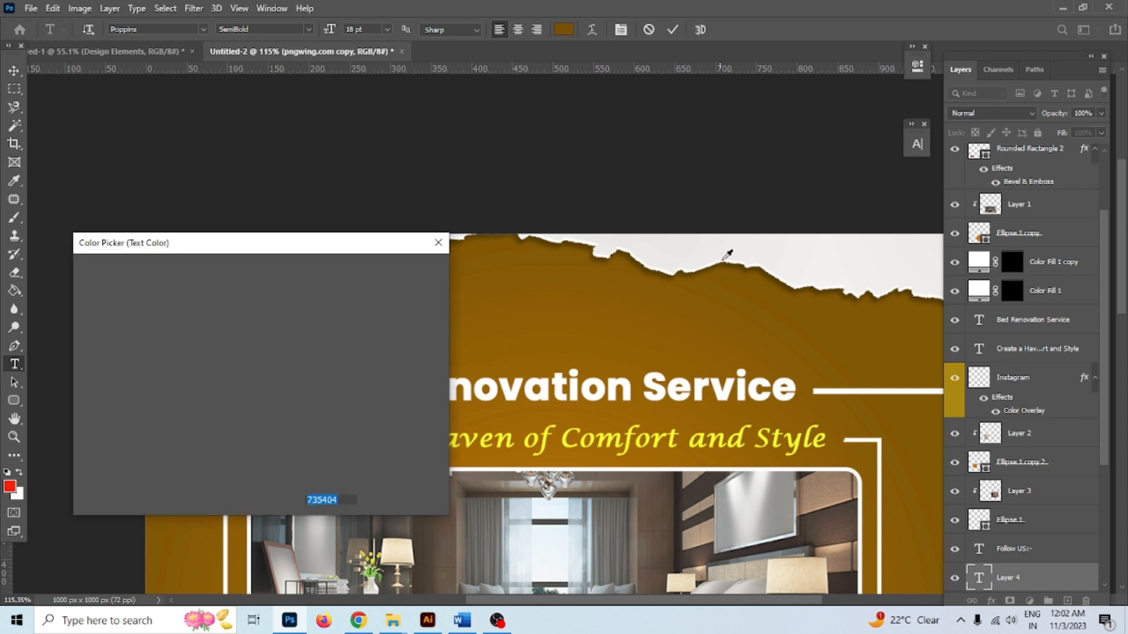
click(395, 272)
Enlarge the 'LOGO HEERE' text to about 213%
click(14, 70)
key(ctrl+t)
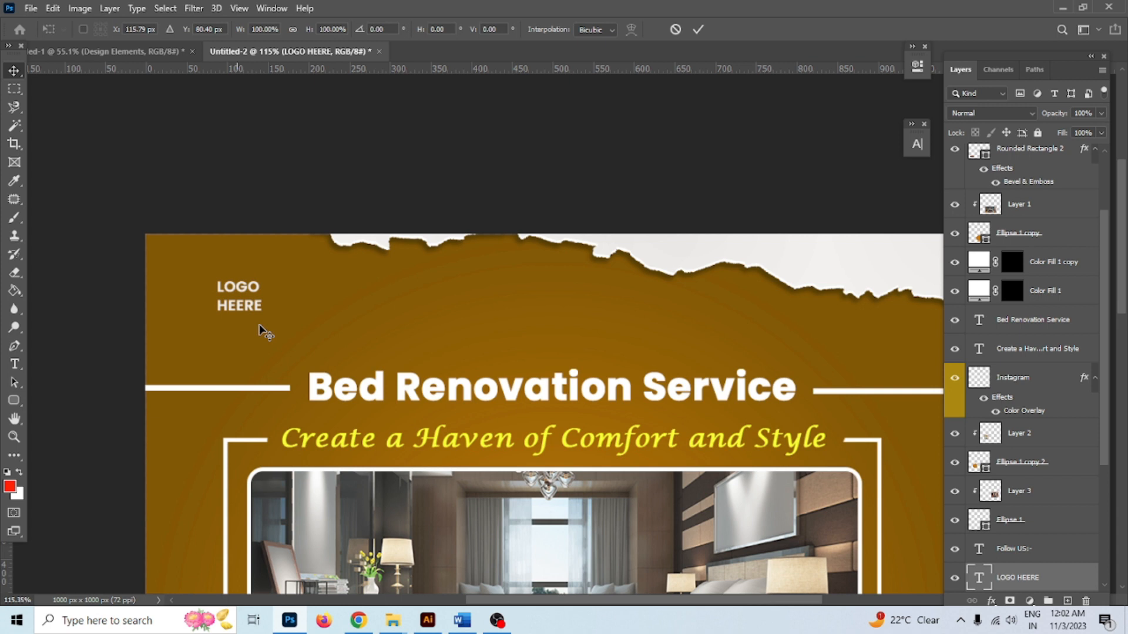
mouse_move(262, 312)
mouse_down()
mouse_move(286, 340)
mouse_move(264, 333)
mouse_up()
click(699, 31)
scroll(227, 265, down, 3)
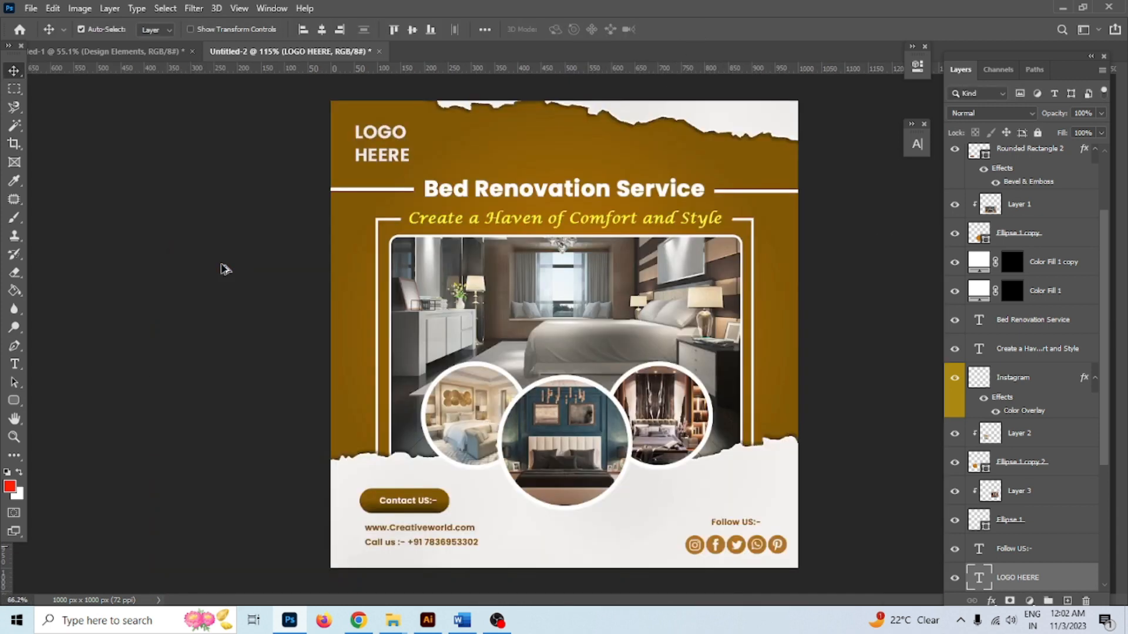
Move the 'Follow US:-' heading and social icons up level with the contact lines
scroll(481, 368, down, 1)
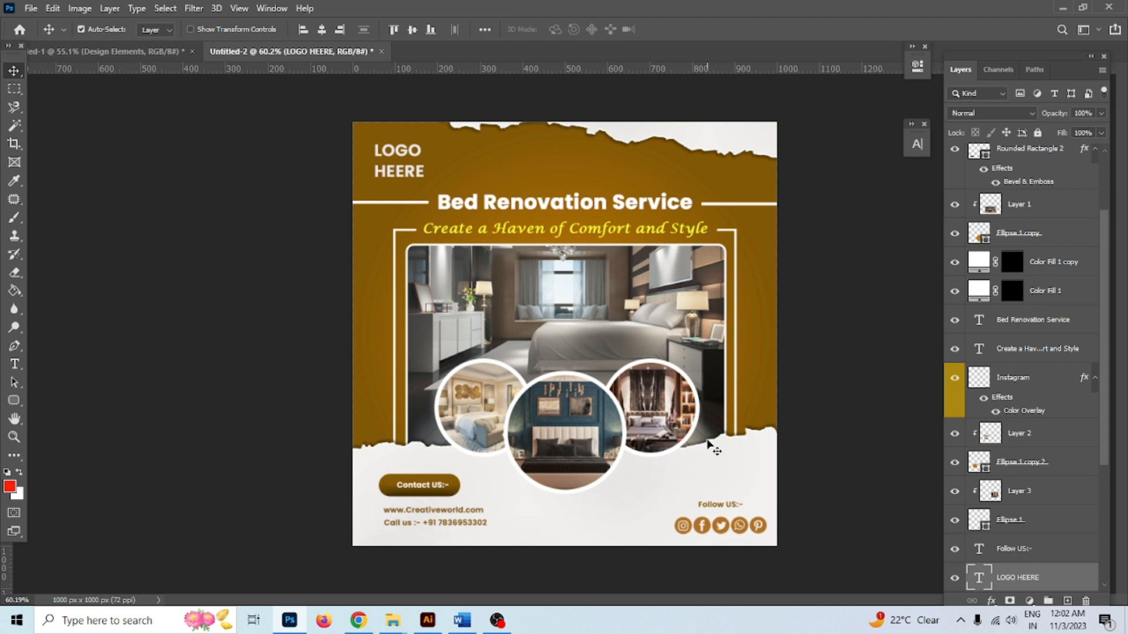
scroll(652, 529, up, 5)
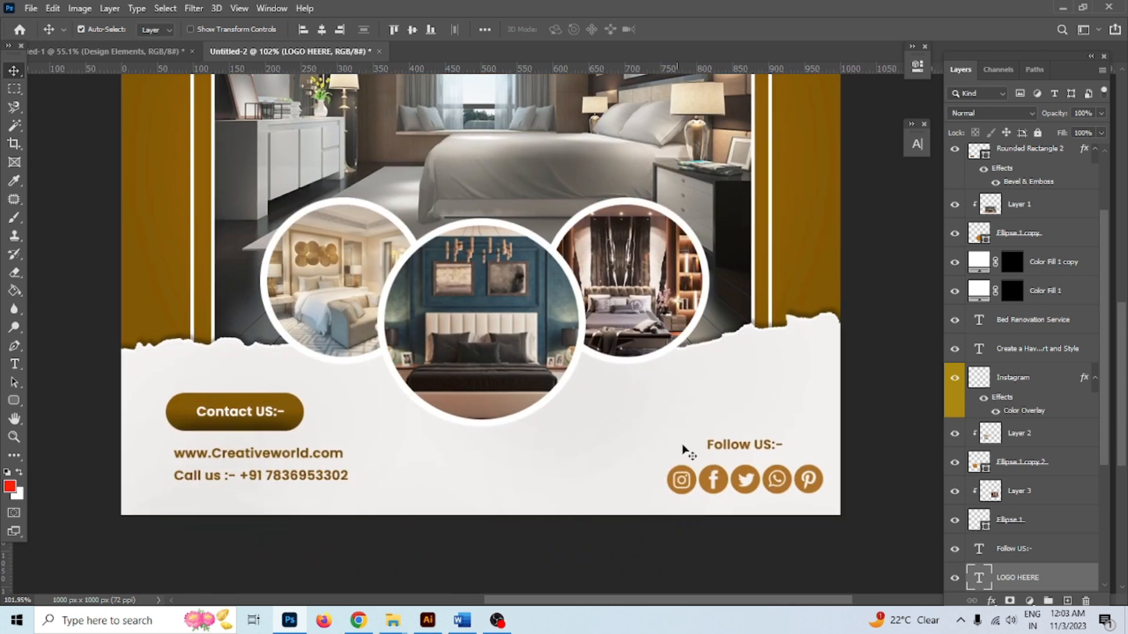
drag(737, 449, 737, 430)
drag(743, 473, 739, 450)
click(564, 496)
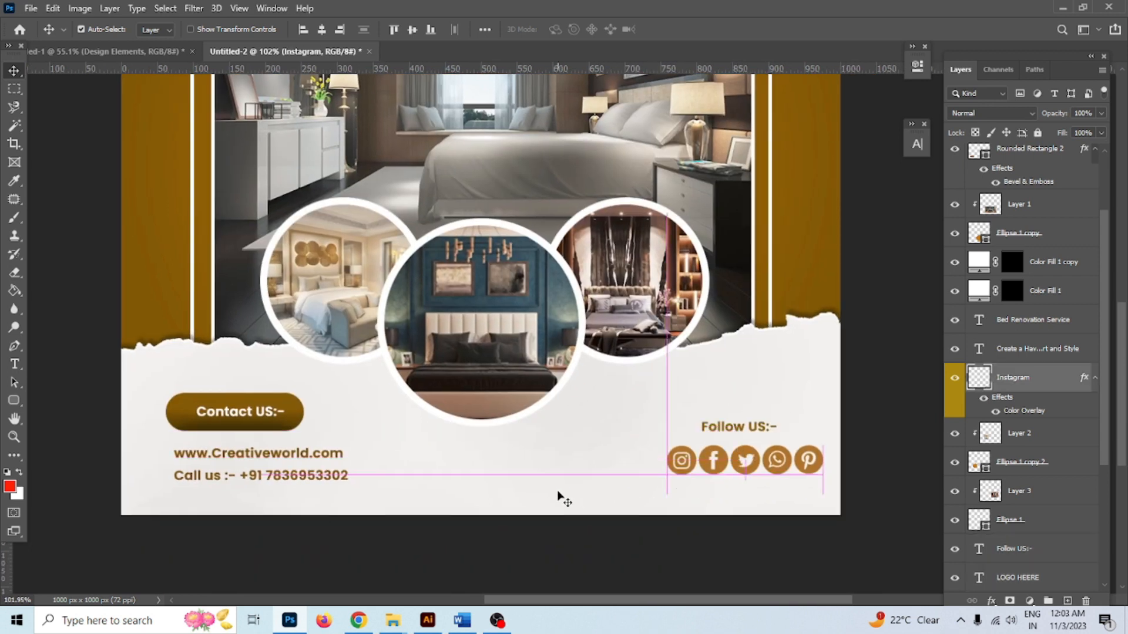
scroll(596, 409, down, 3)
drag(637, 329, 632, 490)
scroll(570, 355, down, 1)
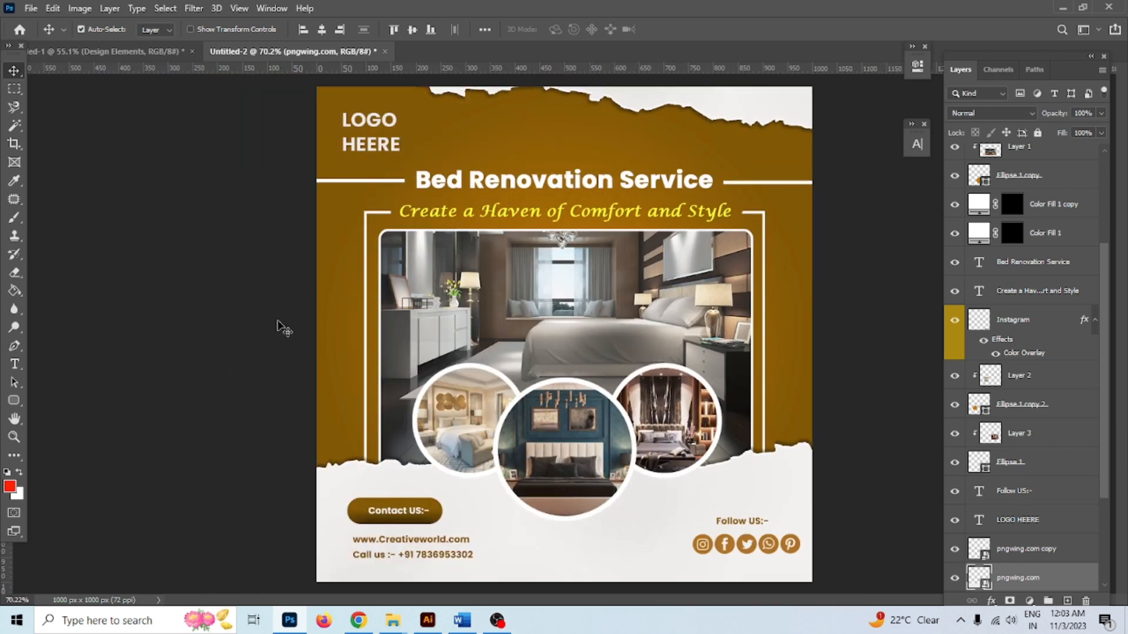